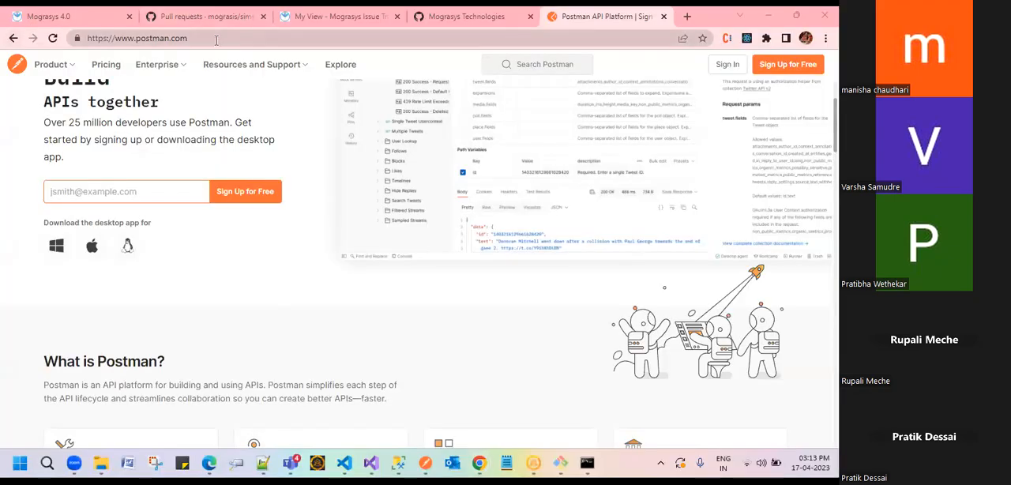
Step: Leave the Postman website and switch to the Mograsys browser window with the network request log
left_click(90, 38)
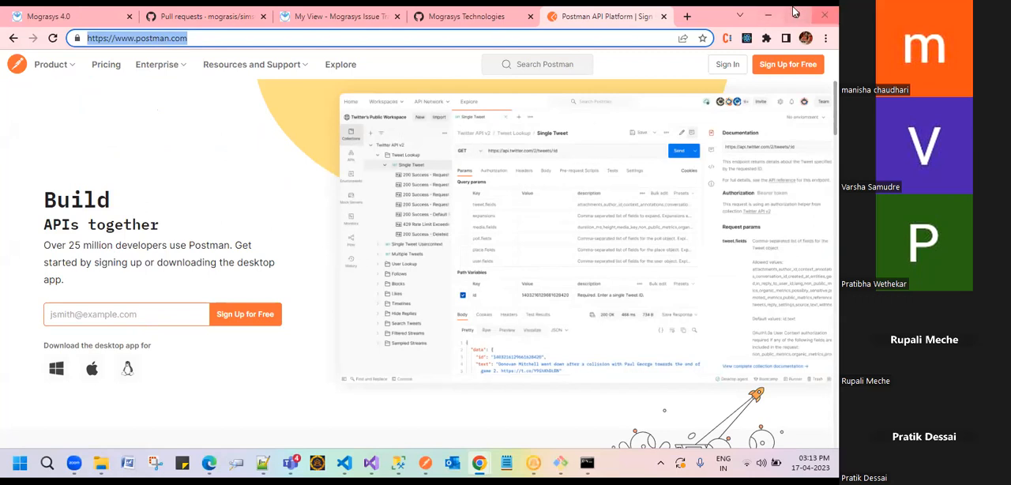
left_click(777, 12)
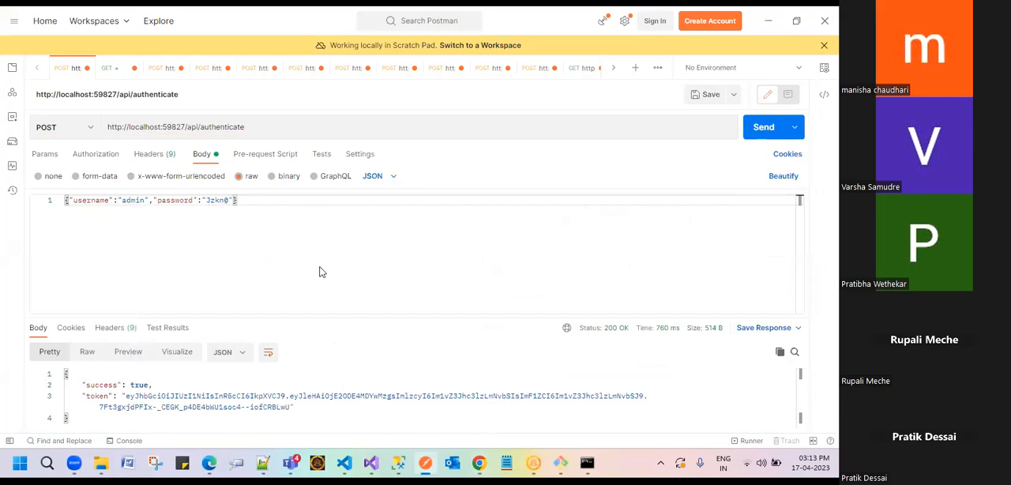
key("alt+Tab")
left_click(218, 304)
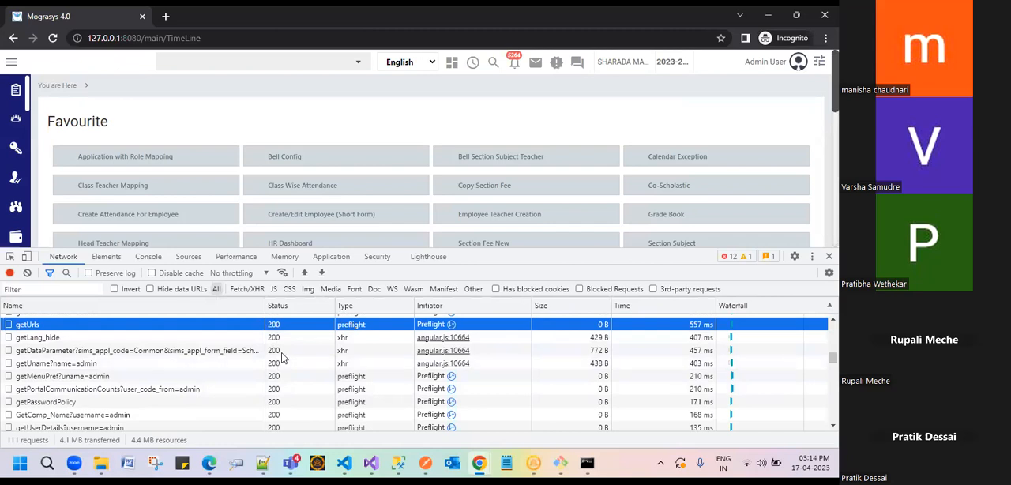
Step: Examine the status codes of the recorded requests in the Mograsys page's network log
scroll(285, 365, "down", 5)
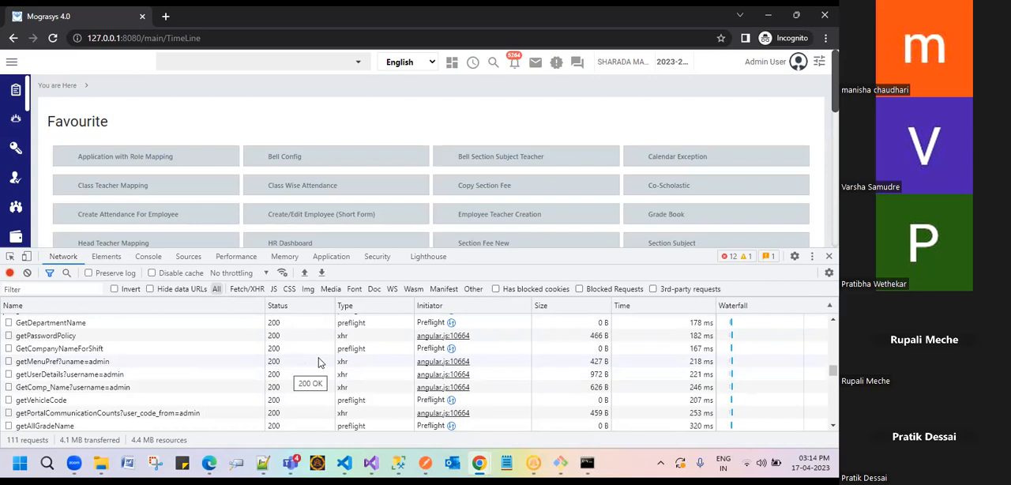
scroll(318, 361, "up", 2)
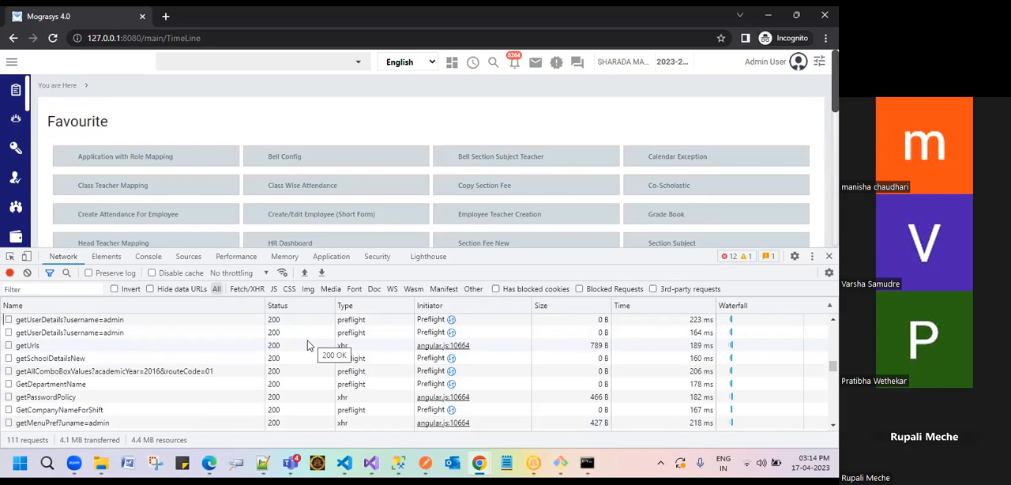
scroll(311, 367, "up", 1)
scroll(310, 376, "up", 2)
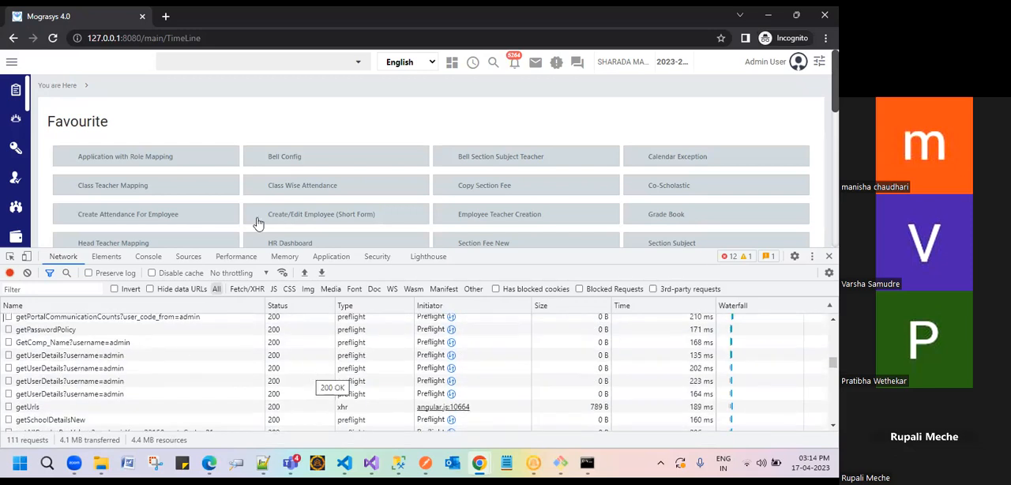
left_click(365, 195)
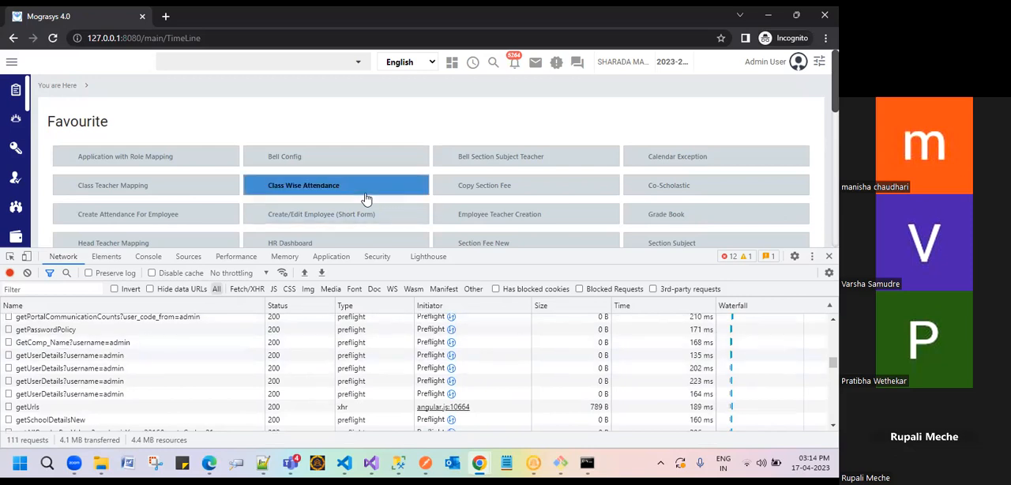
scroll(365, 198, "down", 3)
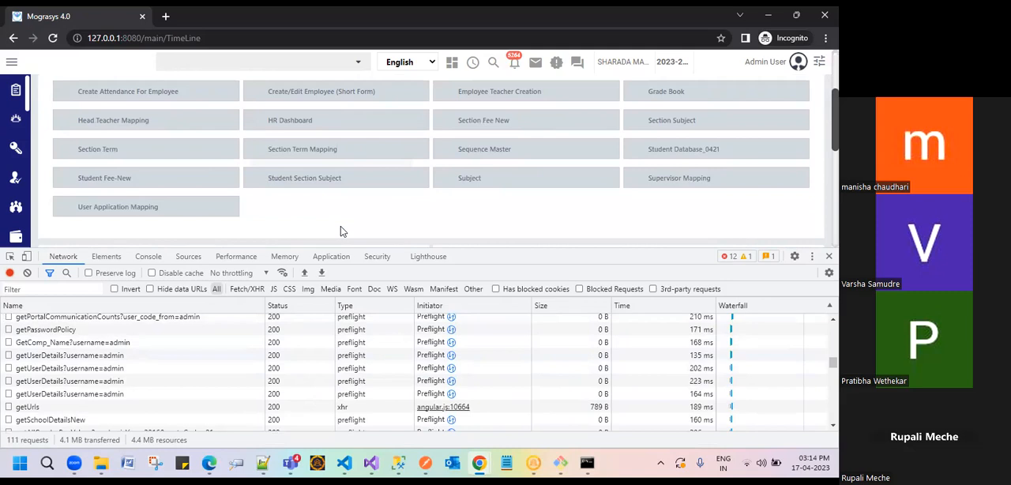
scroll(199, 379, "down", 3)
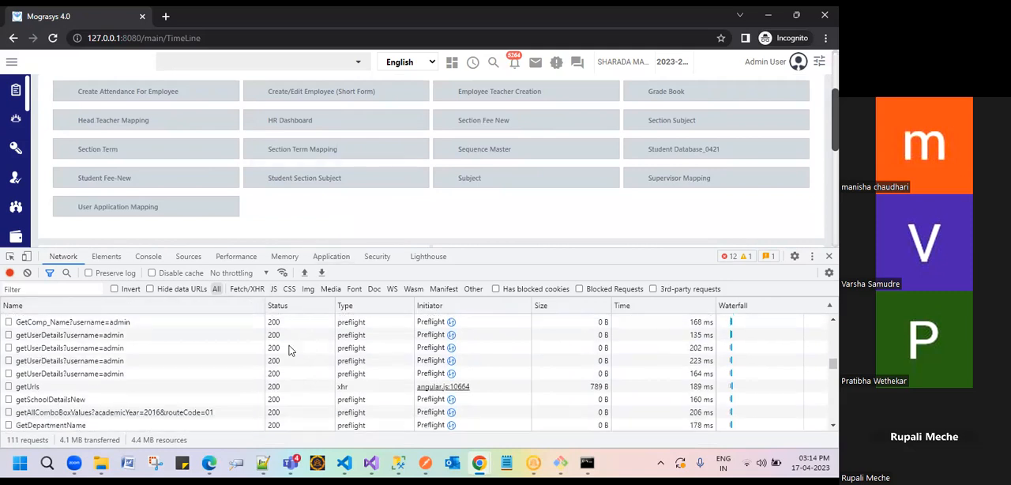
scroll(198, 379, "up", 3)
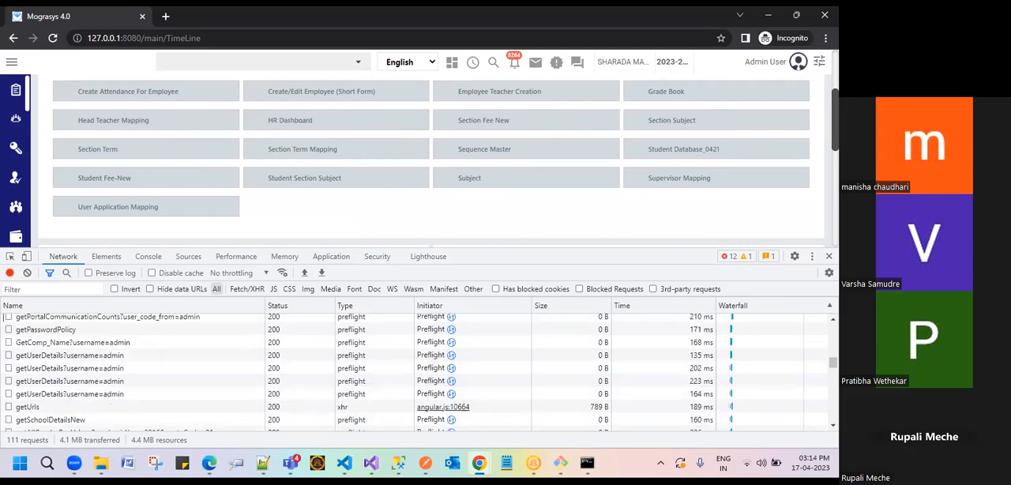
Step: Switch to Postman and examine the status and response time of the authenticate request
mouse_move(425, 463)
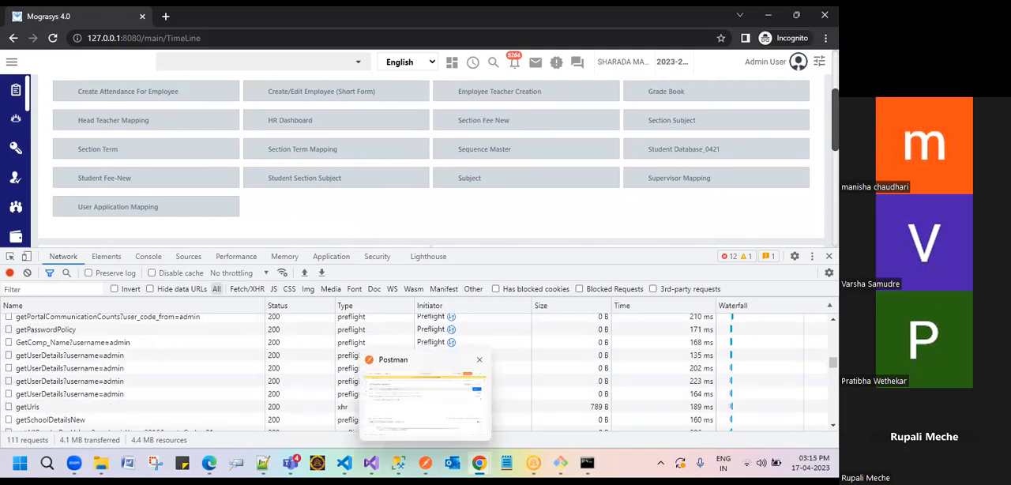
left_click(420, 414)
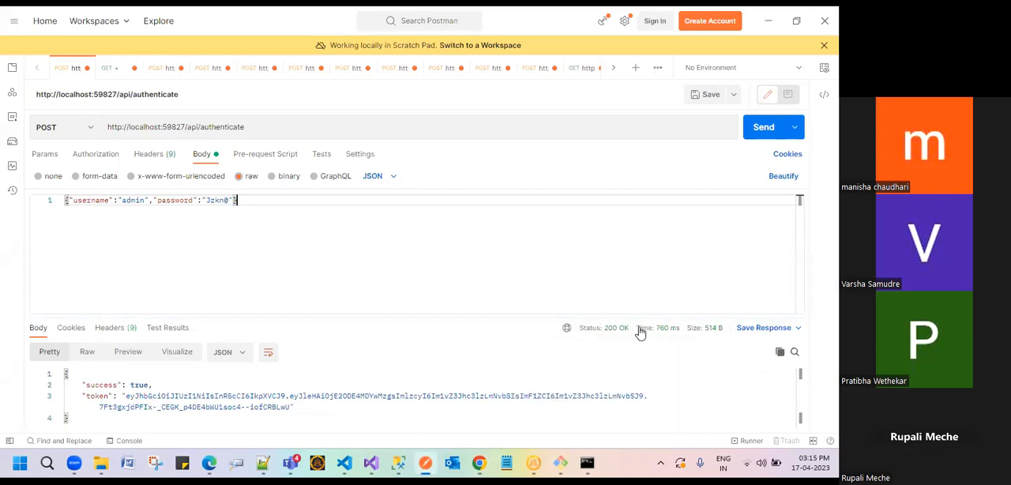
mouse_move(666, 333)
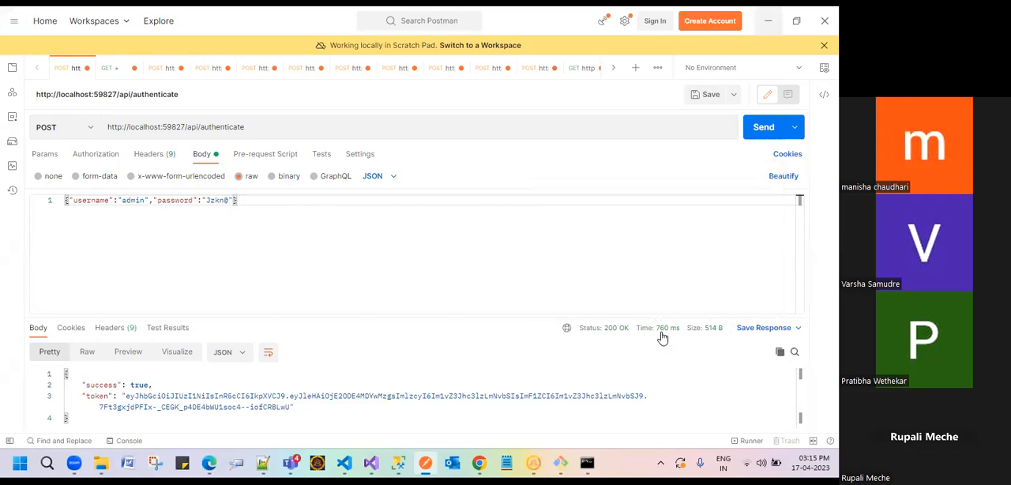
Step: Return to the Mograsys network log and inspect the request URL in the first authenticate request's headers
left_click(768, 22)
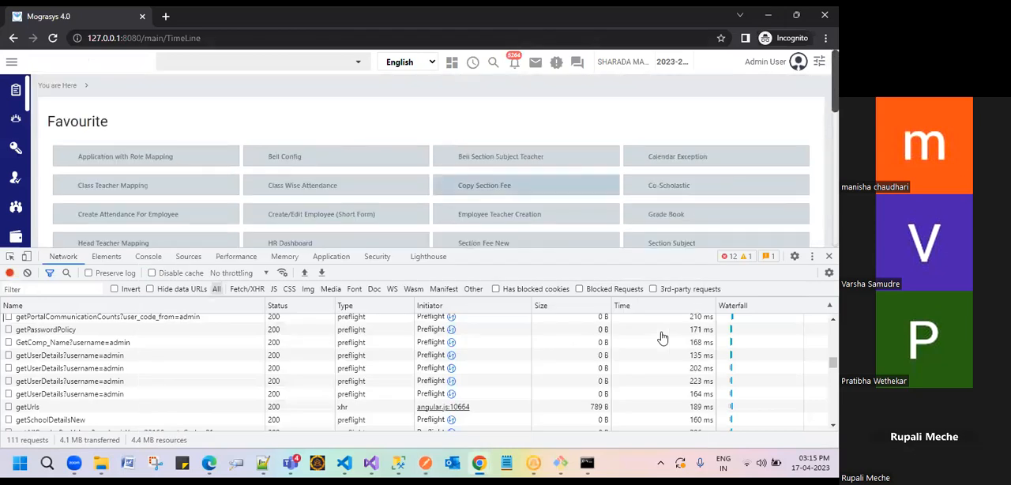
scroll(662, 338, "up", 5)
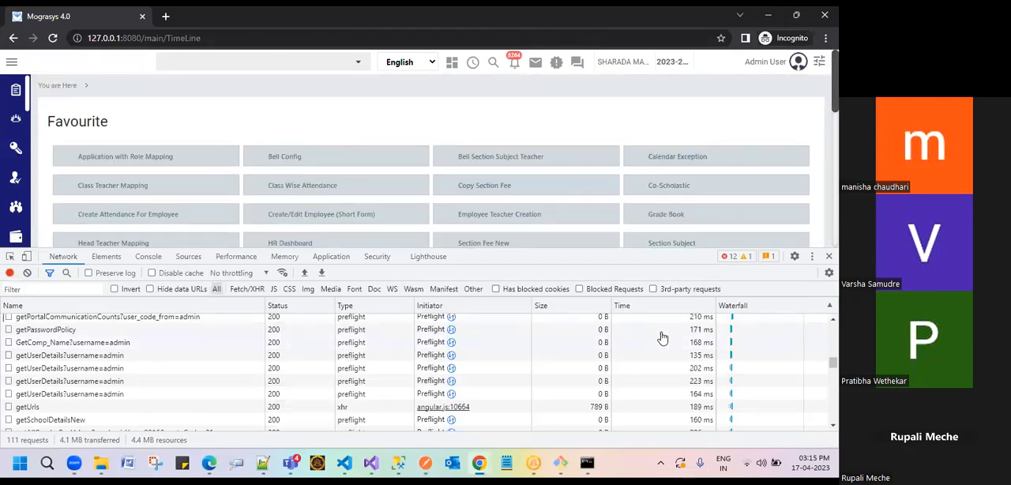
scroll(662, 338, "up", 5)
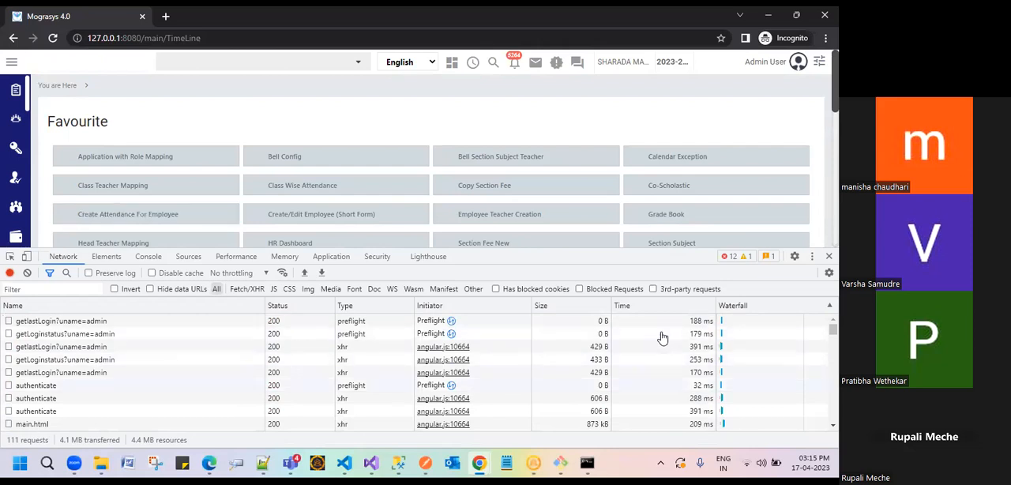
left_click(36, 386)
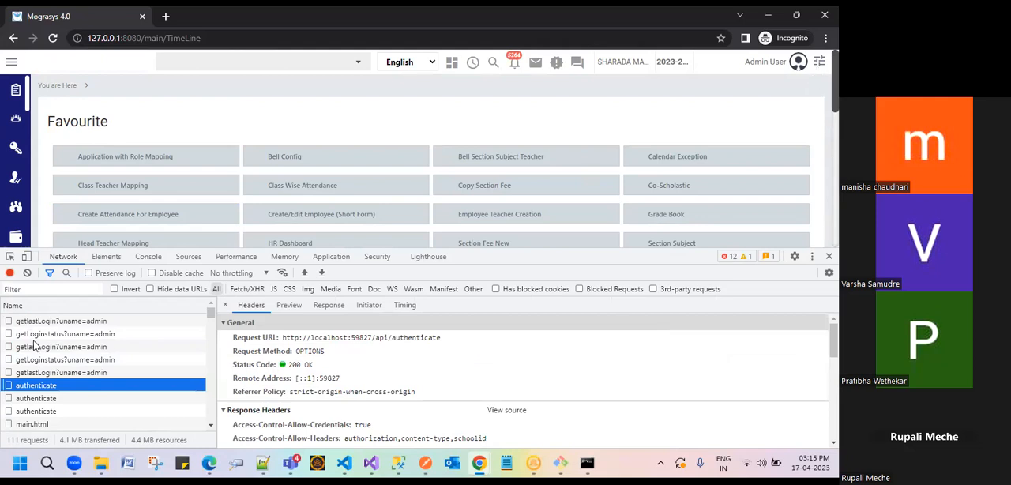
left_click_drag(442, 338, 245, 340)
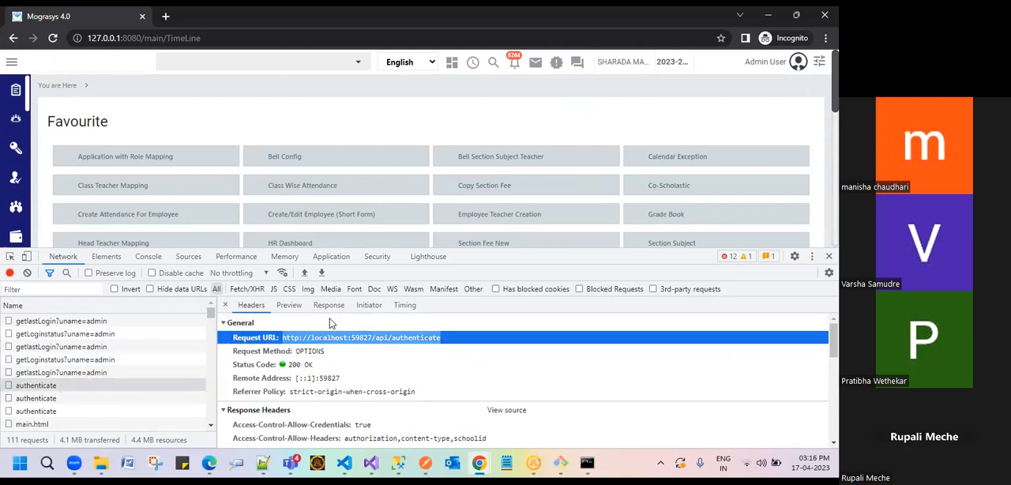
mouse_move(506, 433)
left_click(442, 338)
left_click_drag(441, 338, 282, 337)
left_click(442, 338)
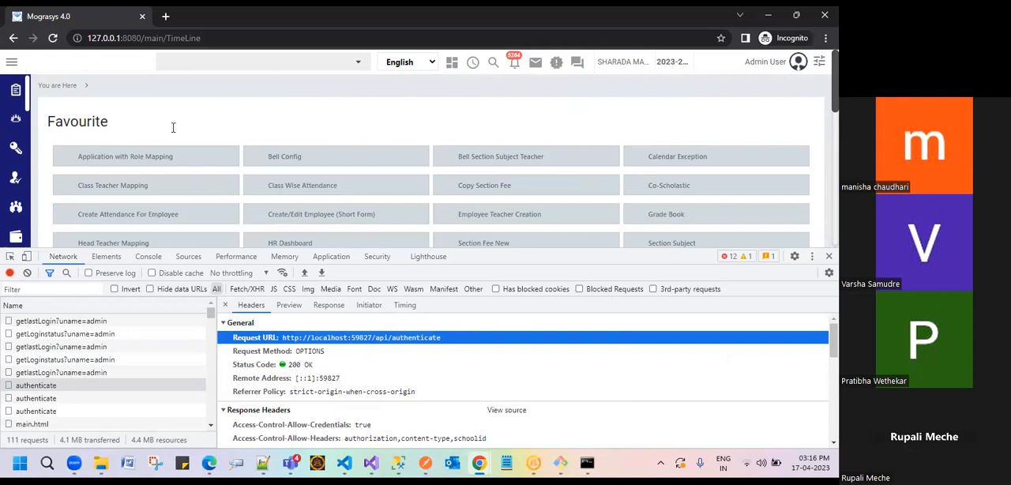
Step: Switch to Postman, replace most of the password value in the authenticate request's JSON body, and send the request
key("alt+Tab")
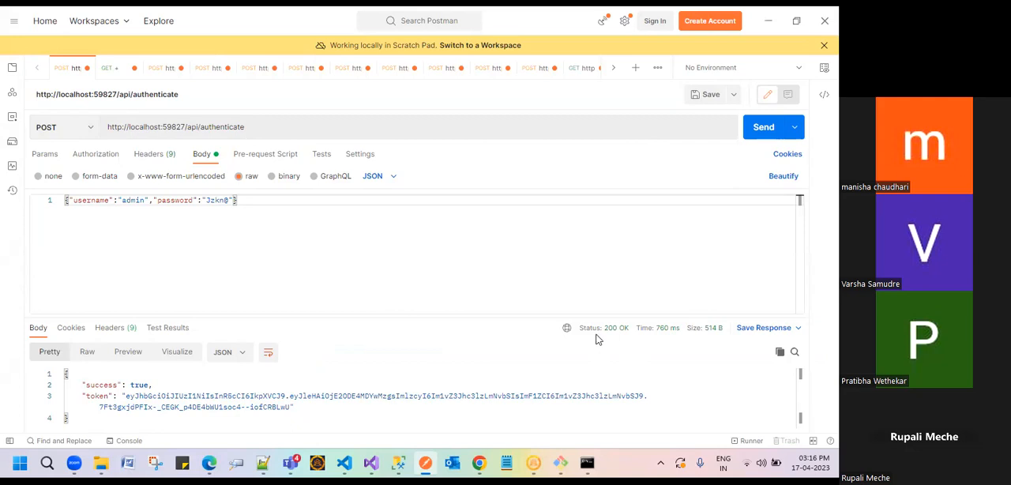
key("shift+Left")
key("shift+Left")
key("shift+Left")
key("shift+Left")
key("shift+Left")
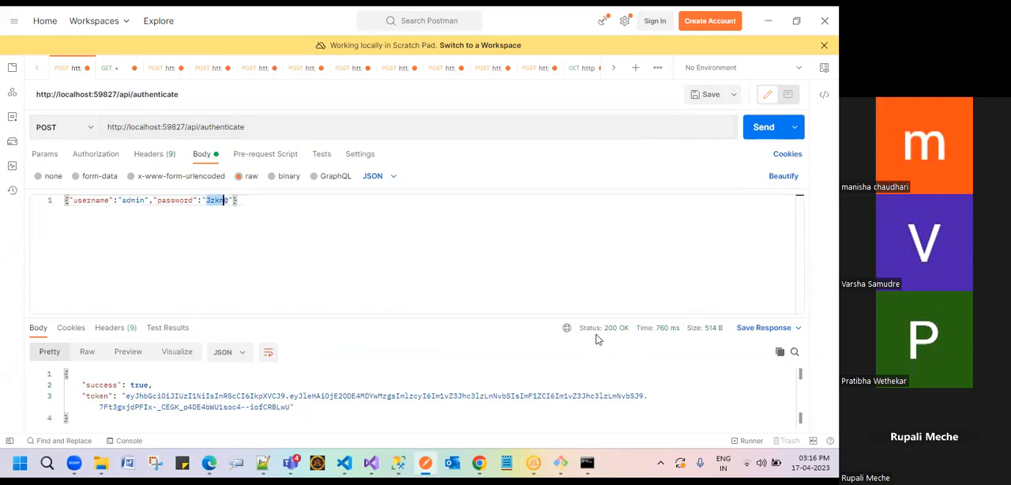
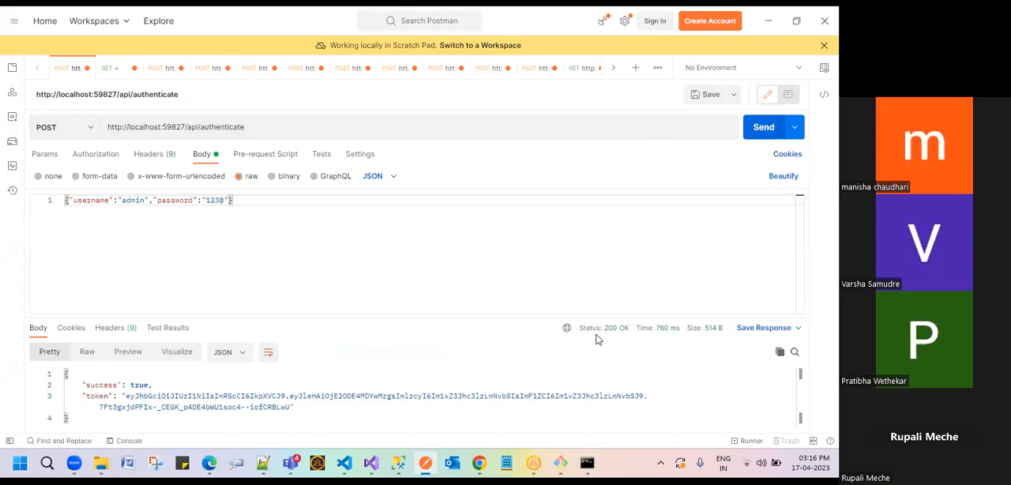
key("ctrl+Return")
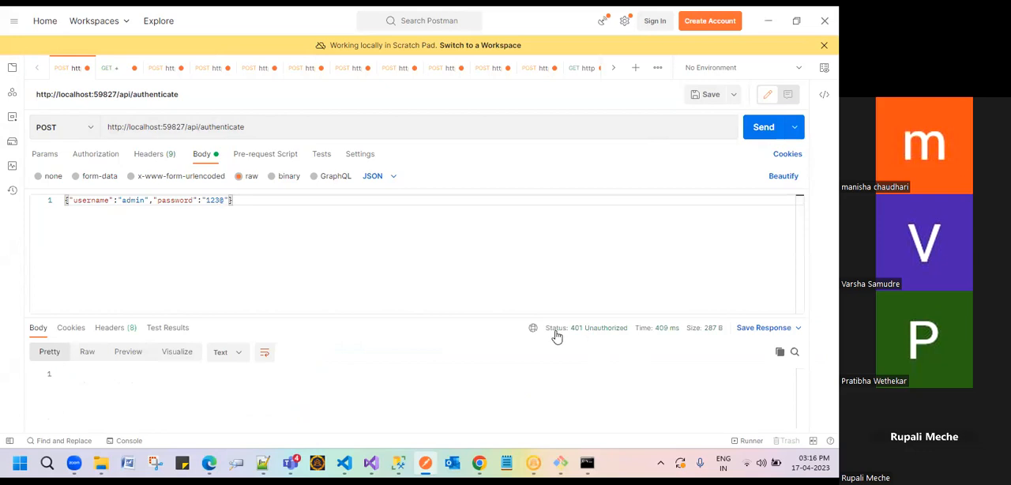
Step: Select the password value in the authenticate request's JSON body for replacement
double_click(218, 199)
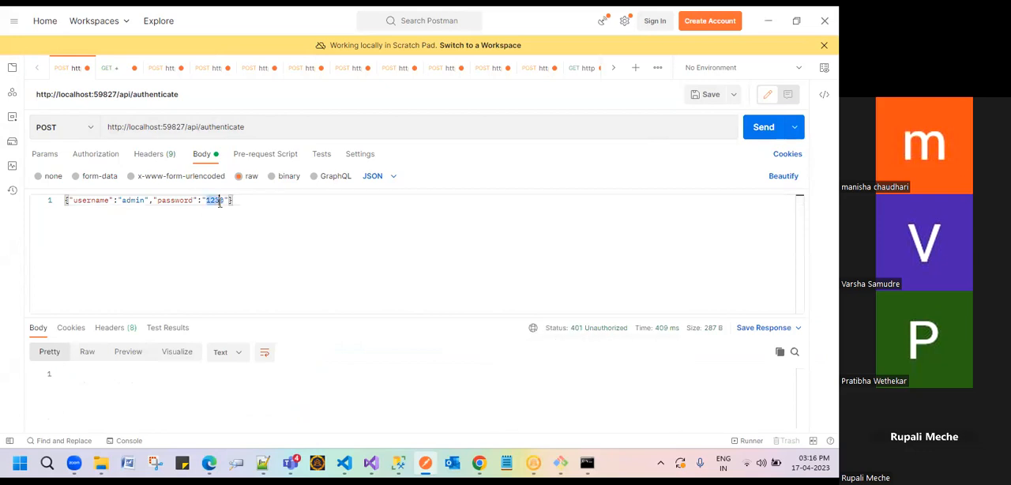
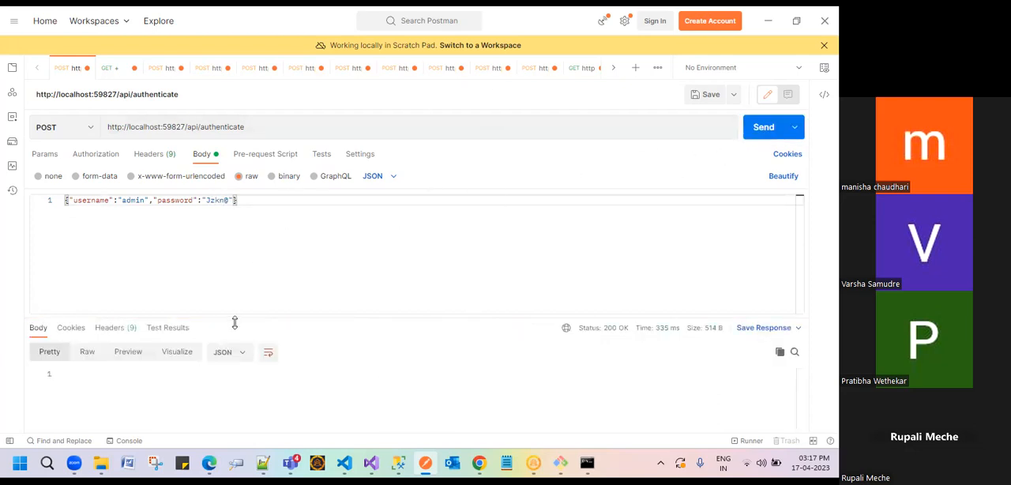
Step: Enlarge the response pane and highlight the success and token values in the authenticate response
left_click_drag(361, 316, 352, 290)
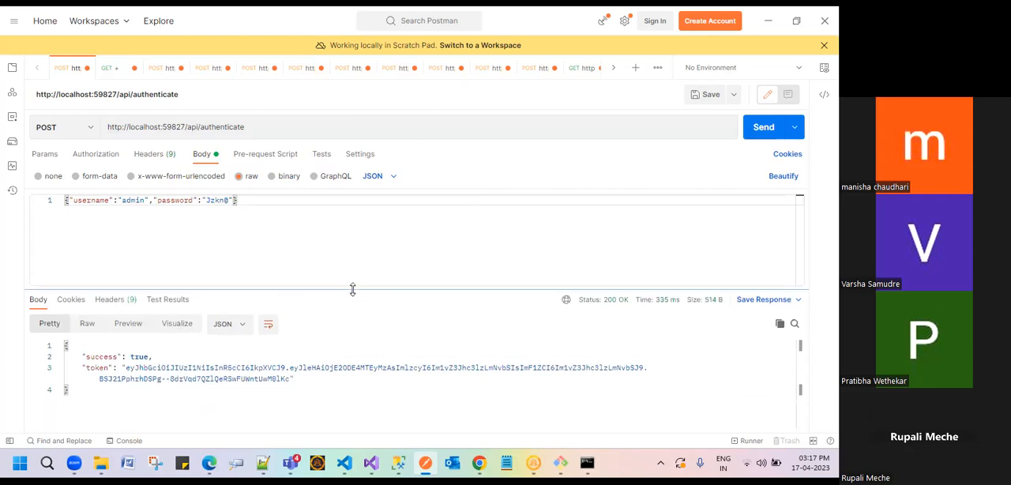
double_click(117, 357)
double_click(133, 357)
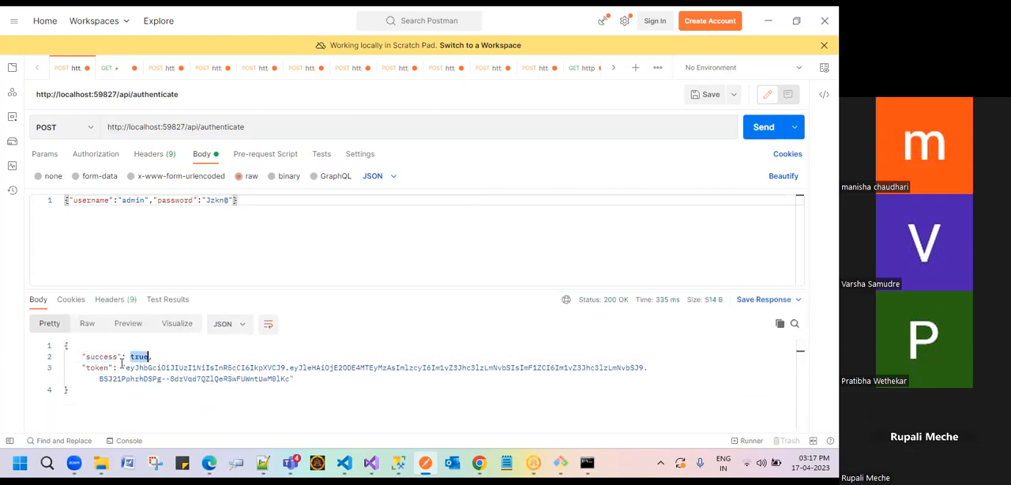
left_click(104, 367)
left_click_drag(124, 368, 285, 377)
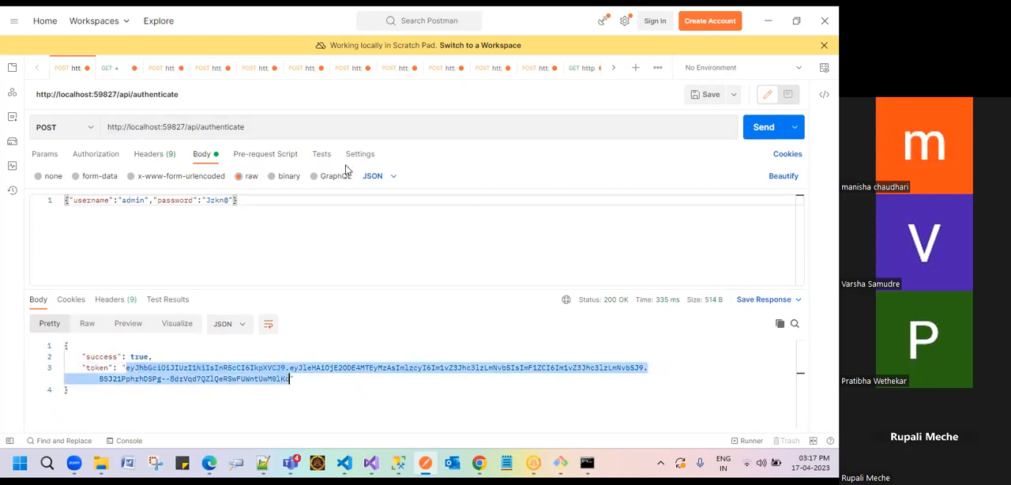
Step: Review the authenticate request's URL, JSON body and query parameters
left_click(111, 71)
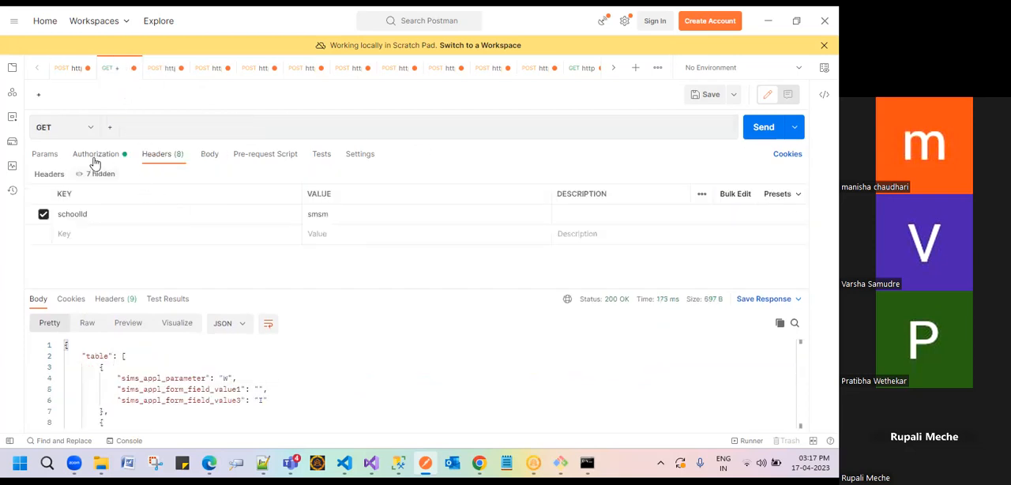
left_click(73, 68)
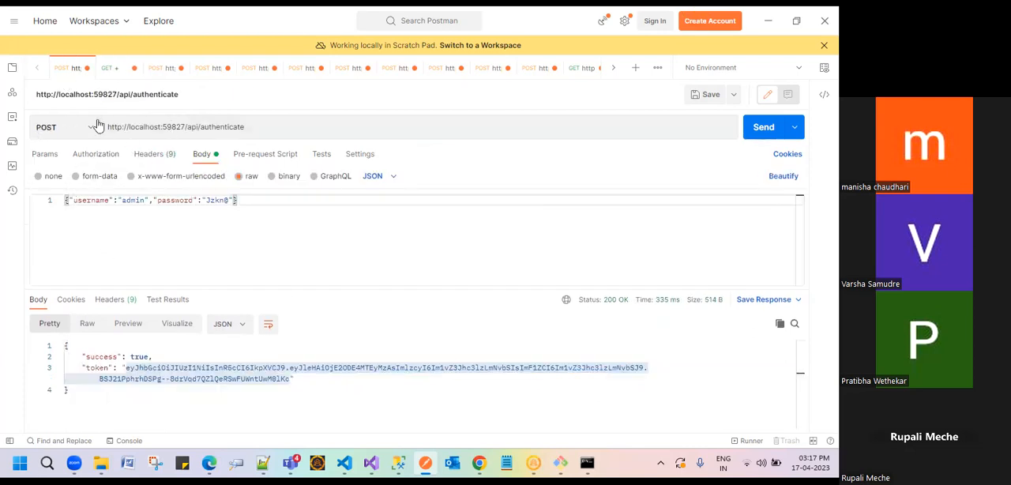
left_click_drag(290, 129, 108, 136)
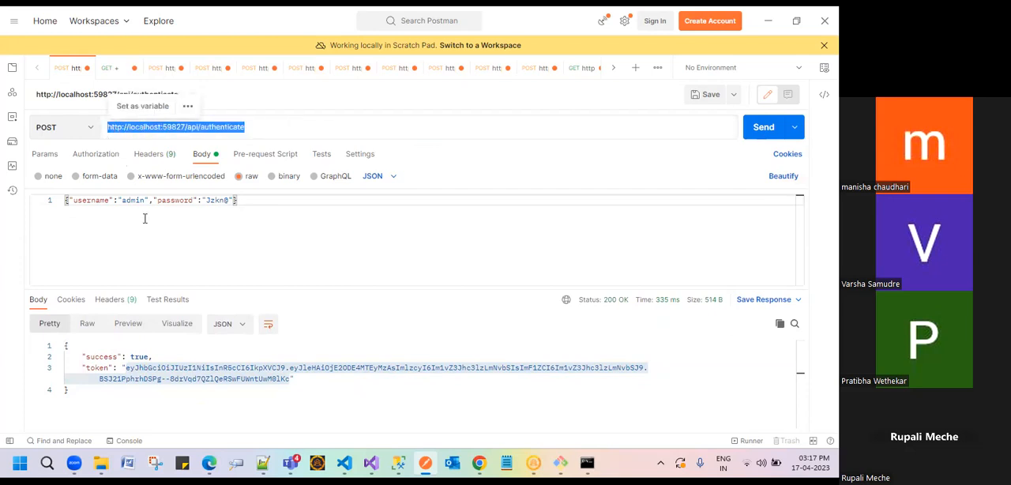
left_click_drag(252, 200, 95, 201)
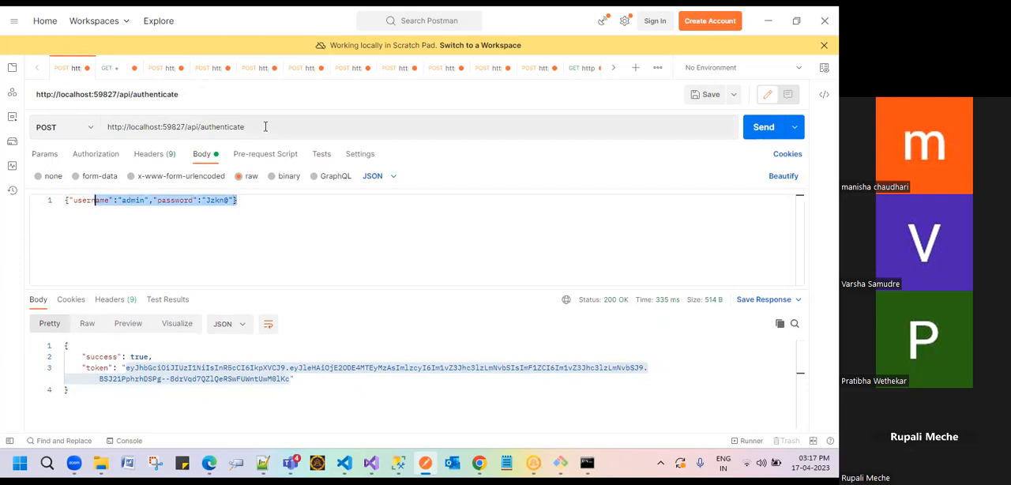
left_click_drag(267, 129, 107, 131)
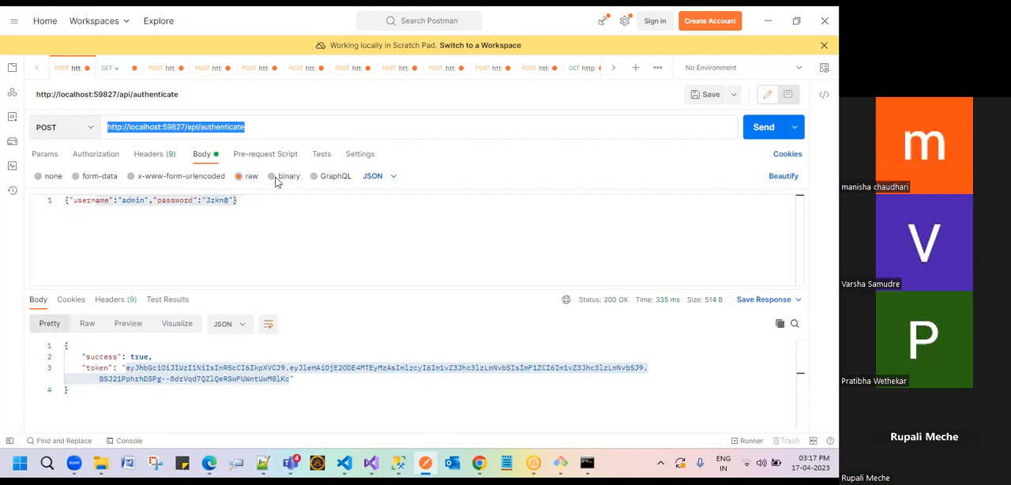
left_click(44, 154)
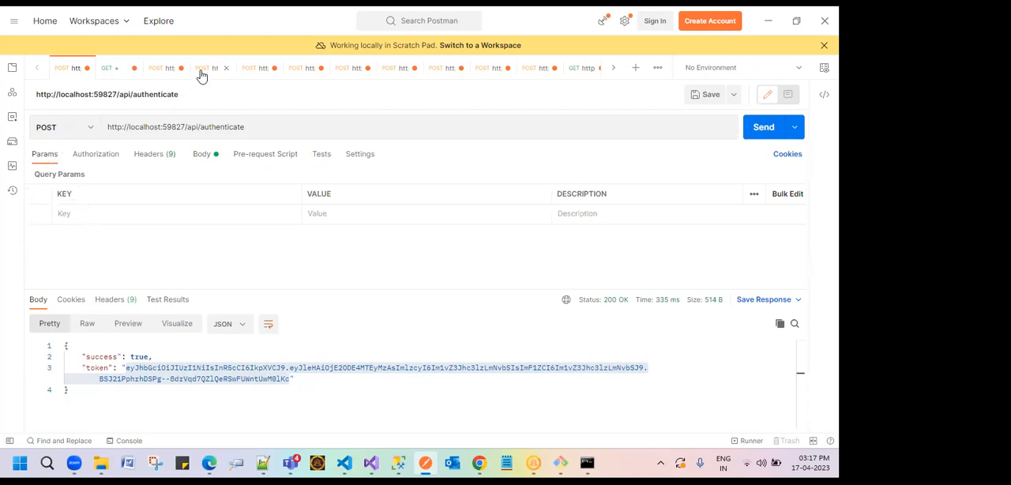
Step: Open the uploadDocumentIHS request and examine the filename and location parameters in its URL and query parameter list
left_click(158, 70)
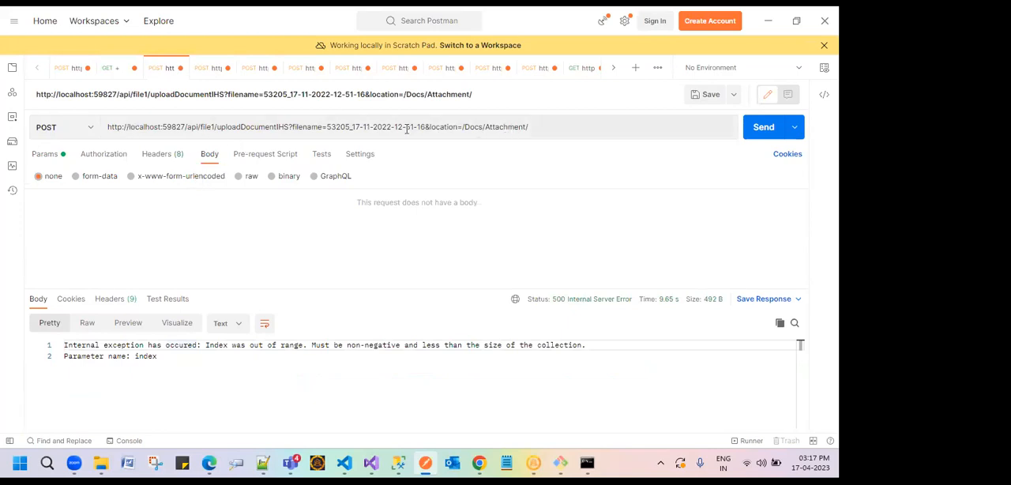
left_click_drag(327, 127, 414, 127)
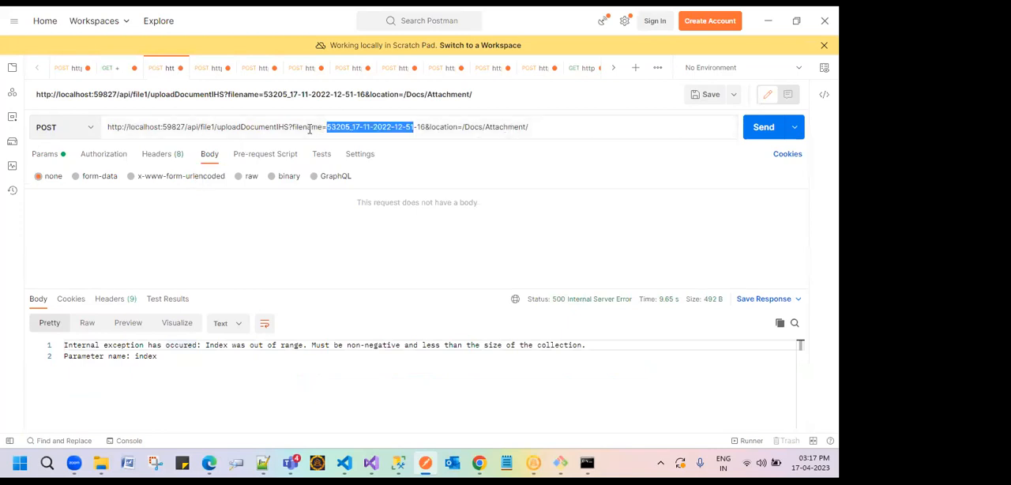
double_click(440, 127)
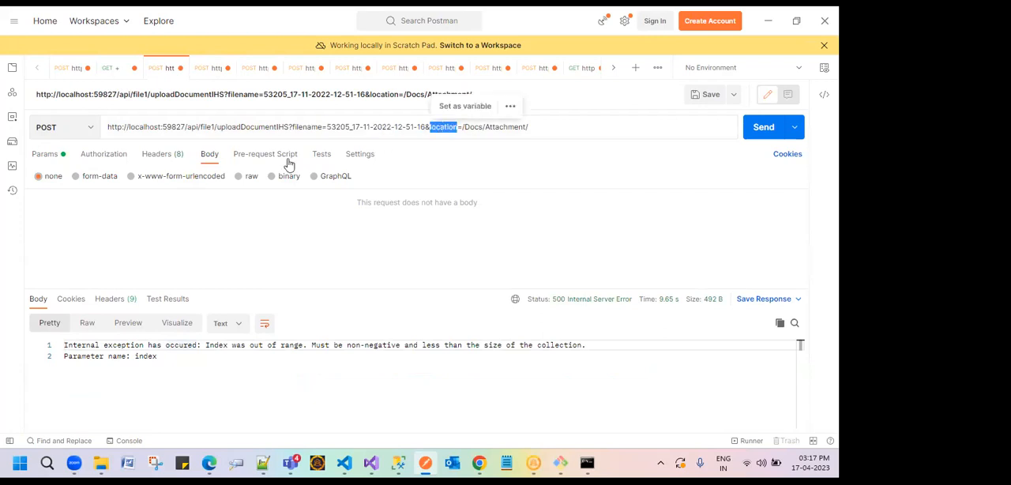
left_click(49, 155)
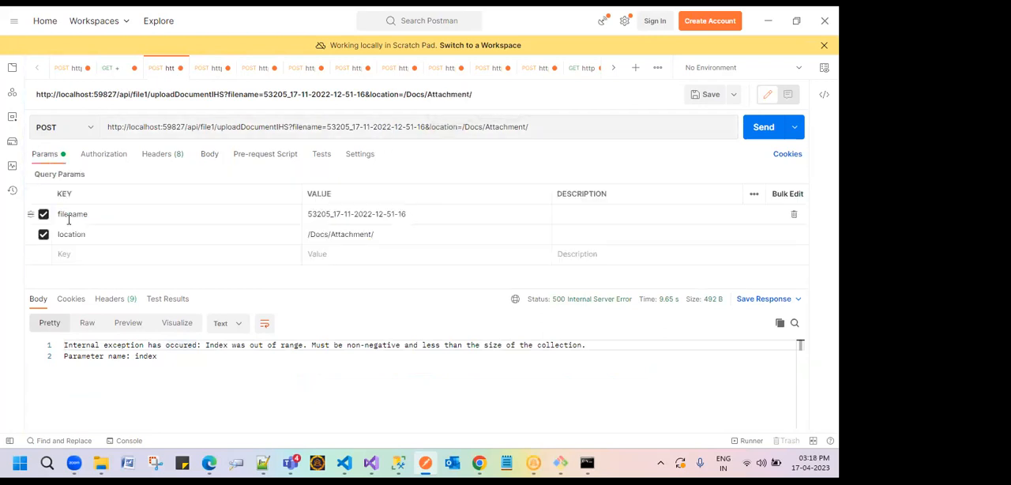
Step: Copy the full uploadDocumentIHS URL into a new GET request
left_click_drag(556, 132, 111, 128)
left_click_drag(535, 127, 75, 124)
key("ctrl+c")
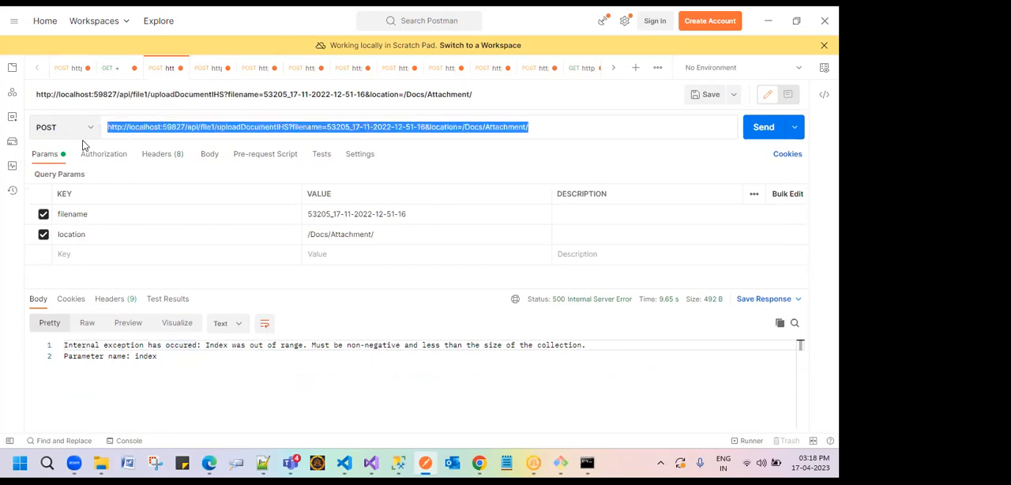
left_click(637, 71)
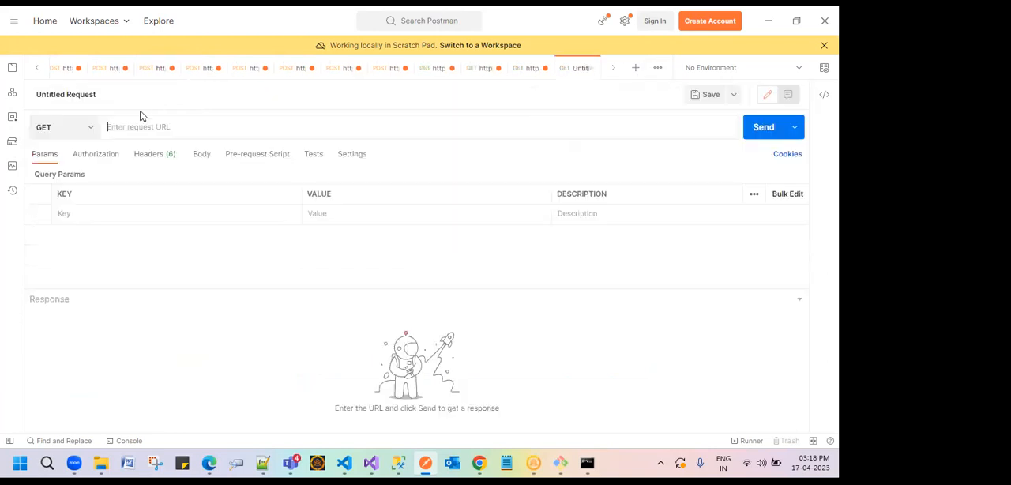
key("ctrl+v")
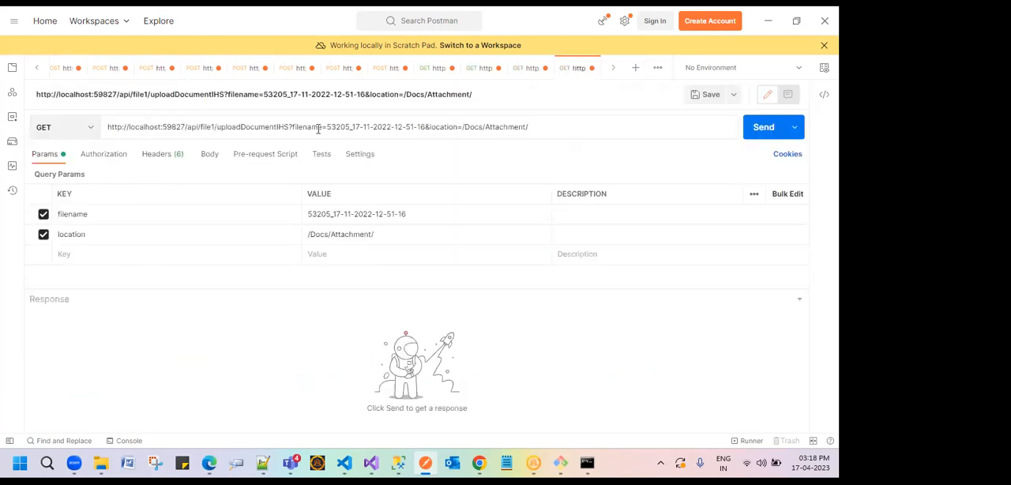
Step: Highlight the location and filename keys in the new request's query parameters
double_click(76, 233)
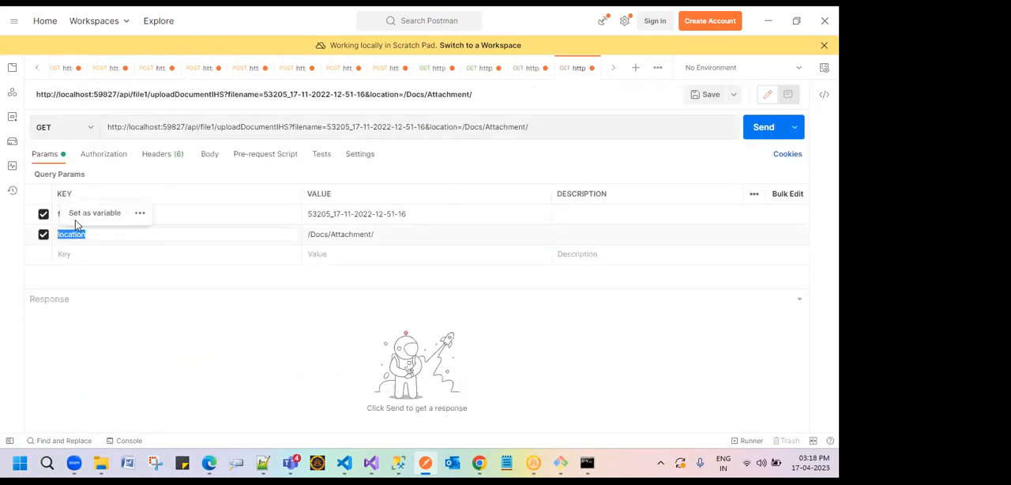
left_click(75, 222)
left_click(287, 283)
double_click(81, 214)
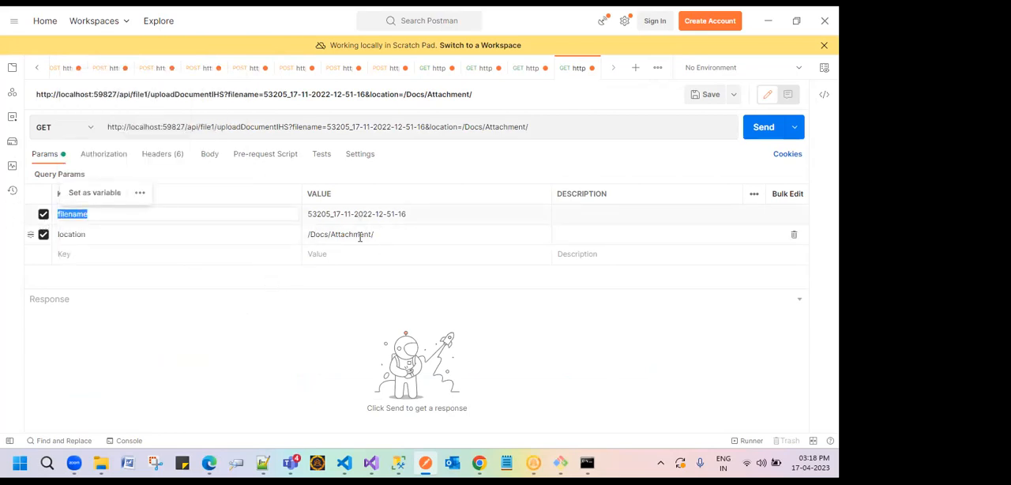
Step: Look through the open requests and bring up the AdmissionSubject/CUDsubjectNew POST request
left_click(111, 69)
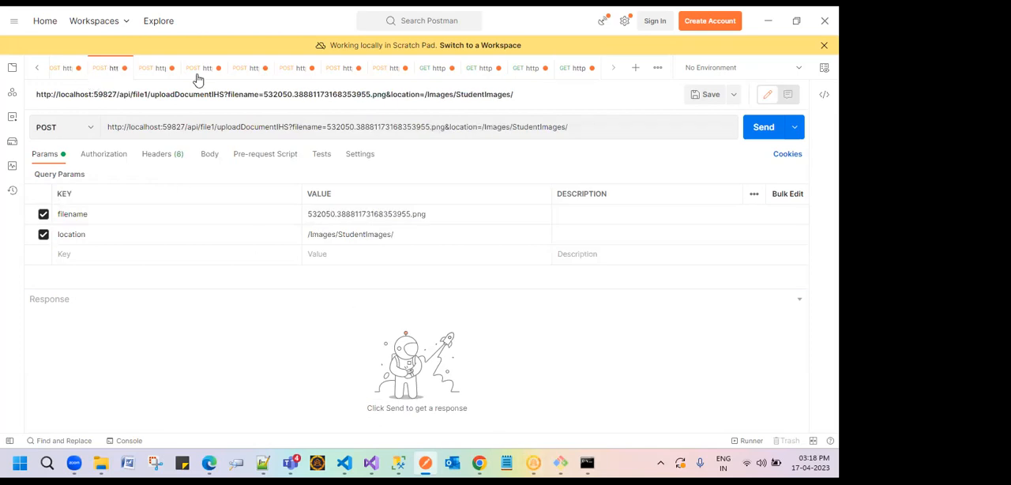
left_click(225, 69)
left_click(248, 68)
left_click(292, 71)
left_click(342, 71)
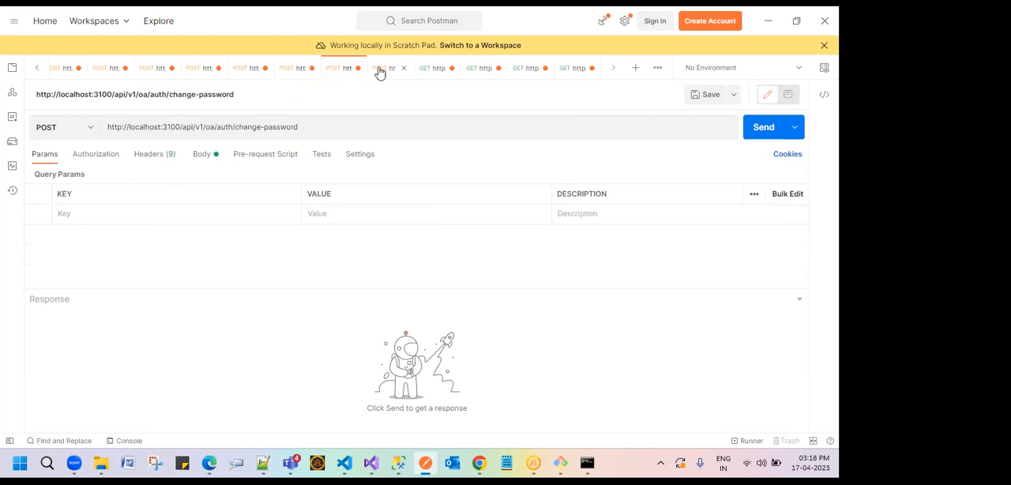
left_click(379, 72)
left_click(37, 71)
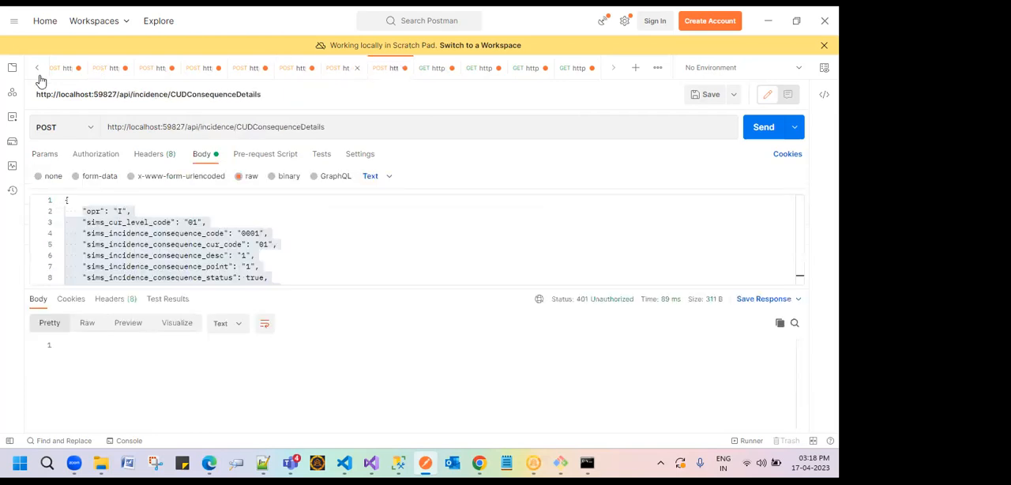
left_click(176, 71)
left_click(245, 72)
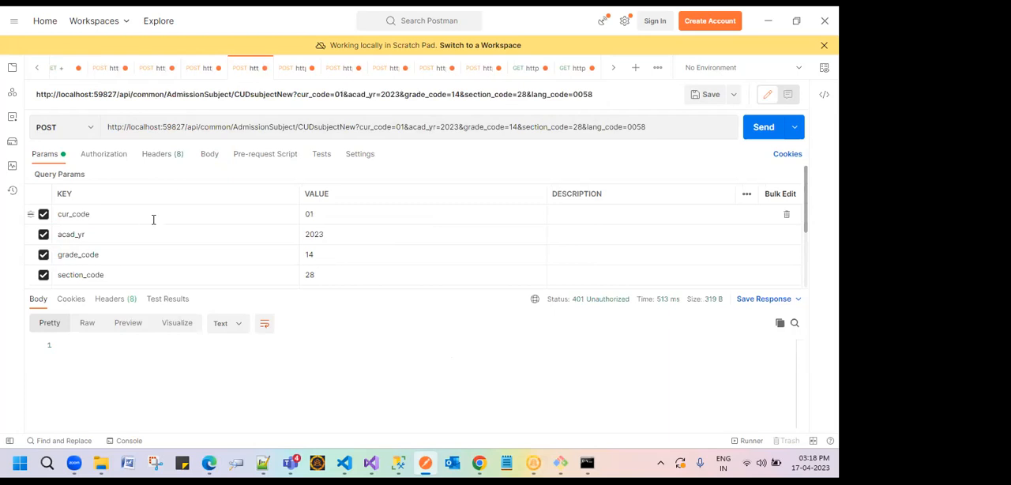
Step: Examine the CUDsubjectNew request's list of query parameters, from cur_code and acad_yr through religion_code
scroll(183, 254, "down", 3)
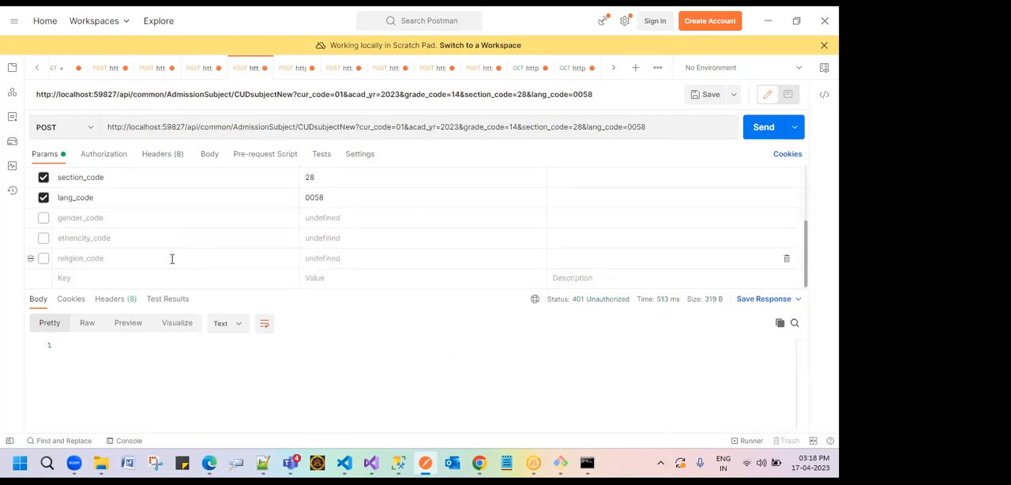
scroll(136, 261, "up", 3)
double_click(79, 214)
left_click(79, 234)
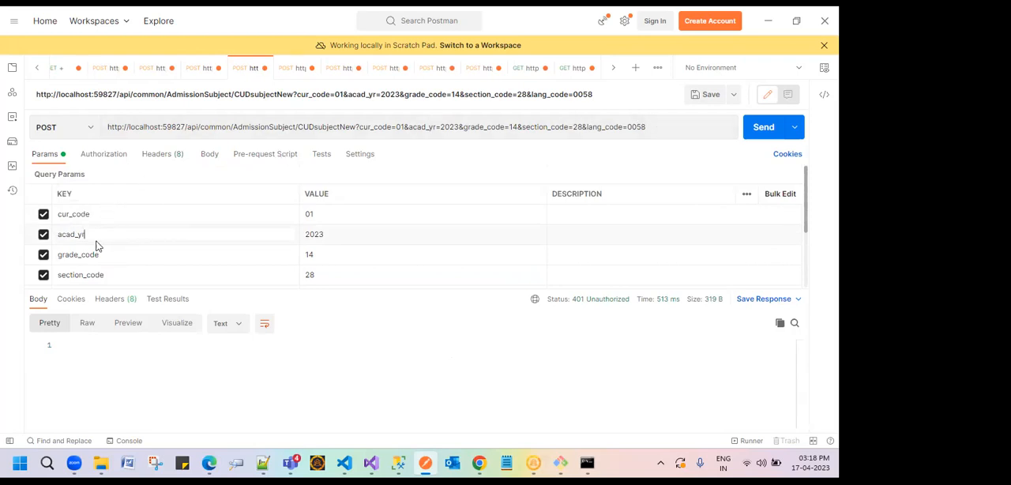
scroll(126, 235, "down", 3)
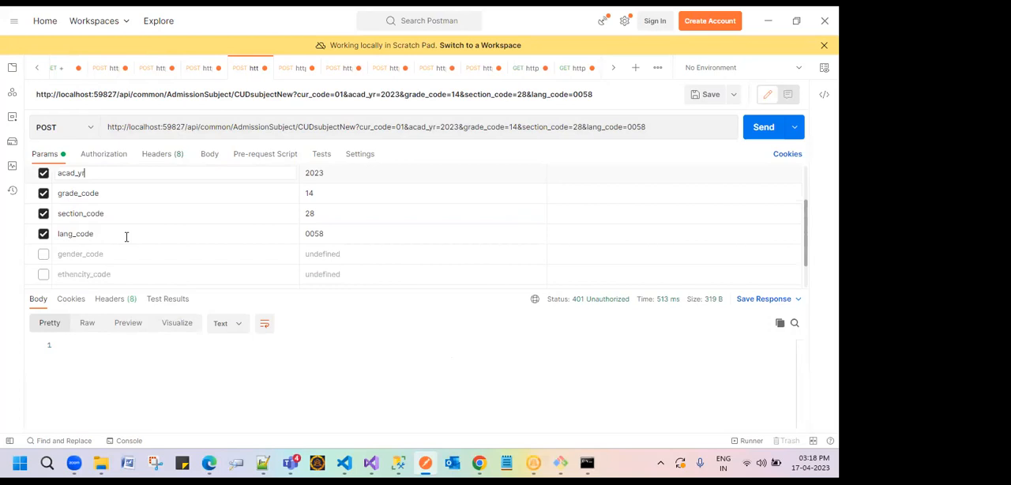
Step: Enable the gender_code, ethencity_code and religion_code query parameters and disable all three again
left_click(43, 218)
left_click(43, 237)
left_click(43, 259)
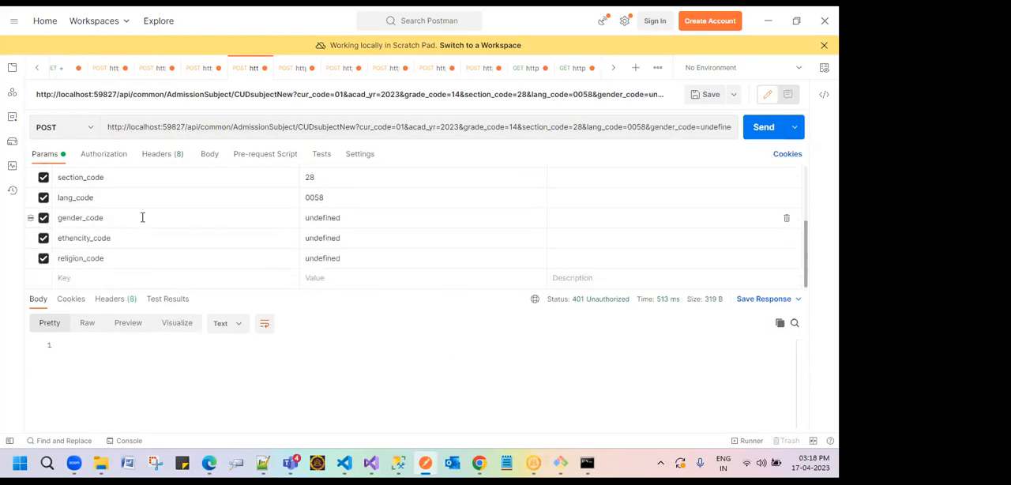
left_click(43, 258)
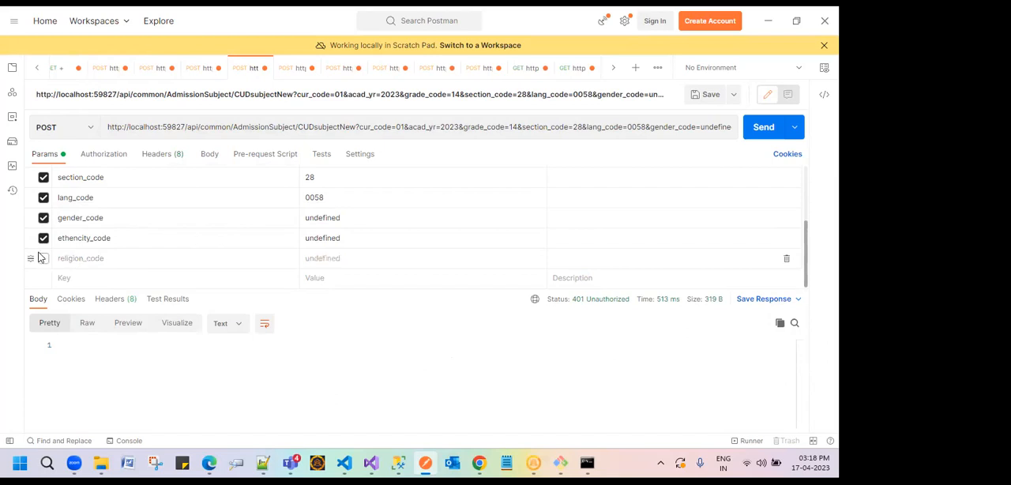
left_click(43, 238)
left_click(44, 218)
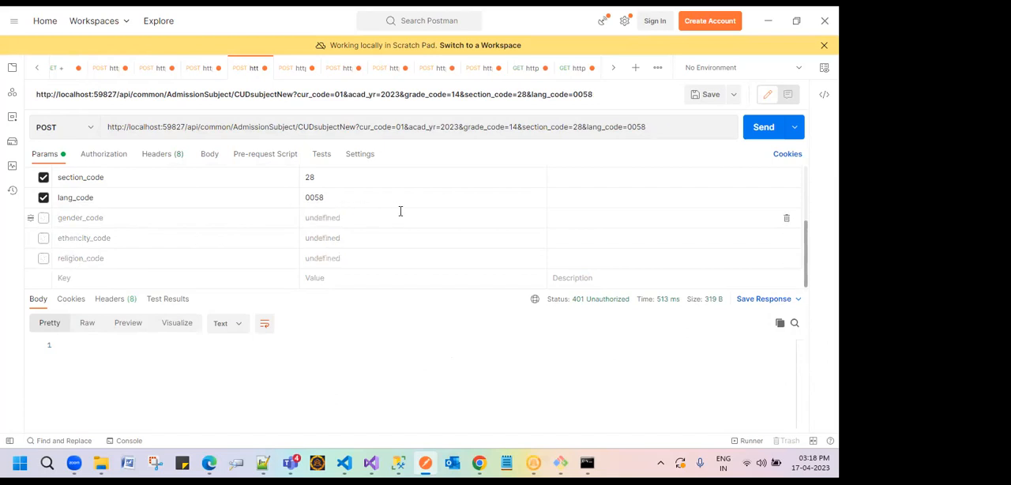
scroll(363, 249, "up", 2)
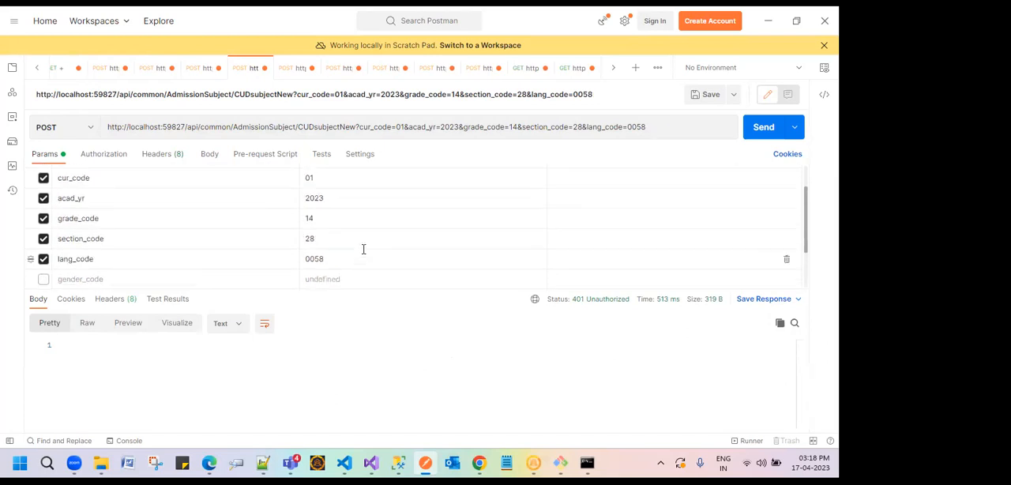
scroll(363, 249, "up", 1)
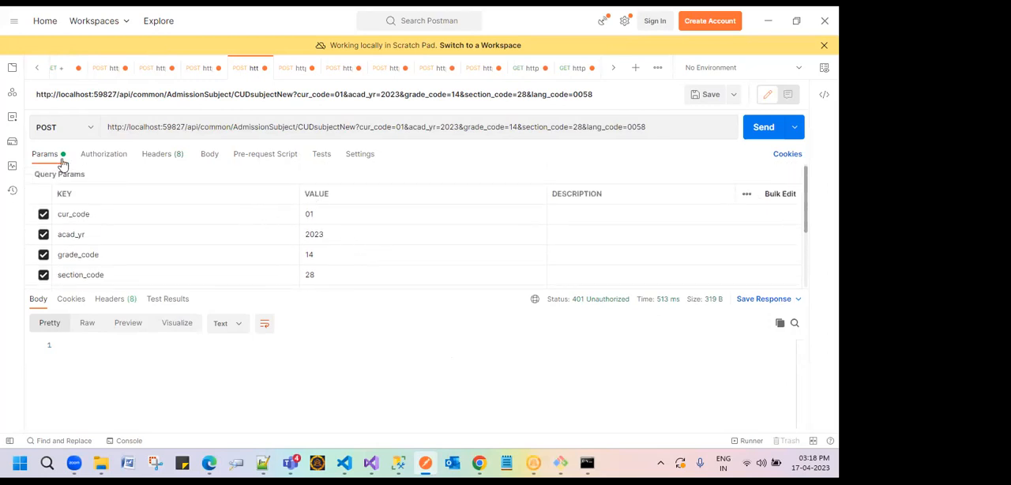
Step: Display the available authorization types for the authenticate request and minimize the Handdy timer window
left_click(41, 67)
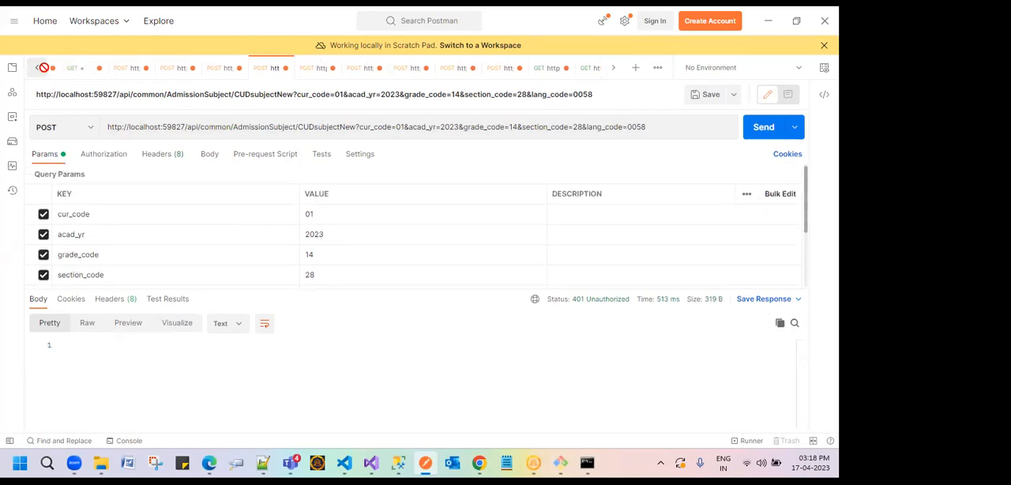
left_click(106, 71)
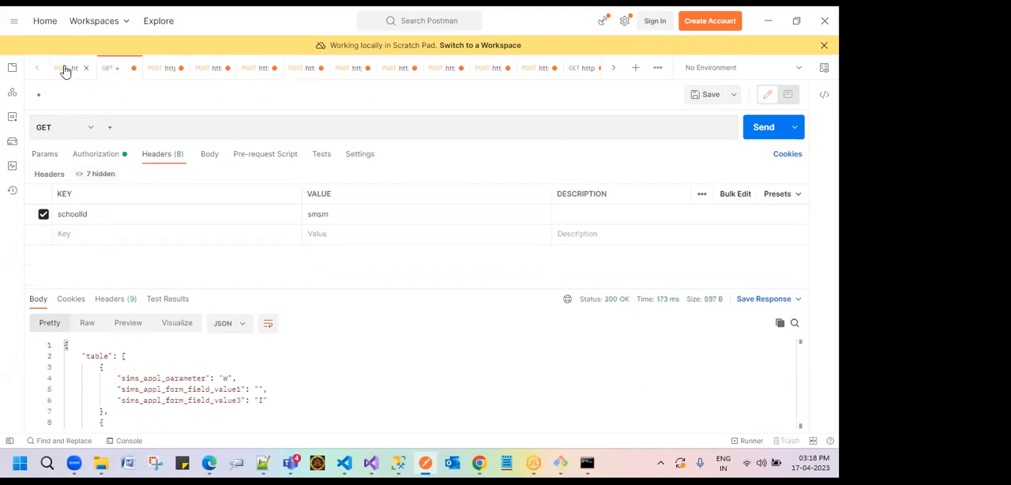
left_click(65, 71)
left_click(101, 155)
left_click(182, 188)
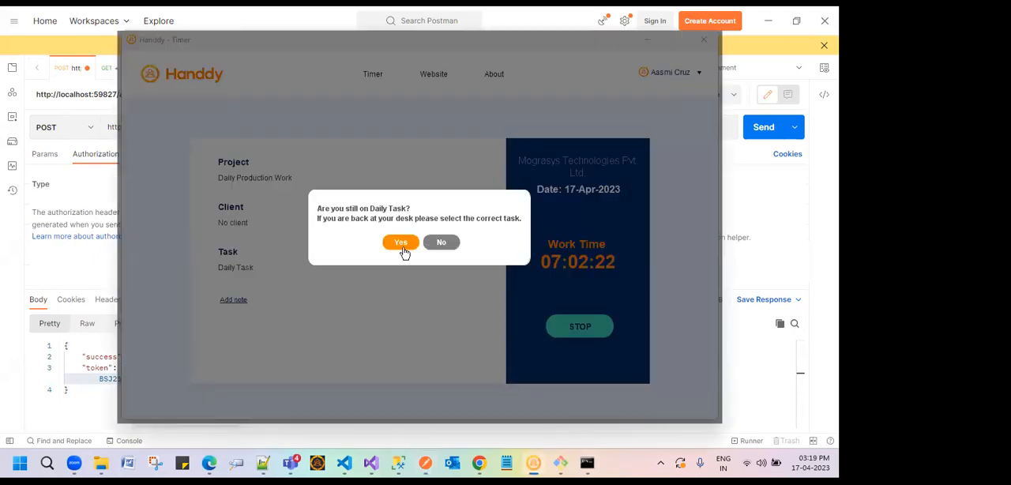
left_click(400, 244)
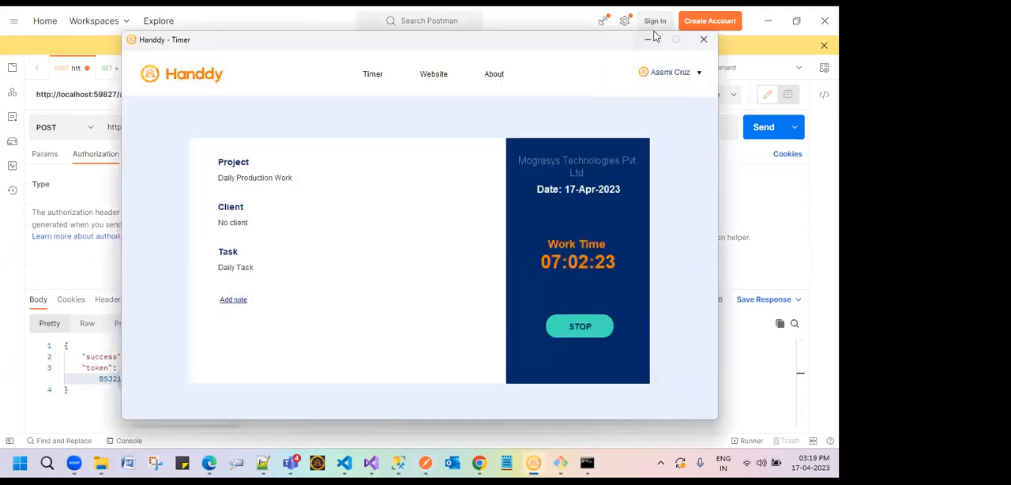
left_click(648, 38)
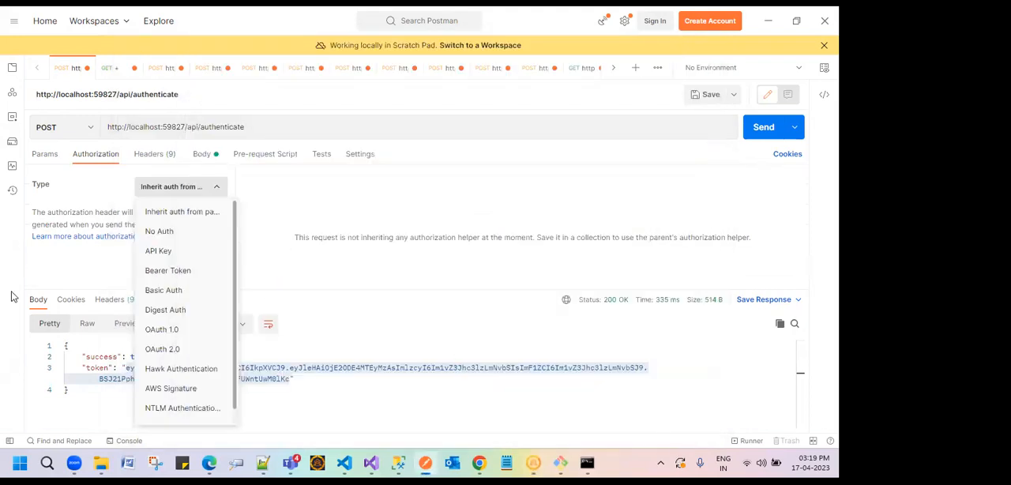
Step: Set the authenticate request's authorization type to Bearer Token and highlight the token value in the response
left_click(180, 273)
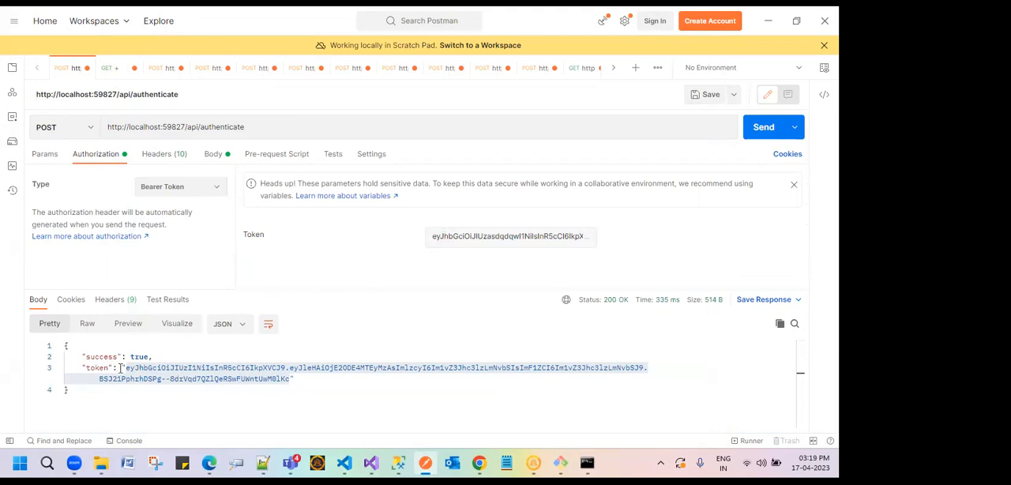
left_click_drag(124, 369, 290, 379)
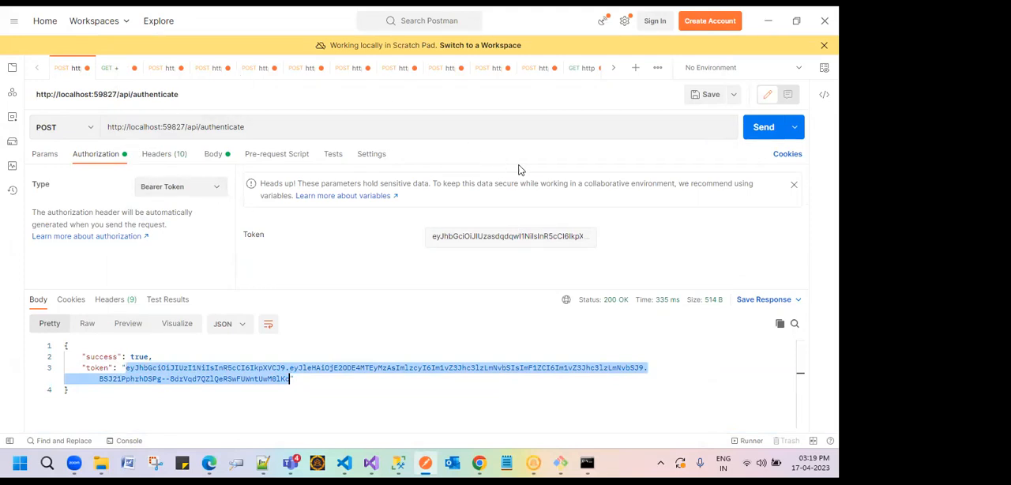
mouse_move(377, 463)
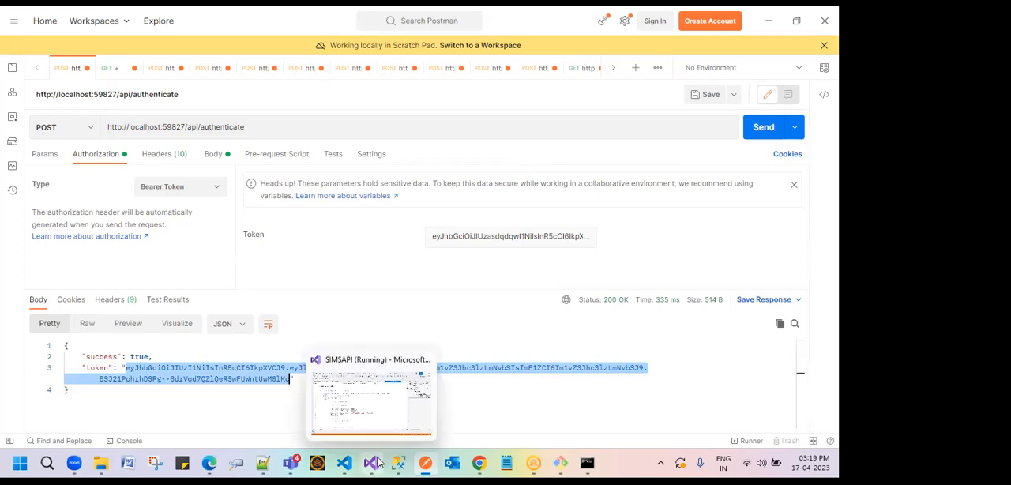
Step: Examine the authenticate request's schoolId header and its value, along with the request URL, query parameters and authorization settings
left_click(158, 156)
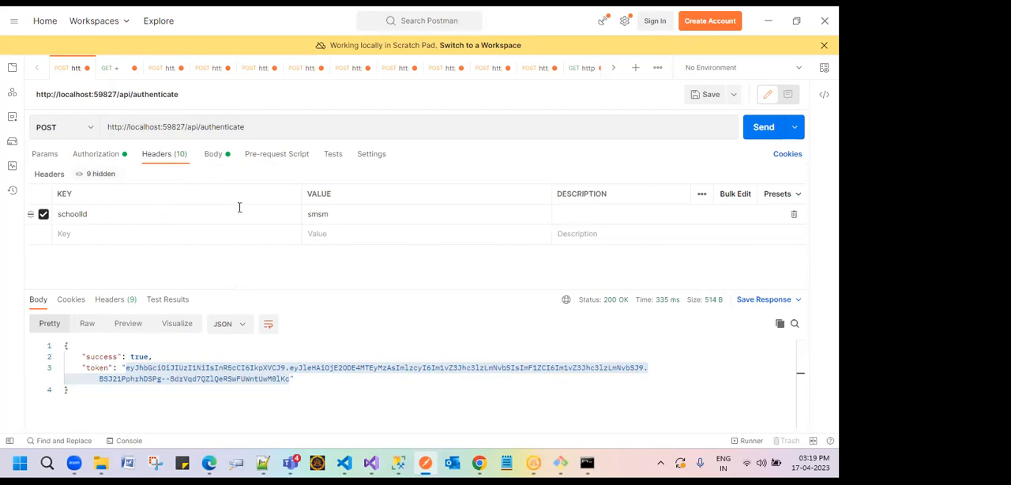
double_click(85, 217)
double_click(319, 215)
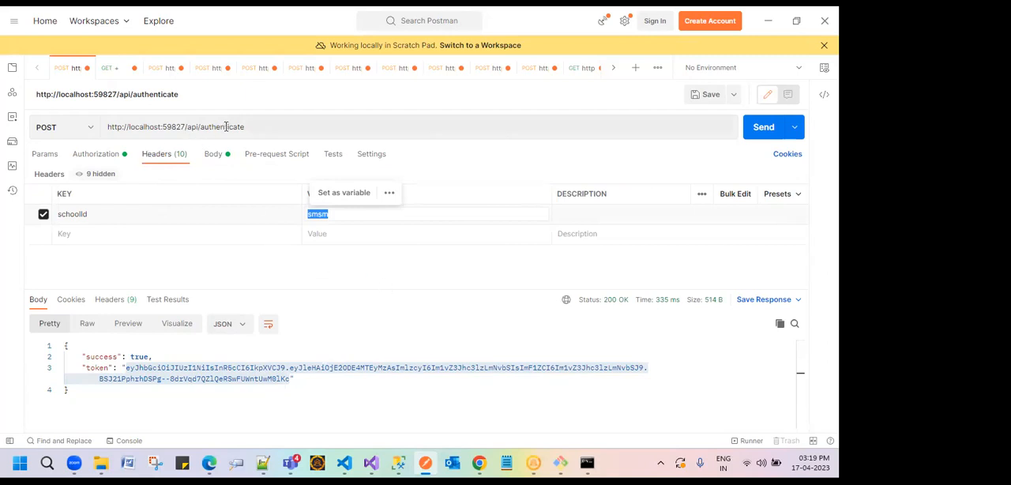
triple_click(177, 126)
left_click(45, 162)
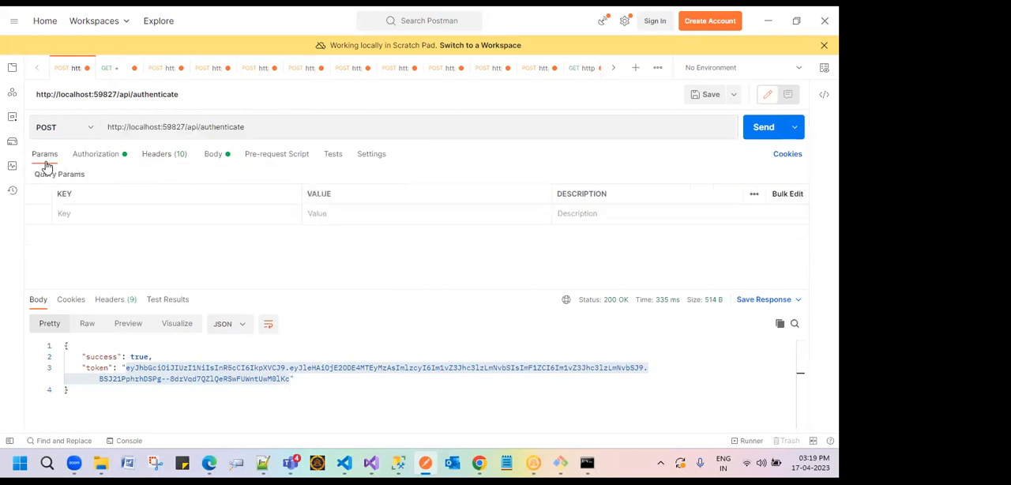
left_click(99, 164)
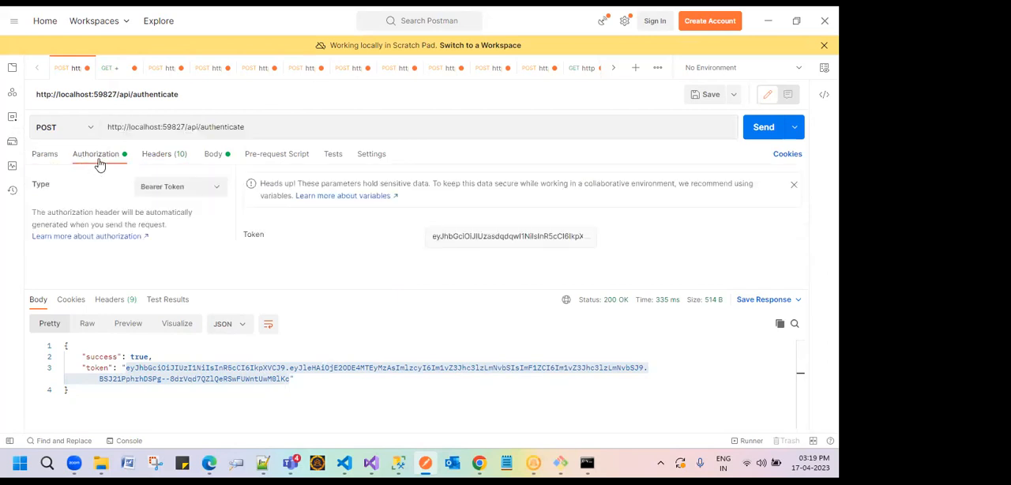
left_click(161, 163)
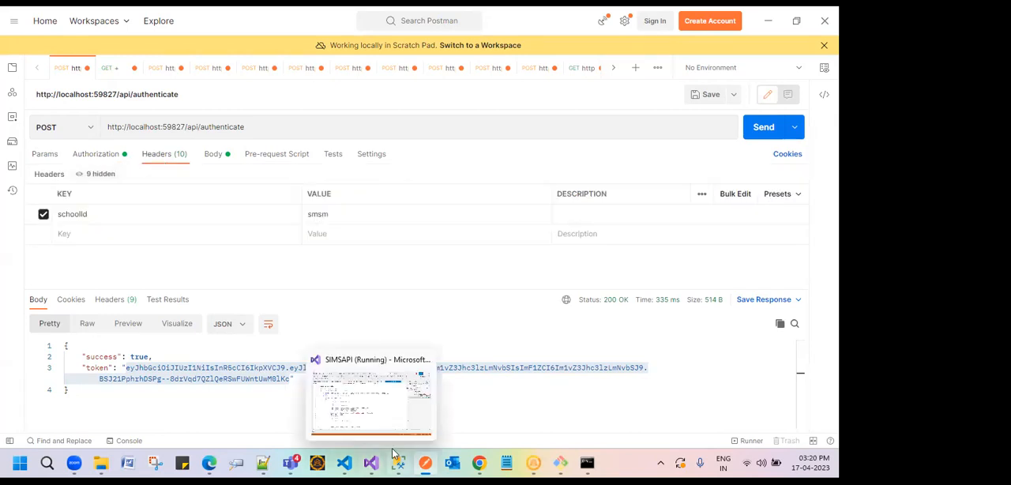
triple_click(247, 125)
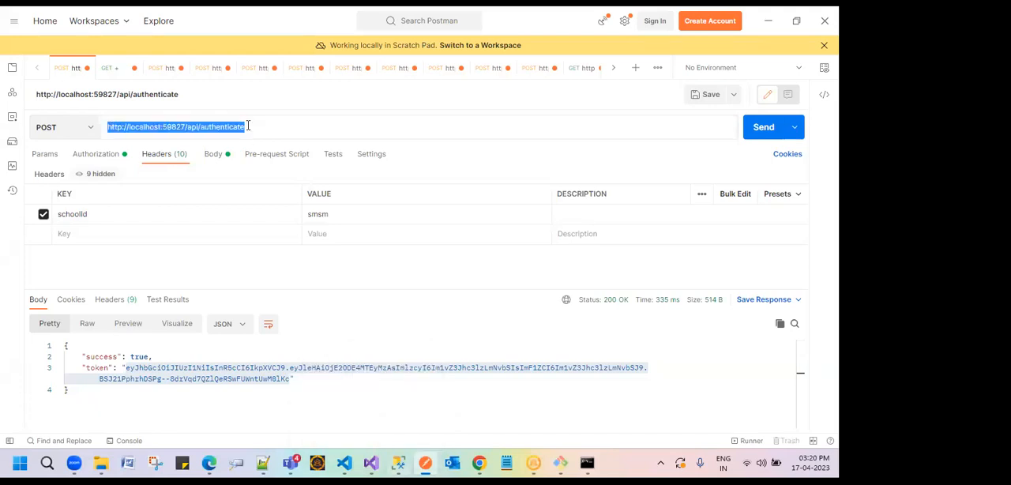
Step: Examine the authenticate request's raw JSON body with its login credentials and the success value in the response
left_click(221, 160)
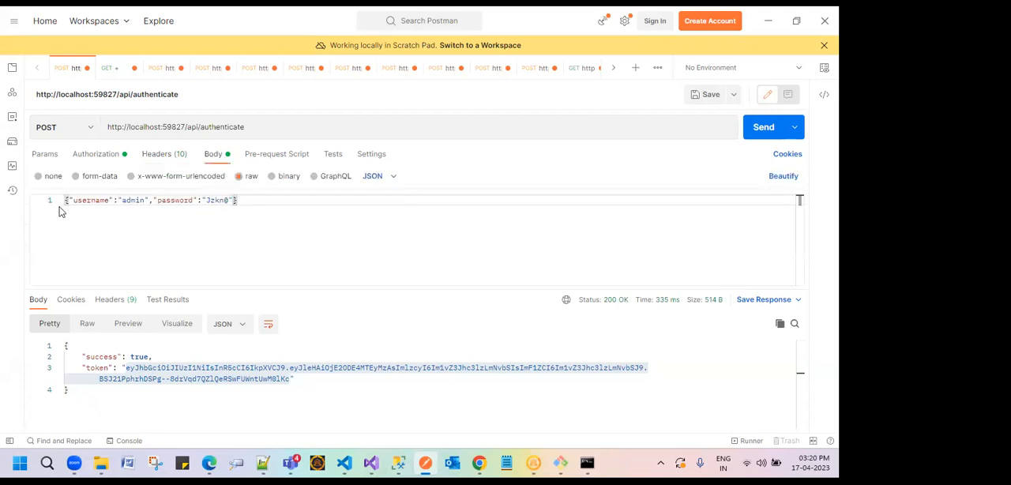
left_click_drag(240, 200, 64, 200)
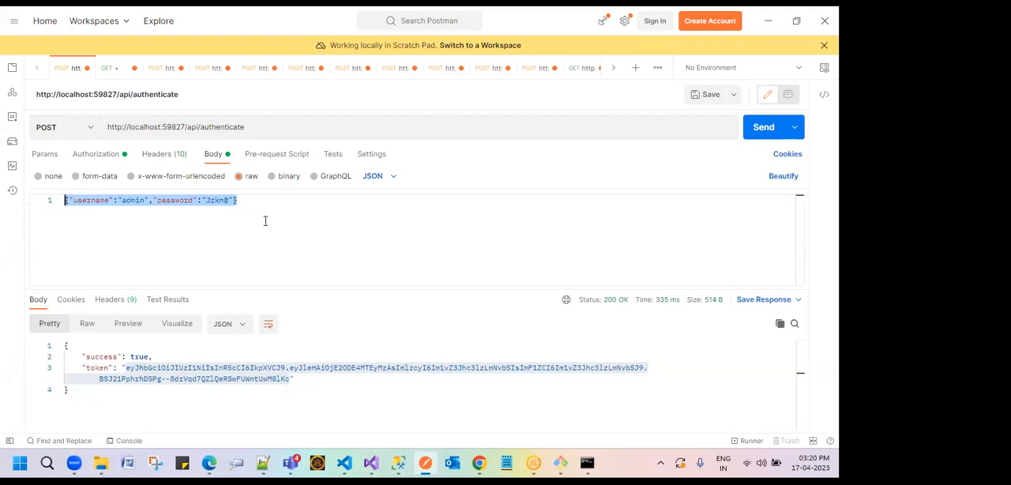
left_click(134, 357)
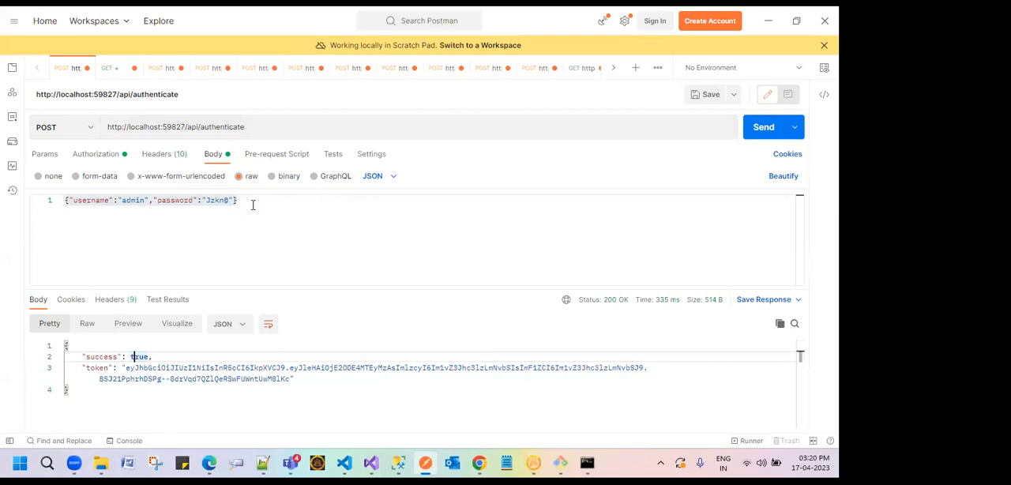
left_click_drag(269, 201, 66, 202)
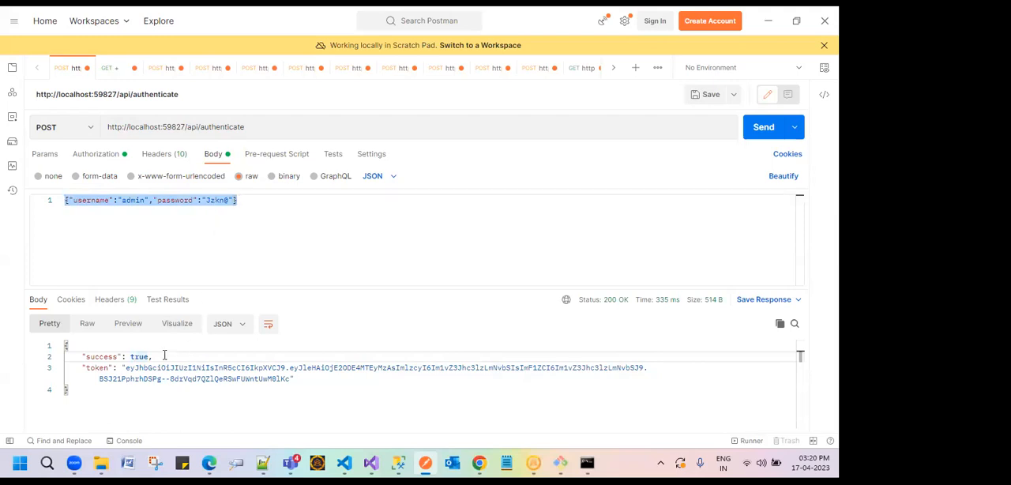
double_click(139, 356)
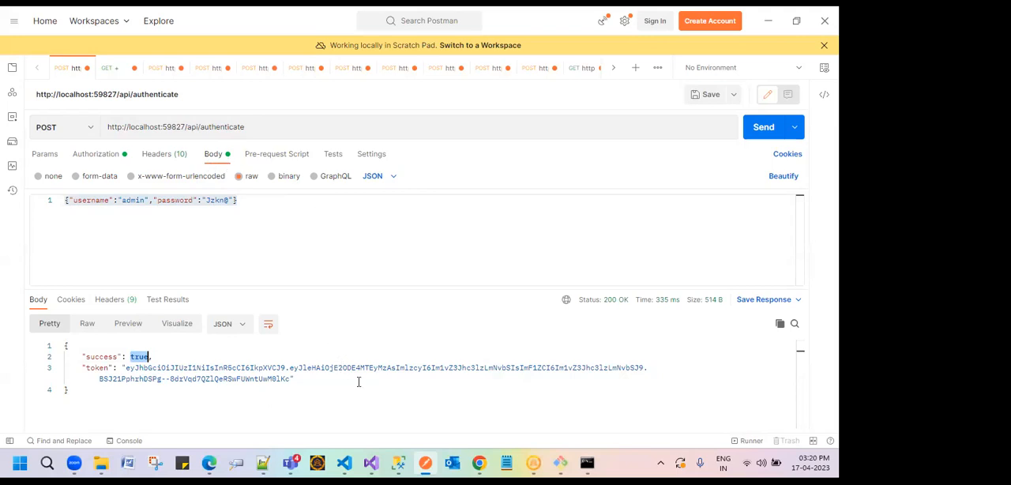
Step: Review the authenticate request's pre-request script and test script areas, comparing them with the request body and the response
left_click(275, 158)
left_click(109, 215)
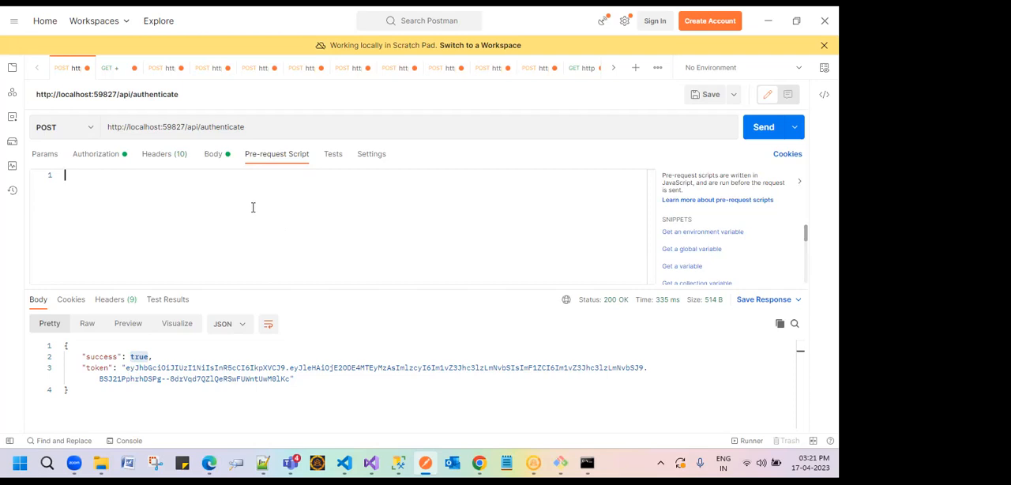
left_click(332, 155)
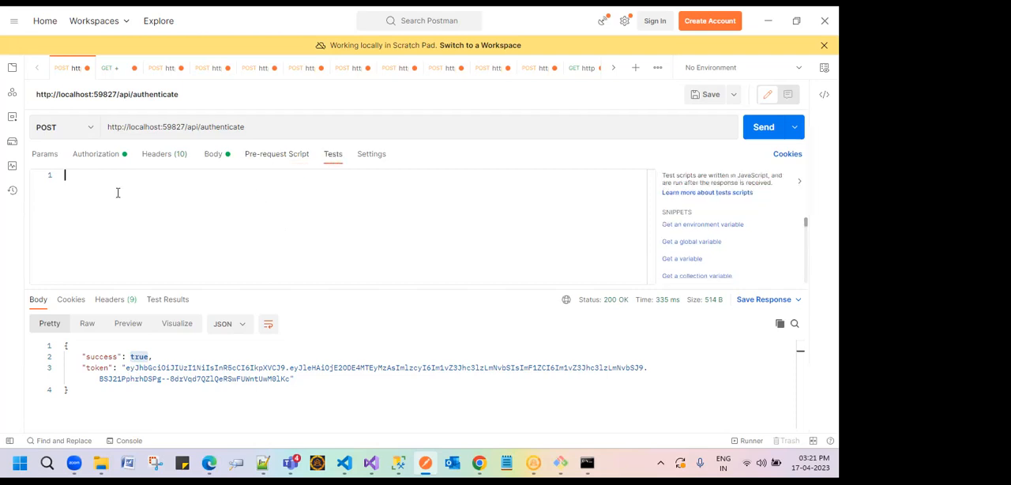
left_click(212, 157)
left_click(237, 199)
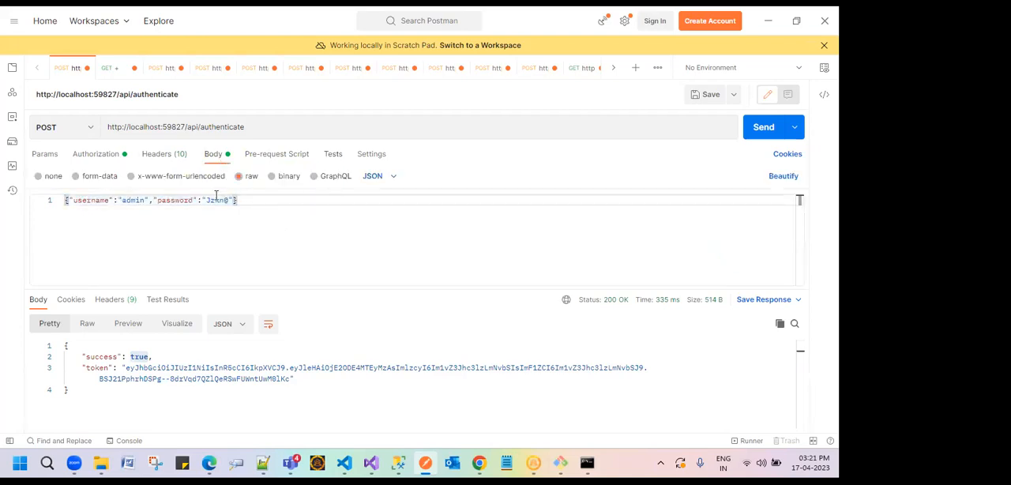
left_click(326, 155)
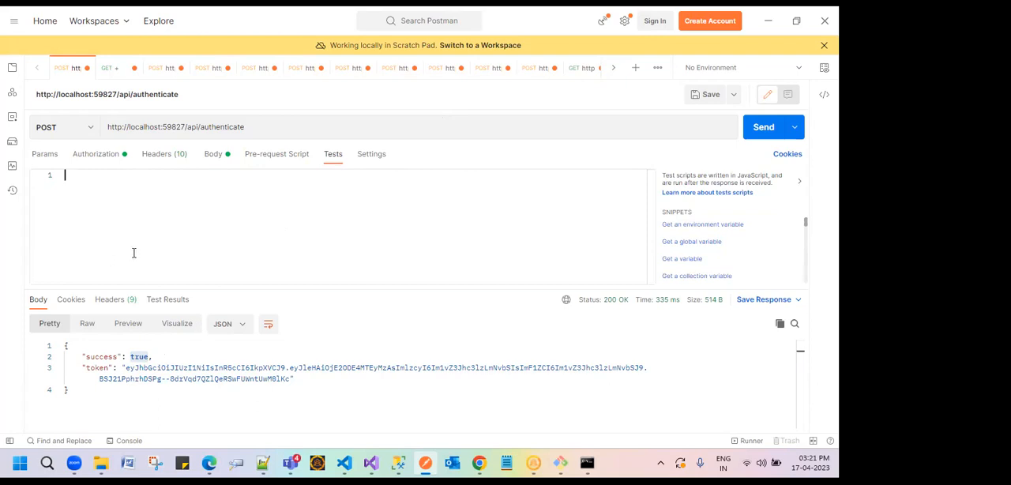
left_click_drag(79, 357, 301, 385)
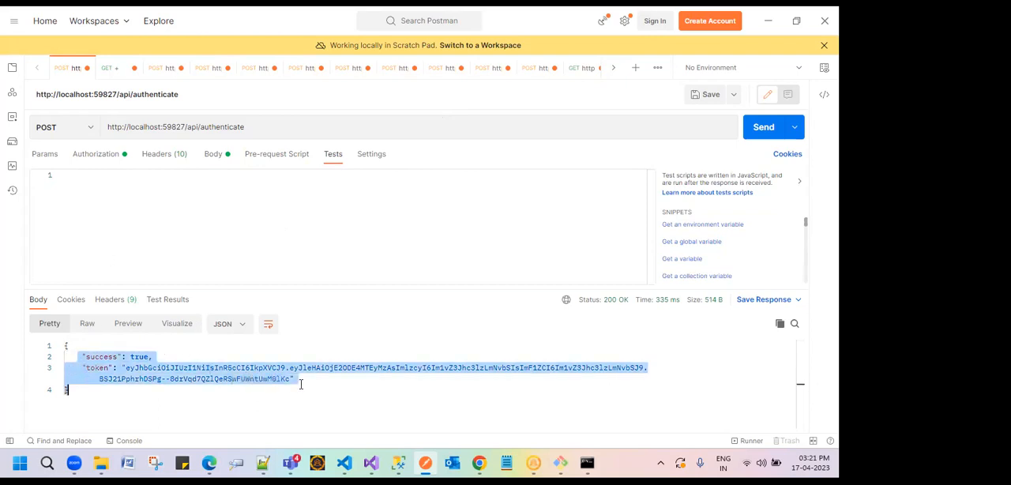
left_click(280, 160)
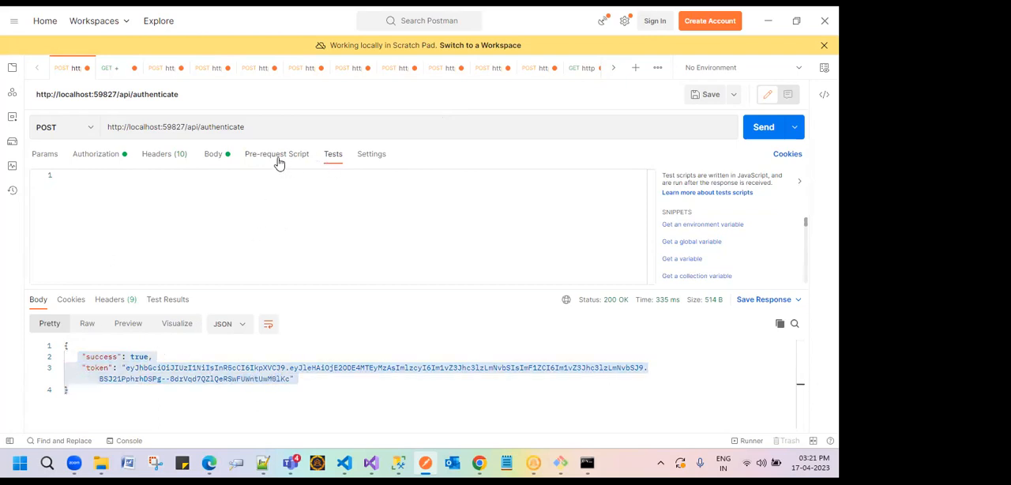
left_click(331, 163)
Step: Check the authenticate request's query parameters and highlight its entire raw JSON body
left_click(44, 157)
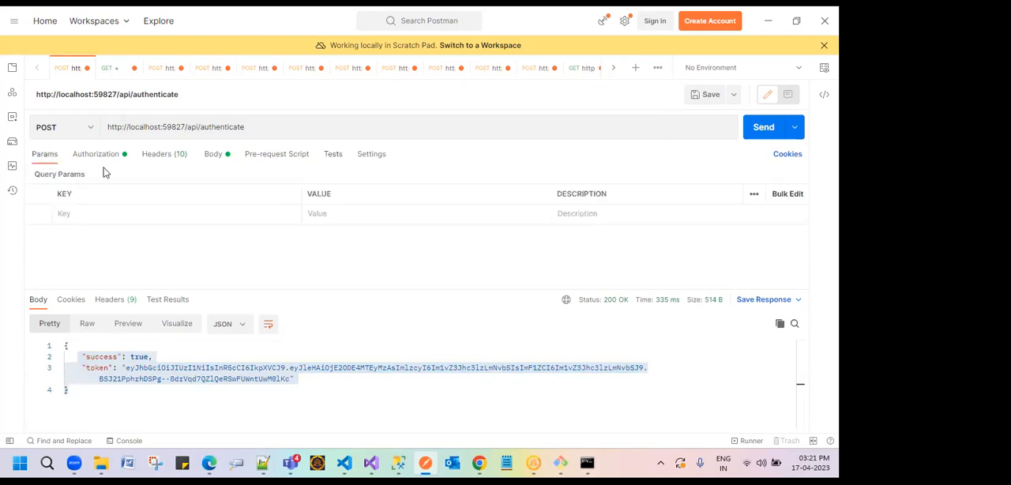
left_click(212, 154)
left_click_drag(259, 201, 66, 200)
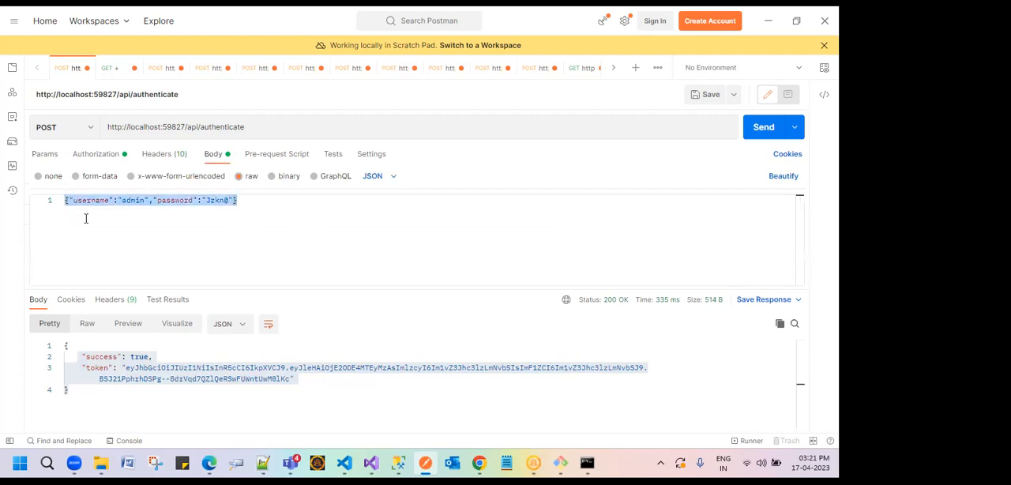
Step: Look through the other open requests and bring up the incidence/CUDConsequenceDetails POST request
left_click(345, 75)
left_click(387, 75)
left_click(439, 75)
left_click(482, 74)
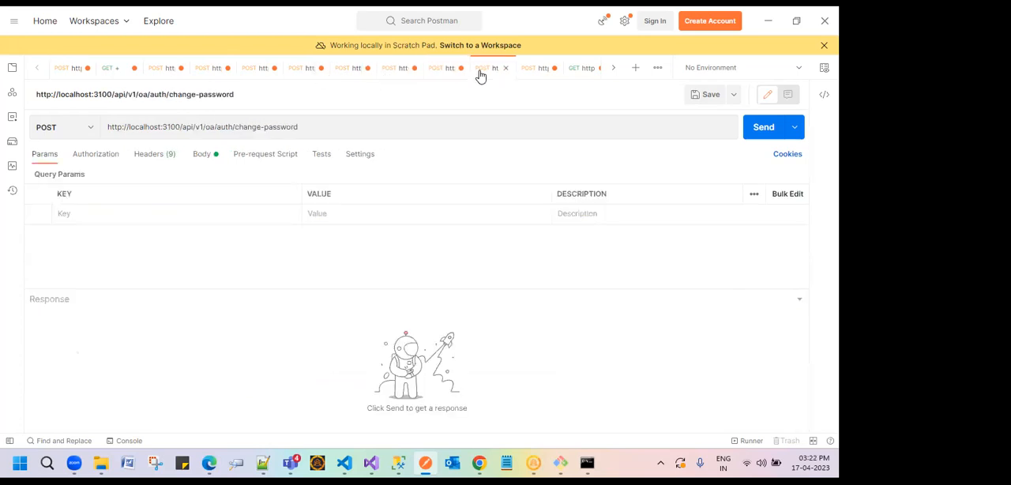
left_click(539, 74)
Step: Examine the CUDConsequenceDetails request's raw JSON body, including the opr, consequence code, description and point fields
left_click(153, 214)
left_click_drag(80, 210, 289, 271)
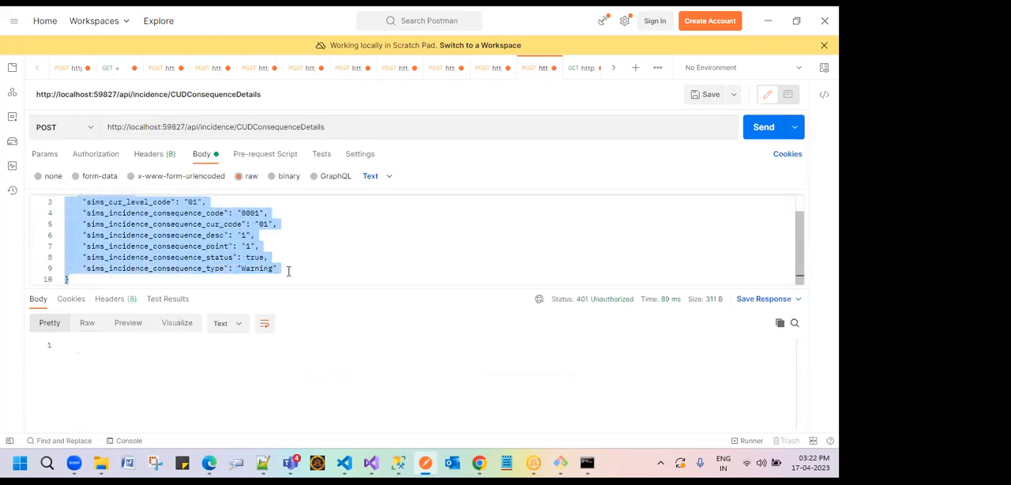
scroll(226, 253, "up", 1)
left_click(59, 245)
double_click(128, 233)
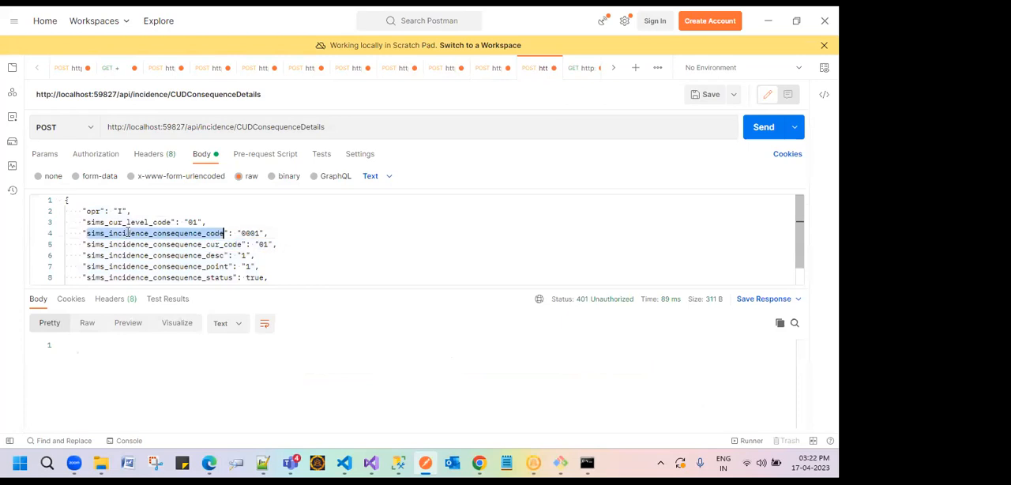
double_click(144, 255)
double_click(147, 266)
left_click(156, 233)
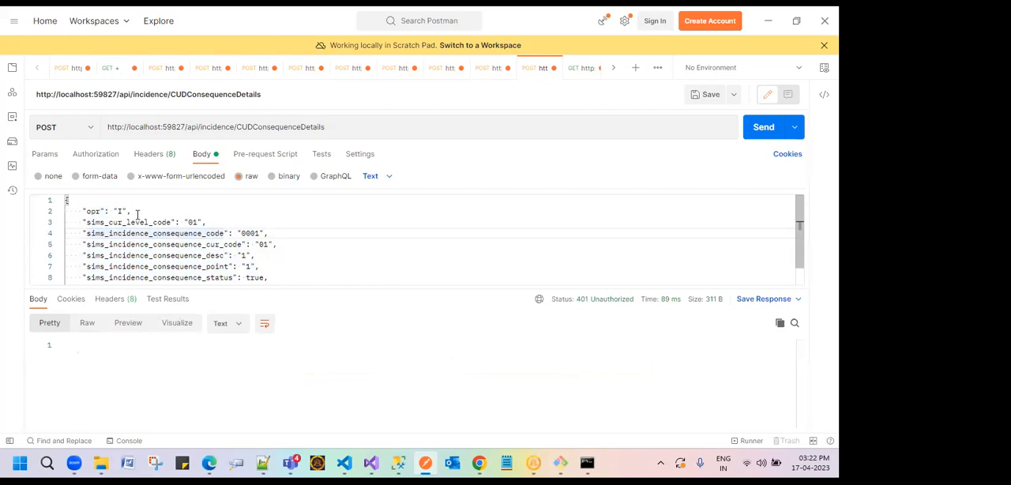
double_click(92, 210)
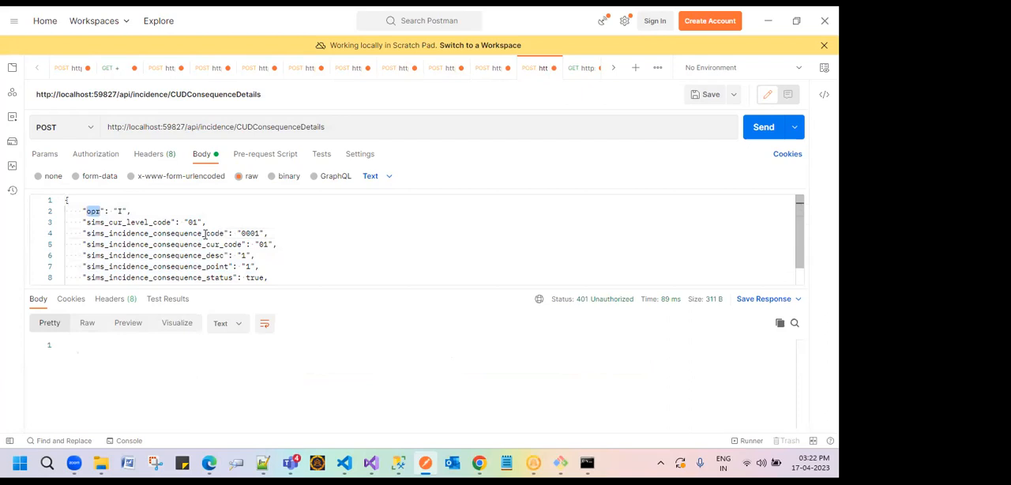
left_click(112, 222)
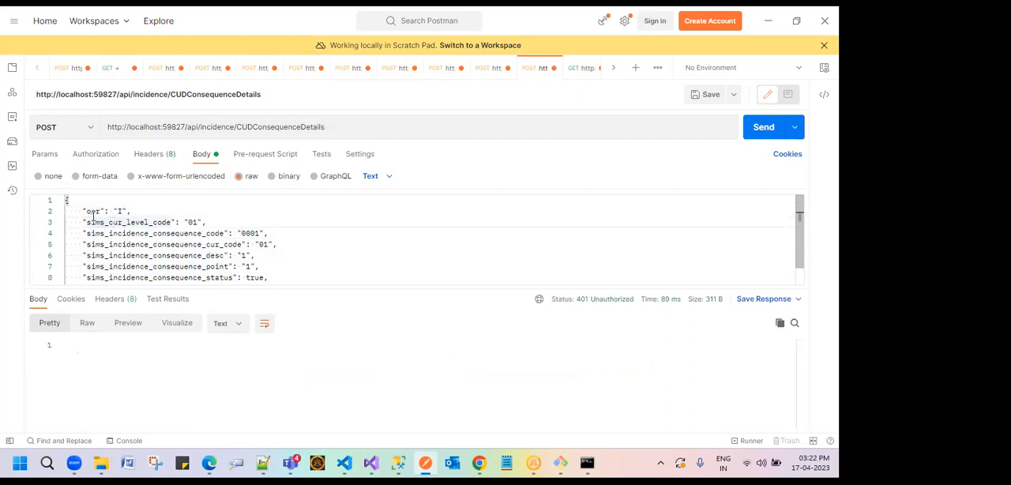
Step: Highlight the CUDConsequenceDetails request's URL and the opr entry in its body, and view the remaining body fields
triple_click(292, 129)
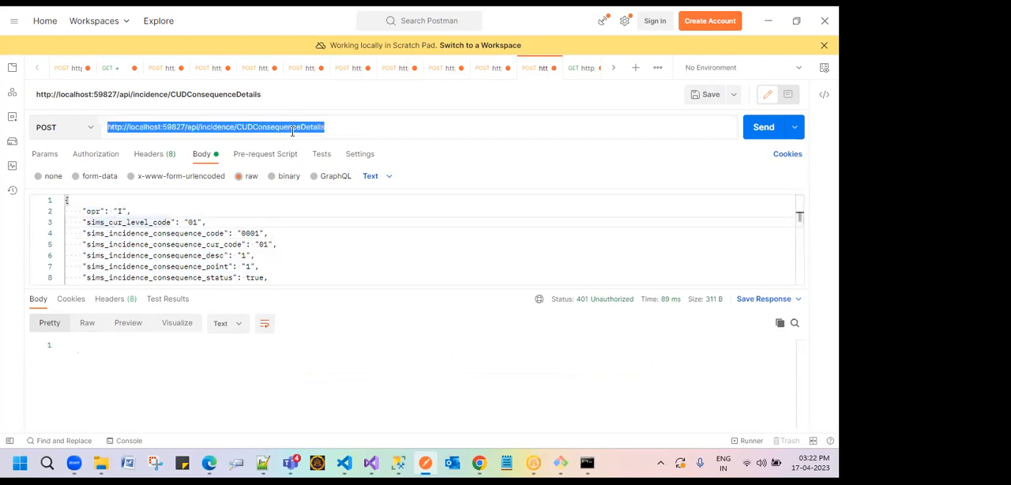
left_click_drag(72, 213, 131, 212)
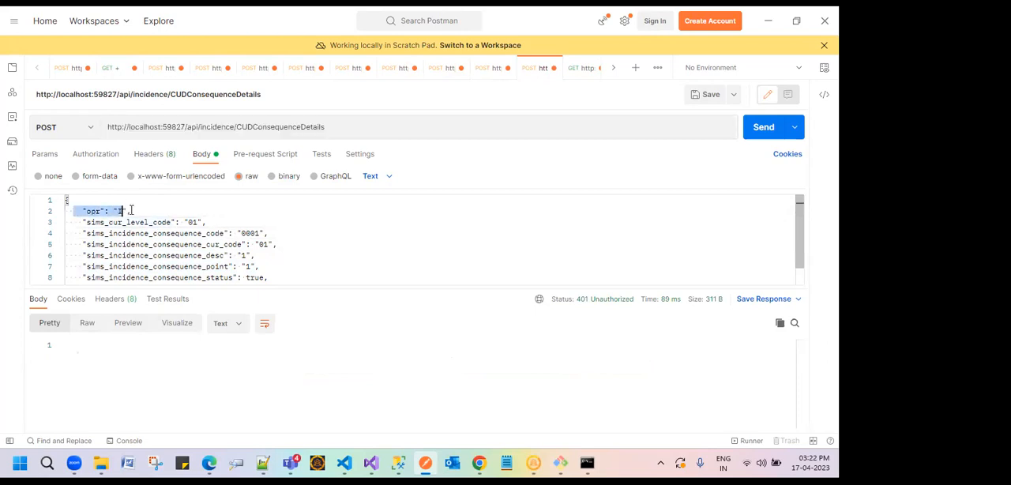
scroll(280, 281, "down", 1)
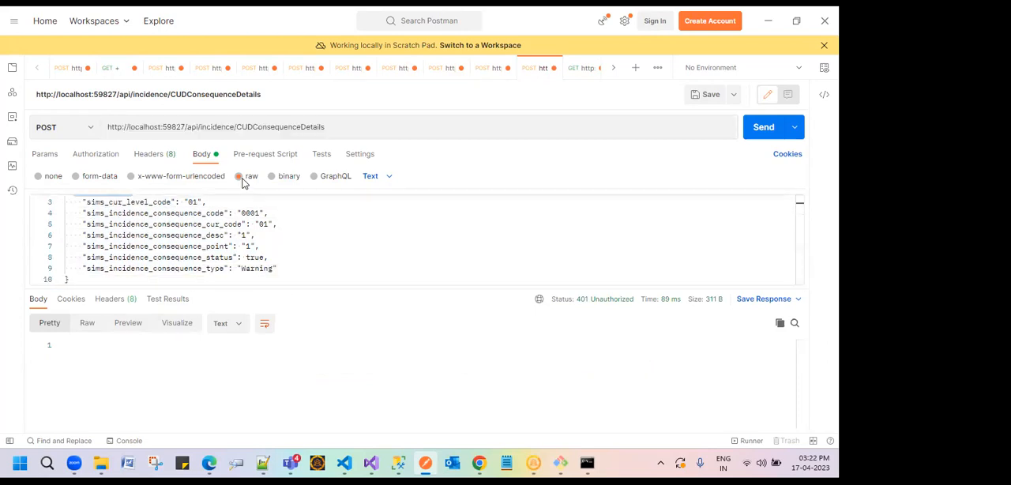
Step: Compare the CUDConsequenceDetails request's query parameters and URL with its raw body, ending on the query parameters
left_click(52, 155)
left_click(74, 212)
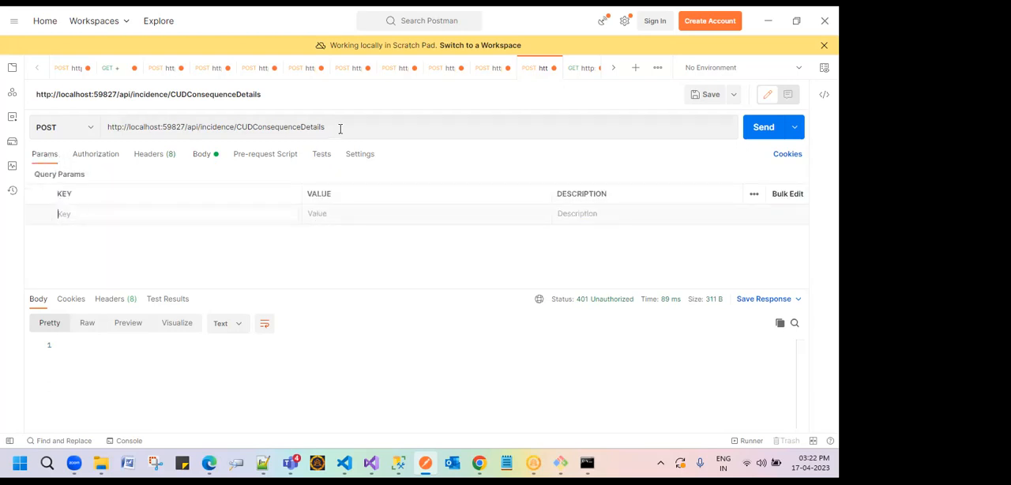
left_click_drag(323, 127, 106, 136)
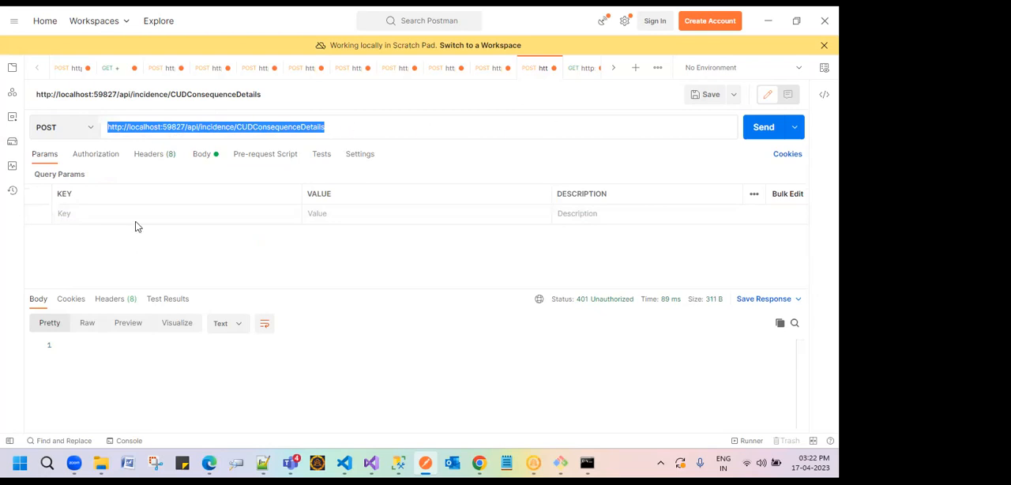
left_click(146, 285)
left_click(205, 158)
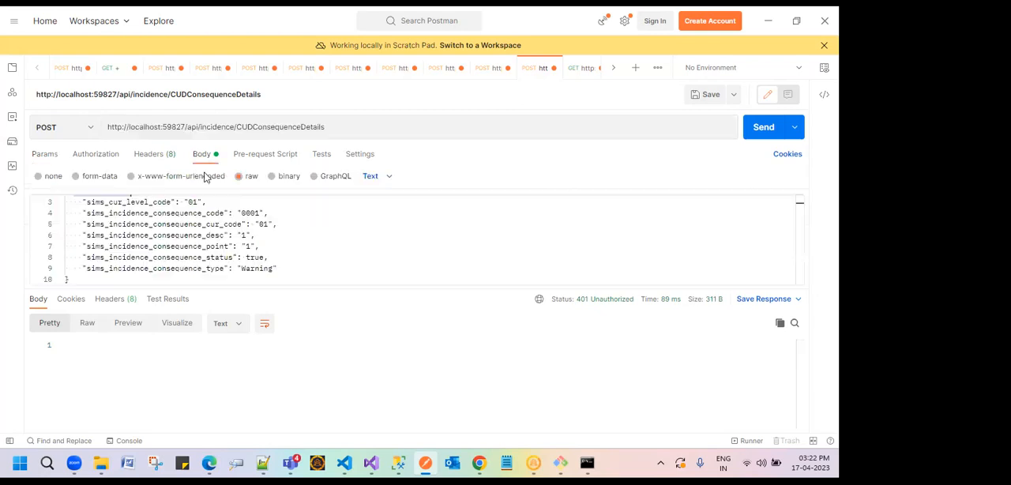
left_click(45, 153)
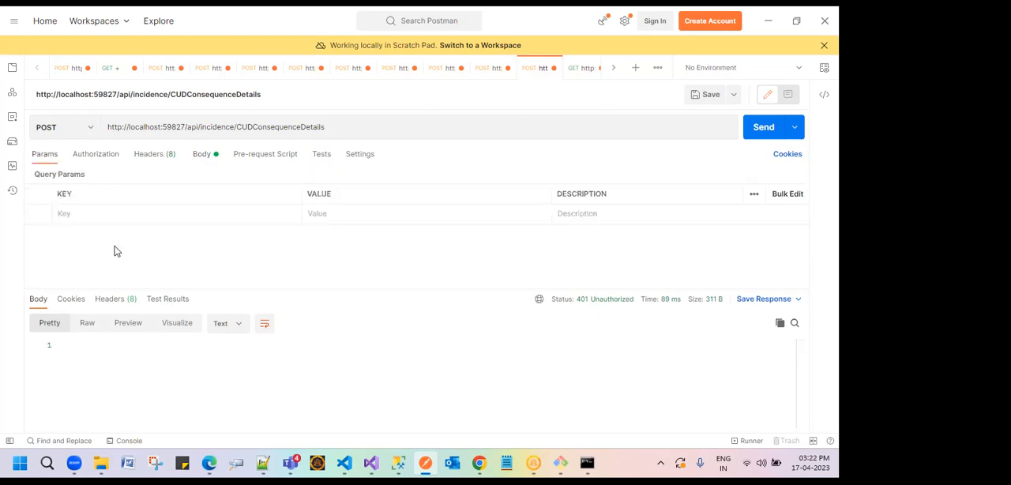
Step: Highlight the entire raw JSON body of the CUDConsequenceDetails request, and return to its query parameters
left_click(203, 156)
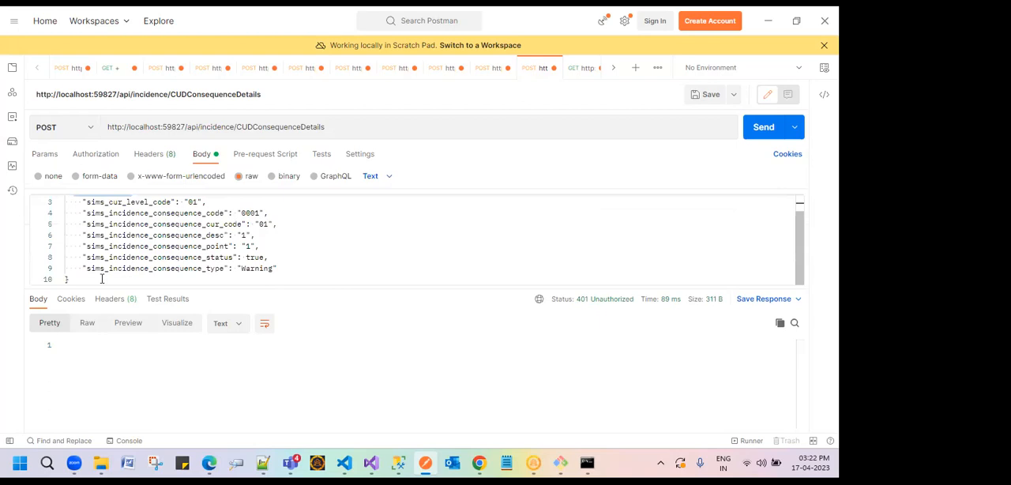
left_click_drag(90, 279, 66, 181)
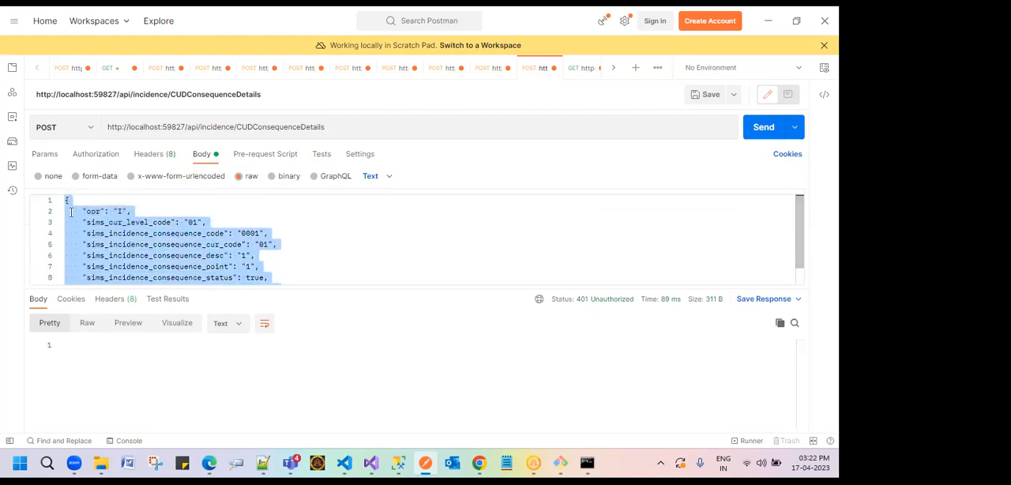
left_click(52, 157)
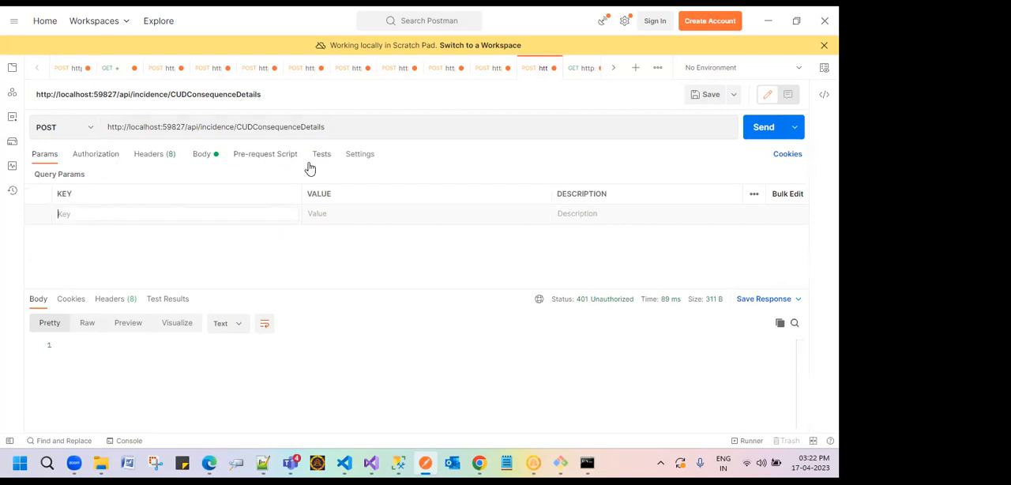
Step: Highlight the success value in the authenticate request's response, and the matching "success = true, token" code in AuthenticateController.cs in Visual Studio
left_click(68, 69)
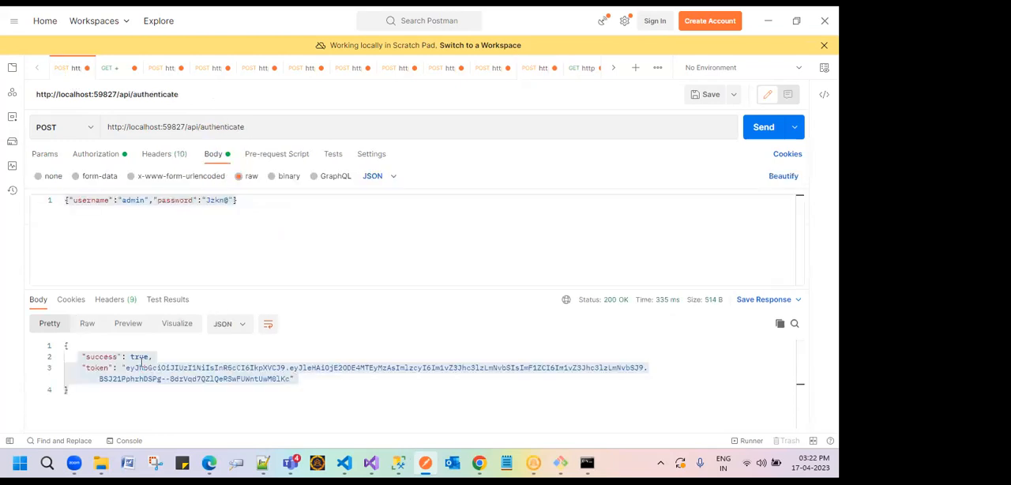
double_click(140, 356)
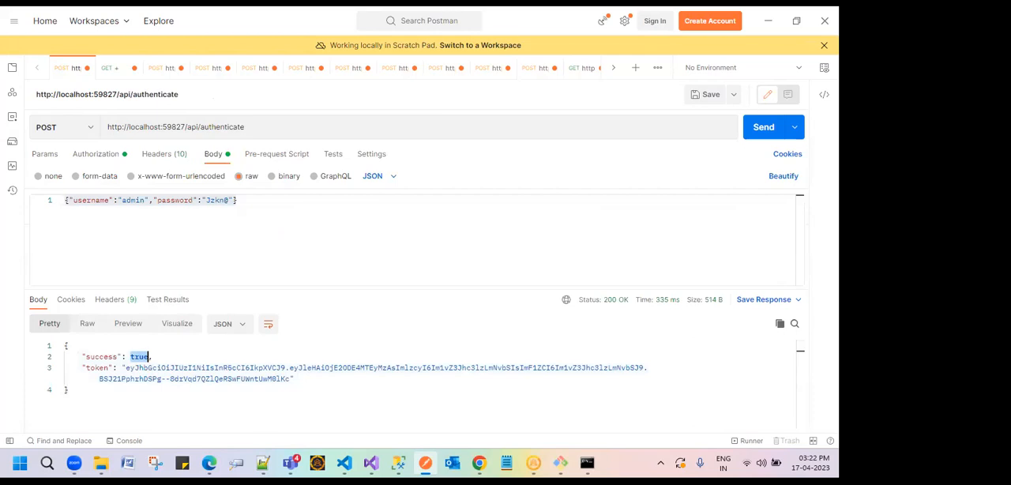
mouse_move(338, 454)
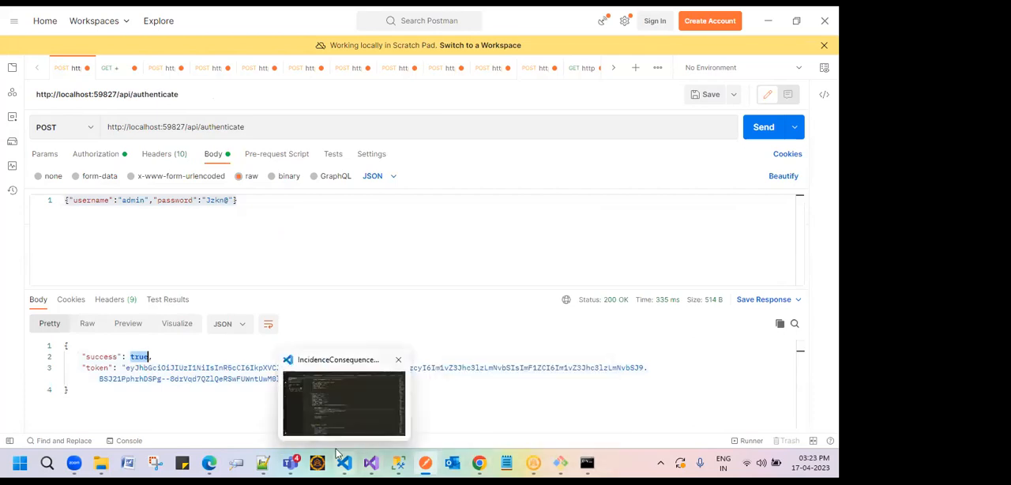
mouse_move(376, 458)
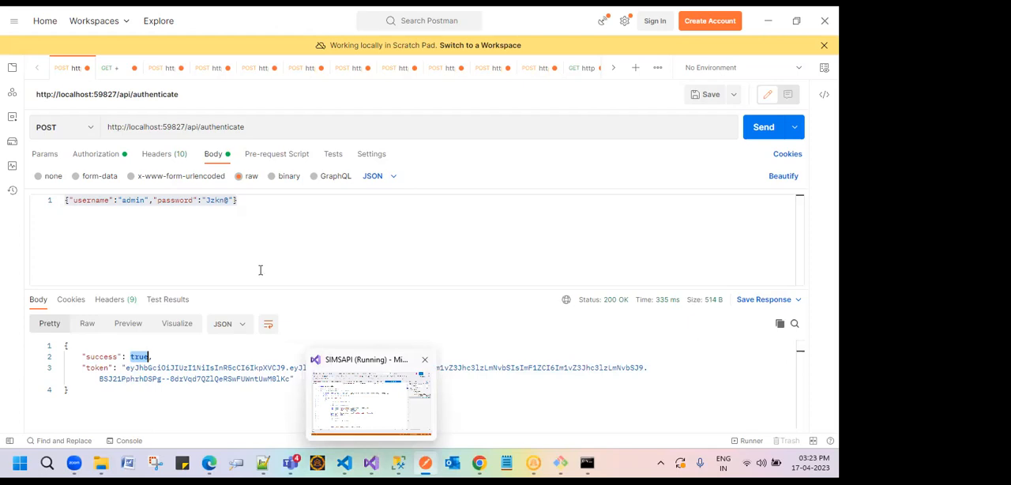
key("alt+Tab")
left_click_drag(173, 214, 254, 215)
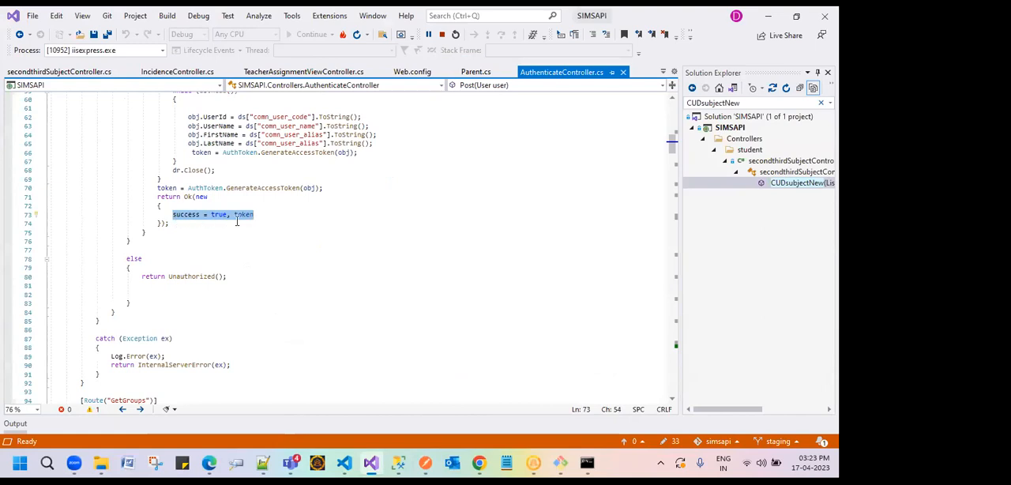
Step: Switch back to Postman and highlight the password value in the authenticate request's JSON body
mouse_move(479, 455)
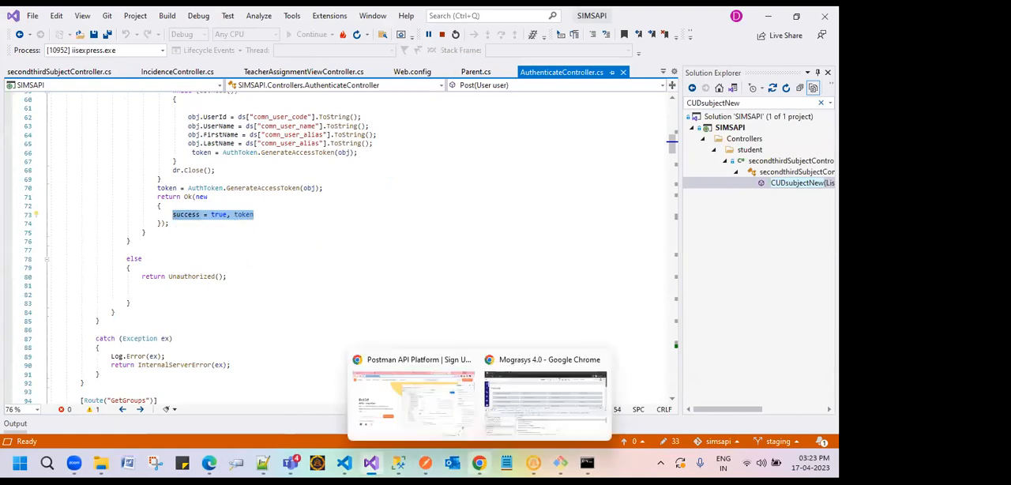
left_click(423, 459)
left_click(131, 357)
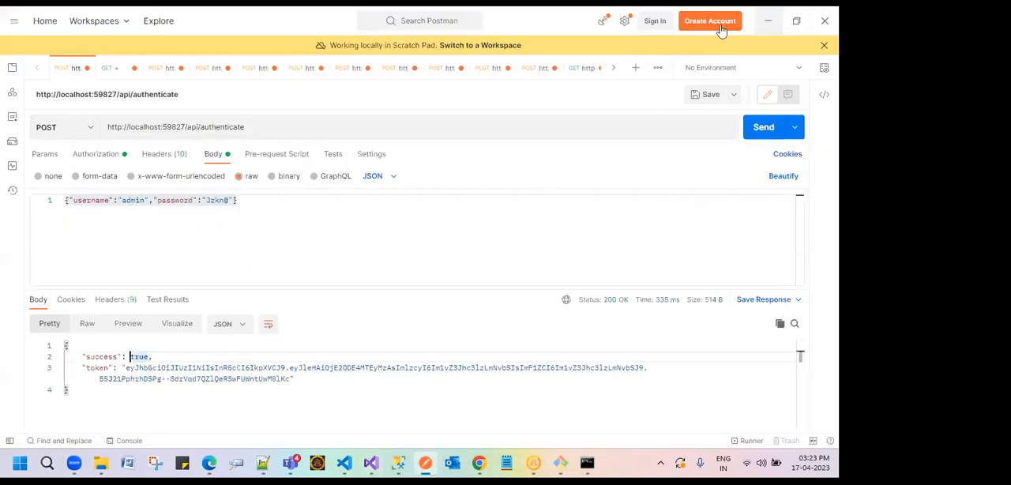
left_click(118, 75)
left_click(62, 69)
double_click(220, 201)
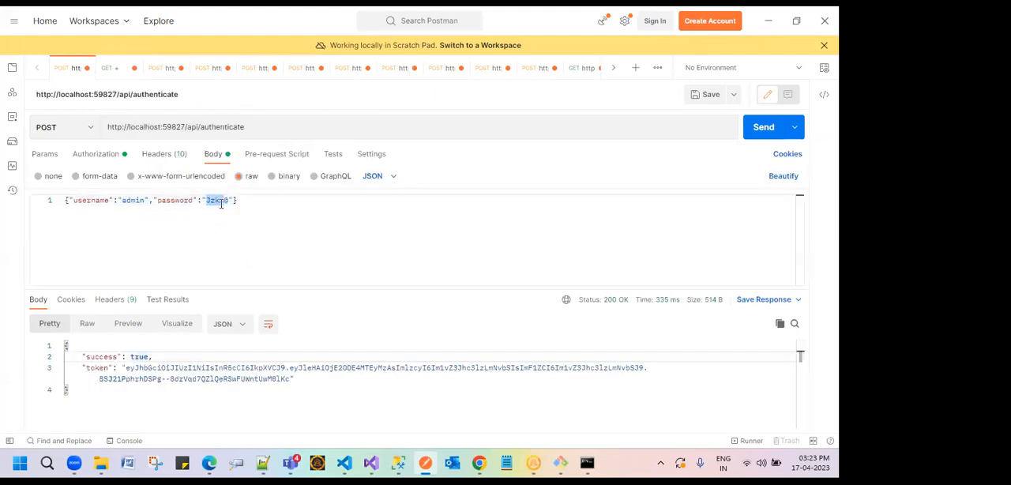
key("shift+Left")
Step: Switch to Visual Studio and highlight the return Ok block that holds success and token in AuthenticateController.cs
left_click(771, 12)
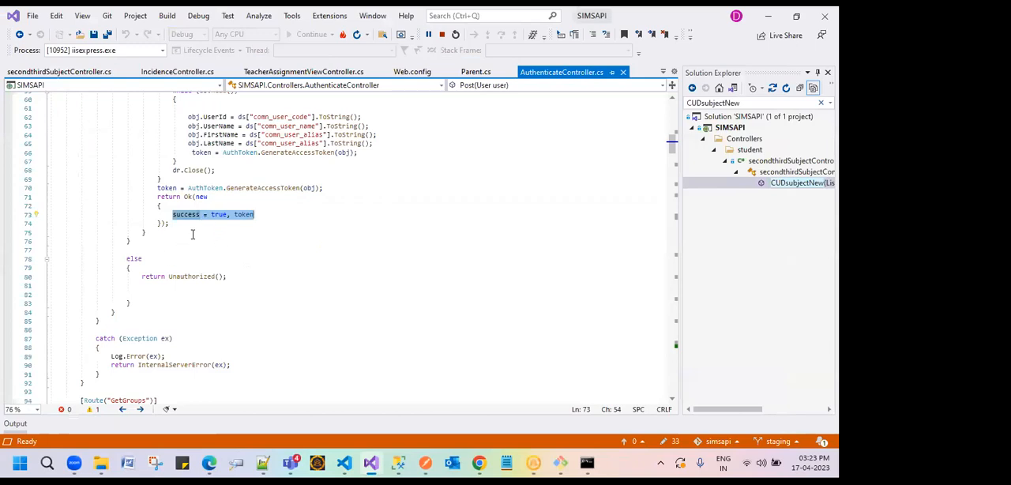
left_click_drag(158, 196, 169, 223)
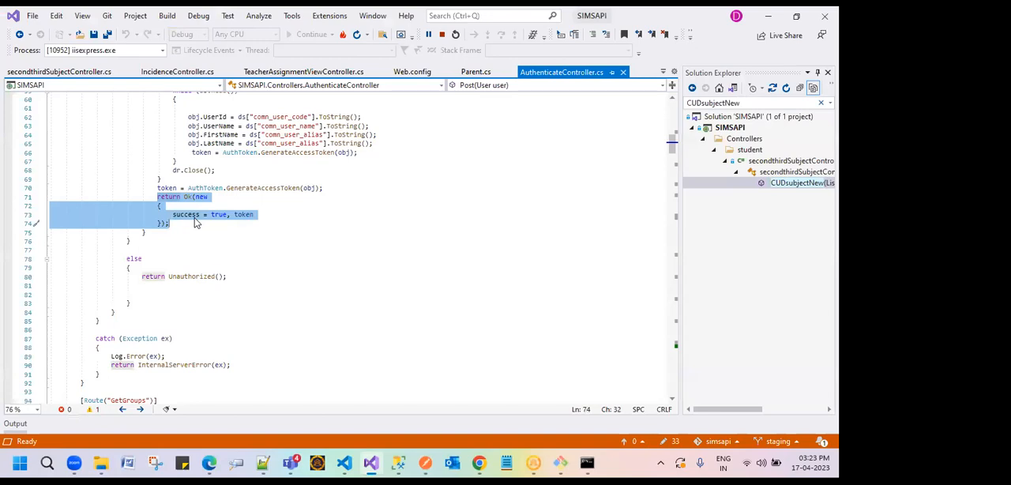
left_click(244, 209)
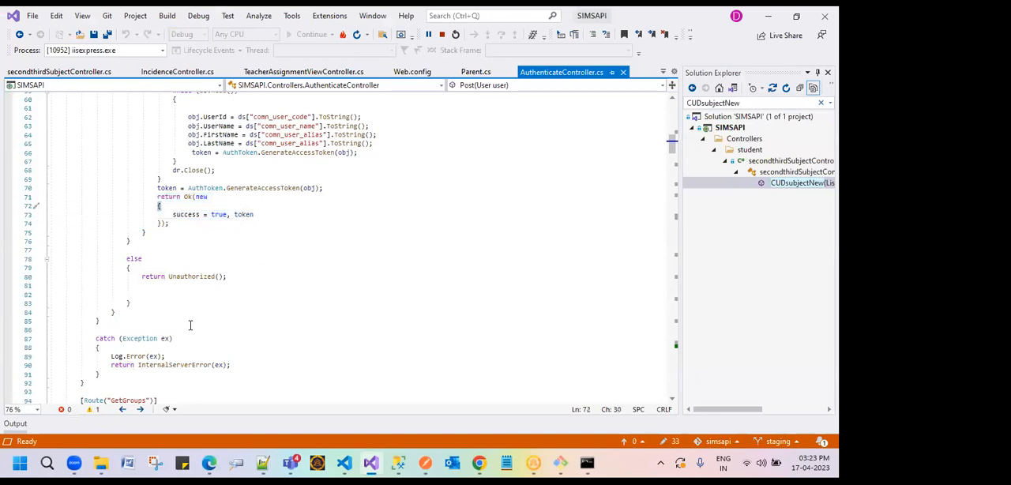
Step: Look through the controller files to IncidenceController.cs and highlight HttpStatusCode.OK in the final return of getConsequenceByIndex
scroll(189, 322, "down", 12)
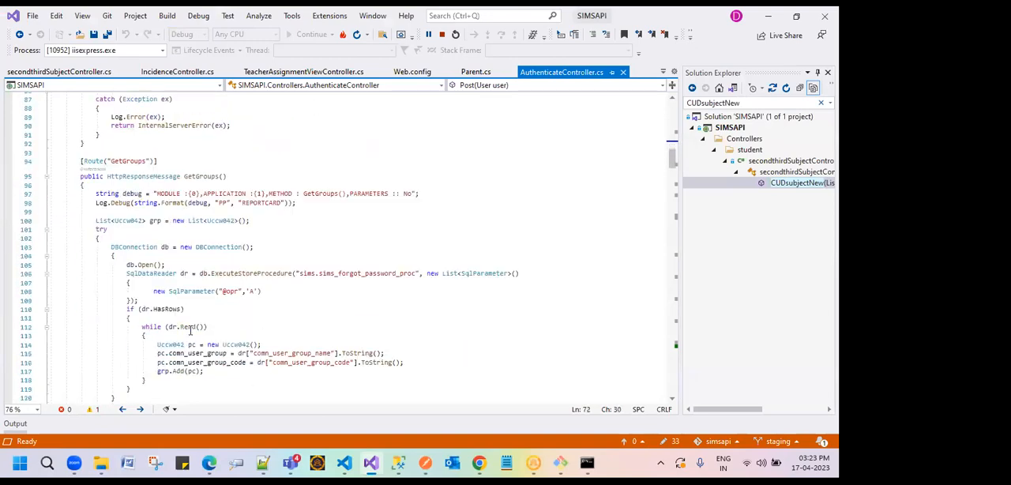
left_click(332, 72)
scroll(225, 235, "down", 8)
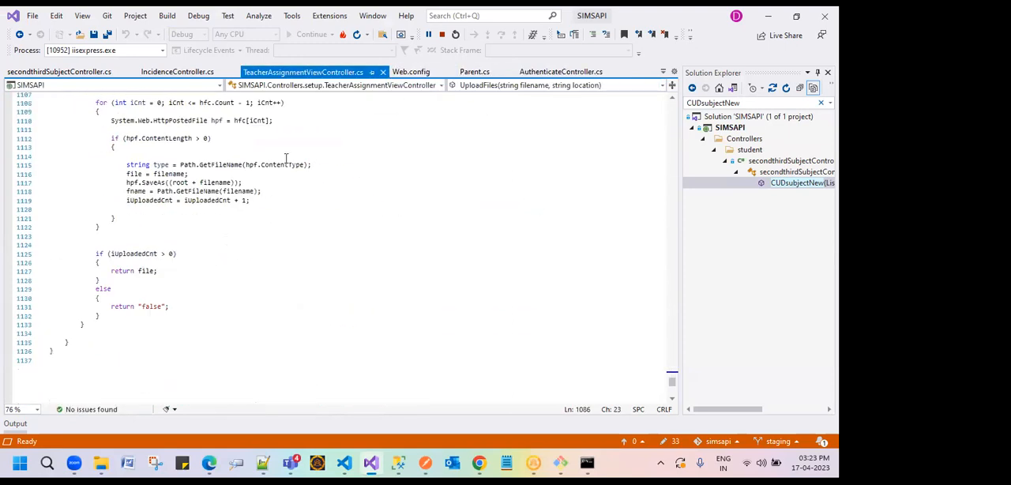
left_click(177, 72)
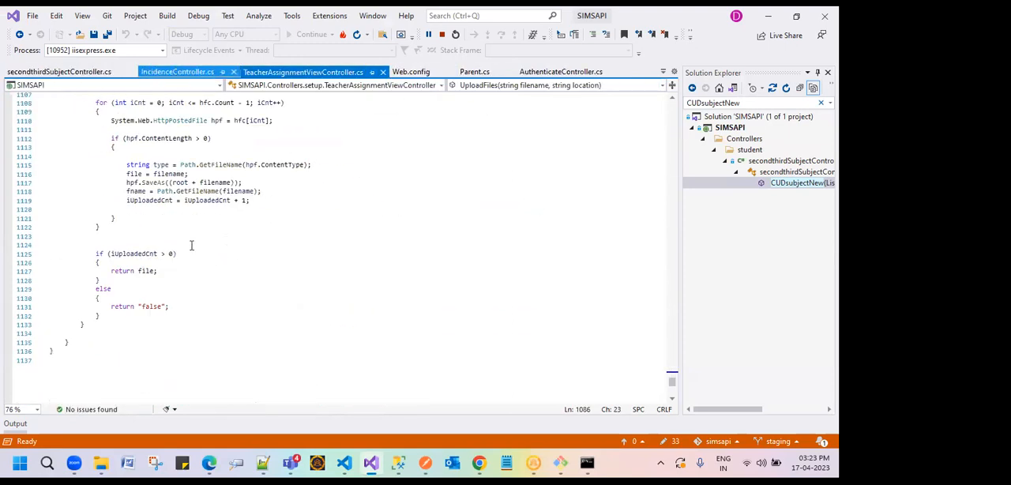
scroll(232, 280, "down", 10)
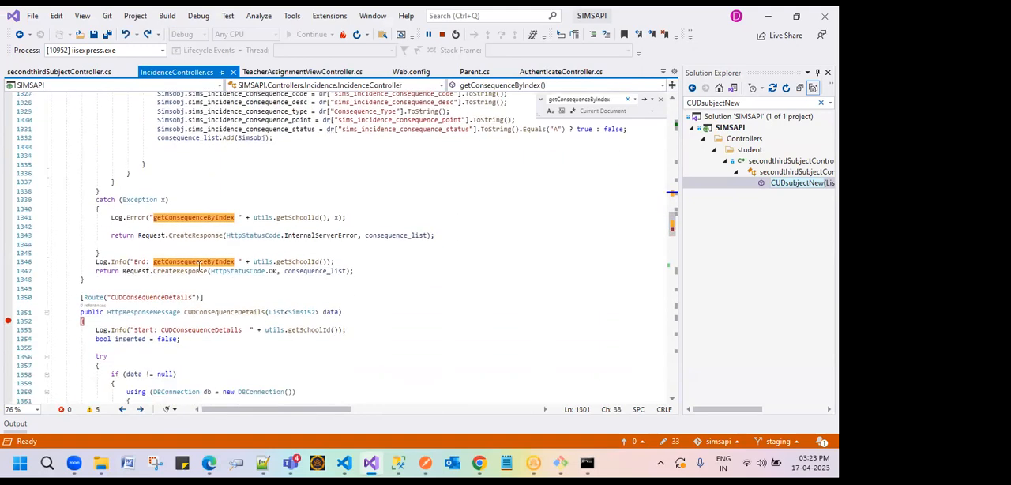
double_click(250, 271)
double_click(271, 271)
left_click_drag(210, 271, 276, 271)
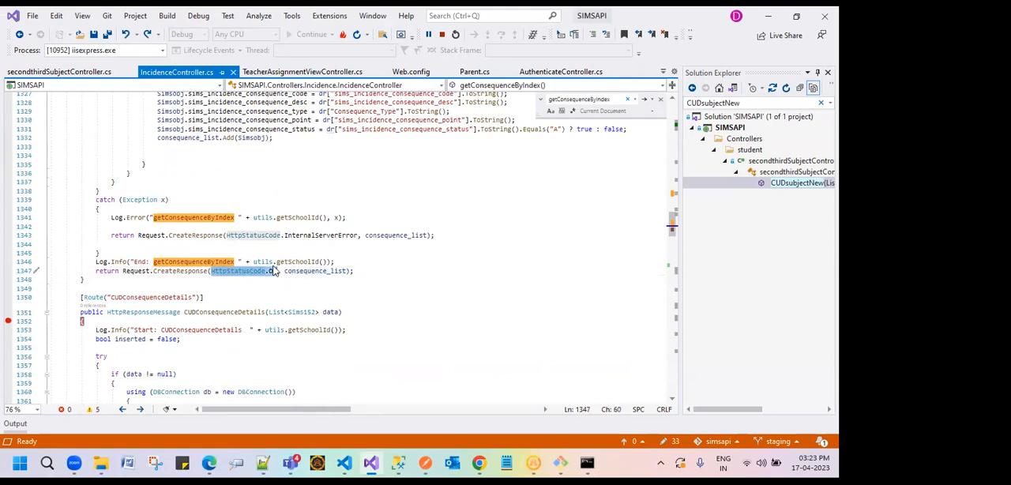
Step: Highlight HttpStatusCode.InternalServerError in the catch block of getConsequenceByIndex and view its tooltip description
left_click_drag(226, 235, 359, 234)
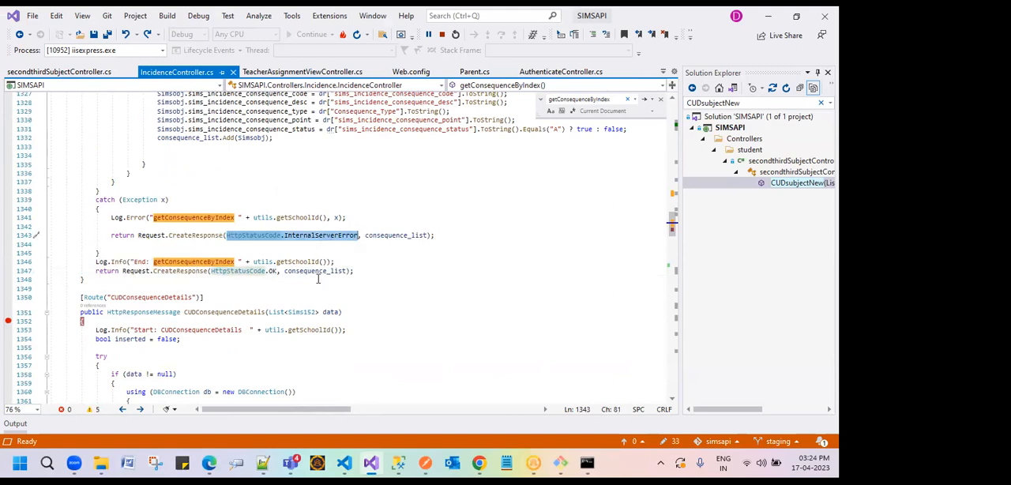
double_click(332, 240)
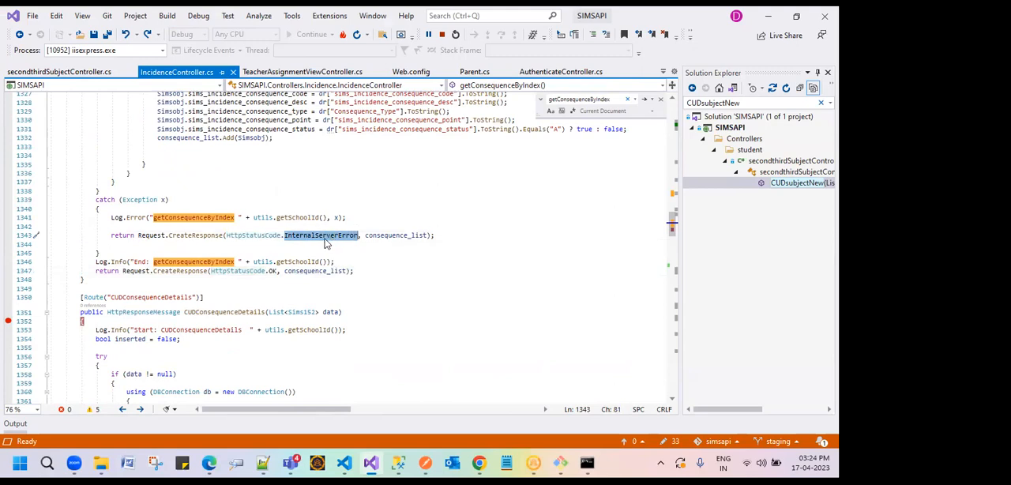
mouse_move(323, 239)
scroll(337, 160, "down", 2)
scroll(337, 160, "up", 5)
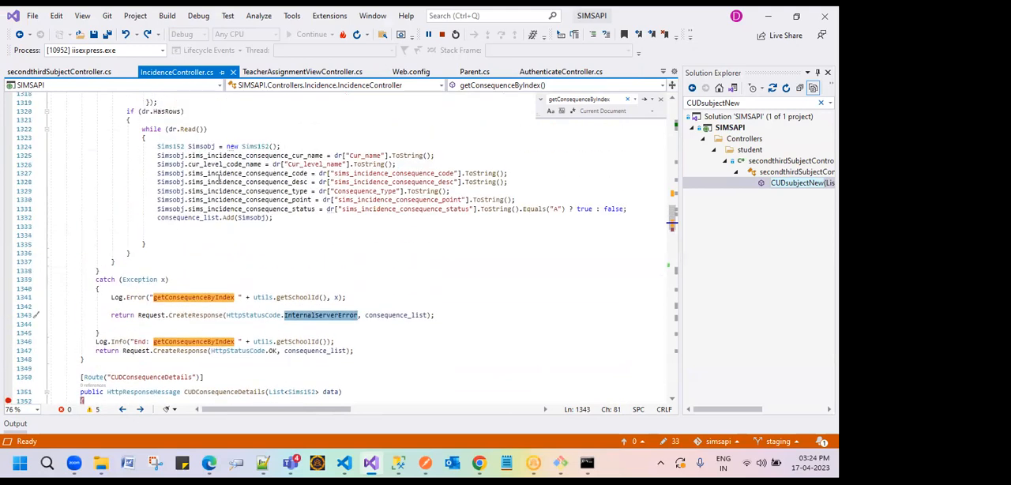
mouse_move(343, 316)
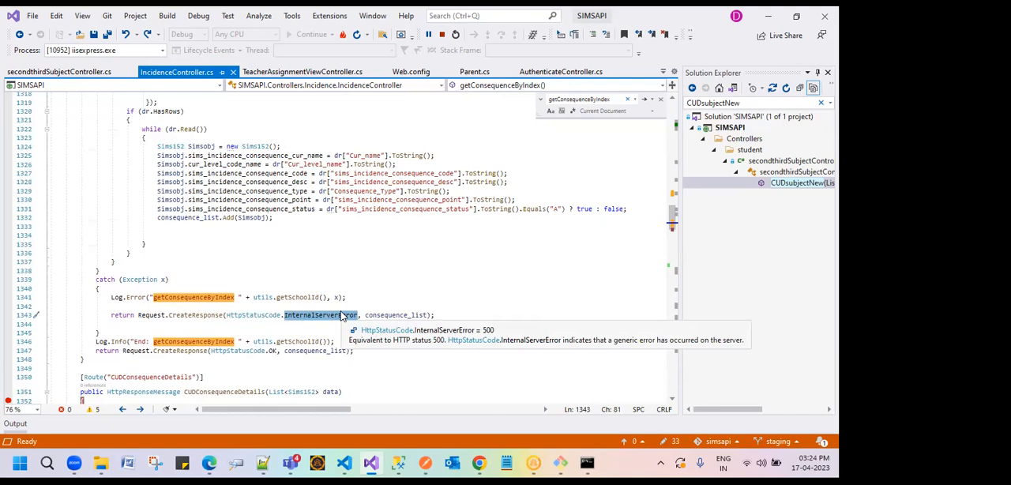
scroll(142, 305, "down", 3)
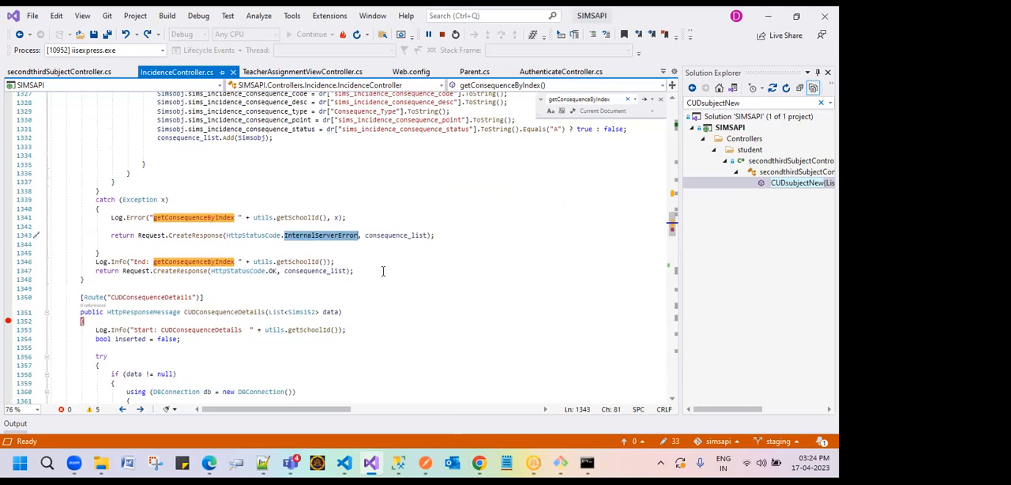
key("alt+Tab")
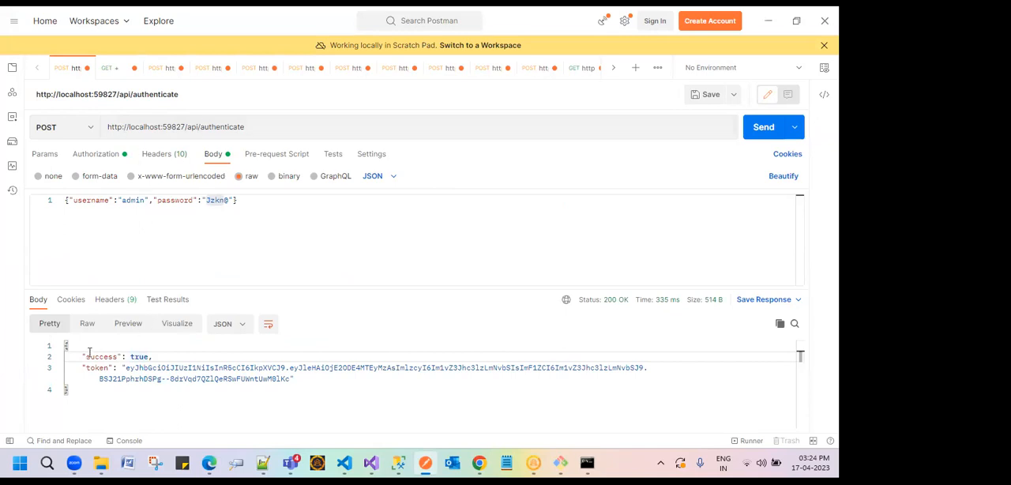
left_click(110, 70)
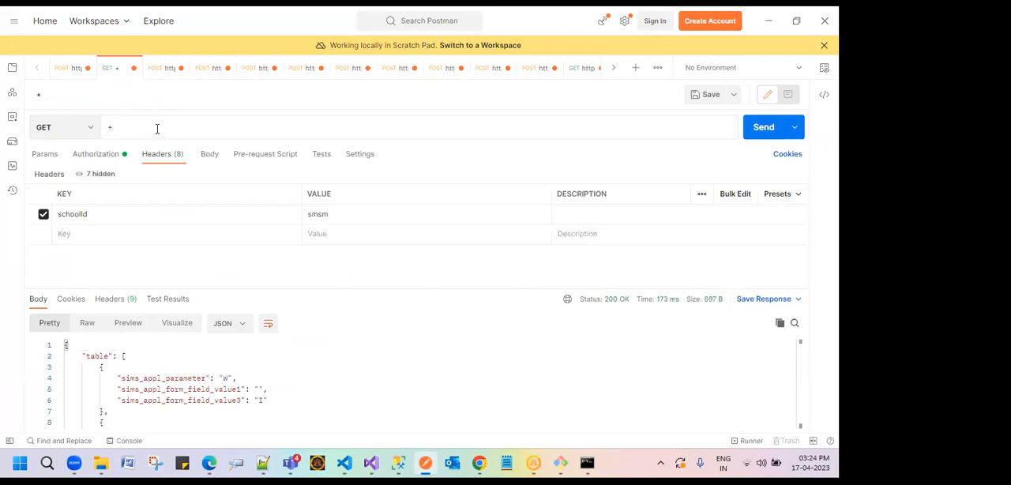
key("ctrl+a")
type("http://localhost:59827/api/common/getUrls")
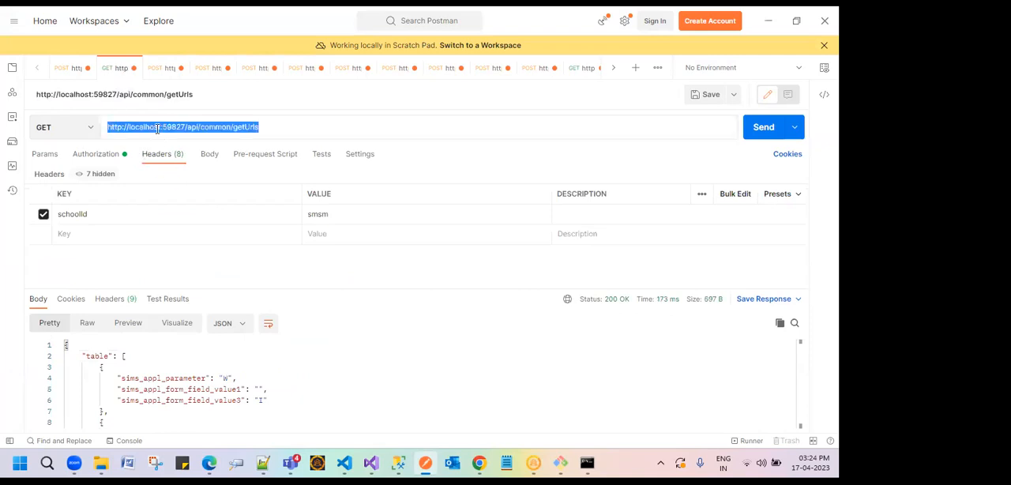
Step: Highlight the getUrls request's URL and its schoolId header value, and send the GET request
left_click(276, 127)
left_click_drag(276, 127, 106, 139)
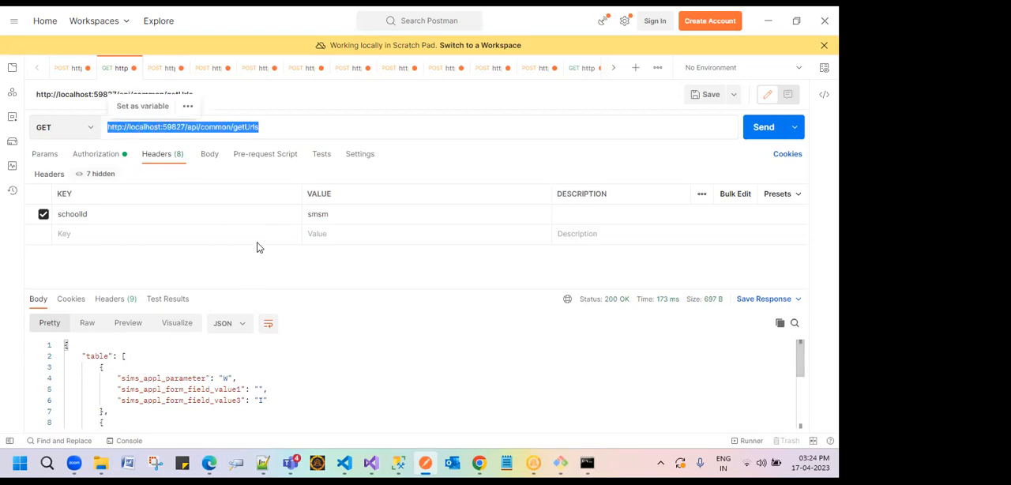
left_click(263, 127)
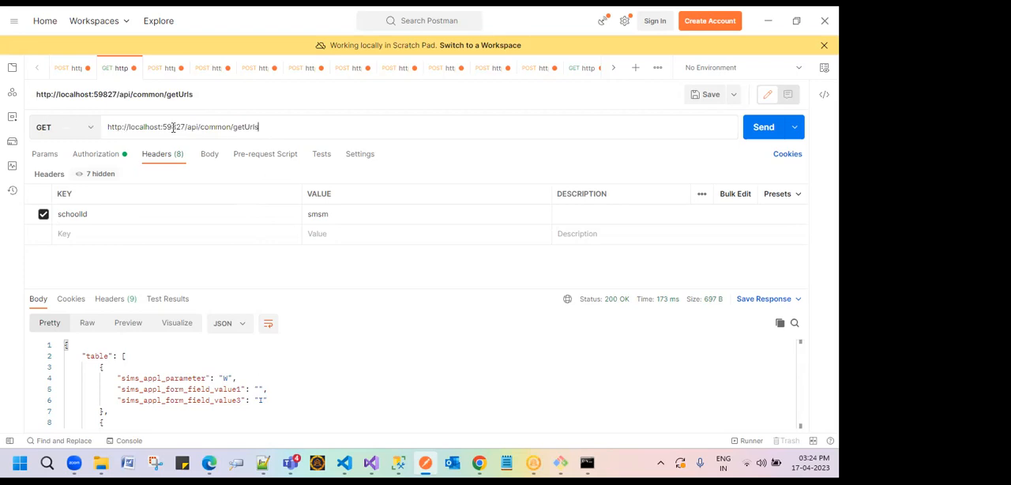
double_click(239, 127)
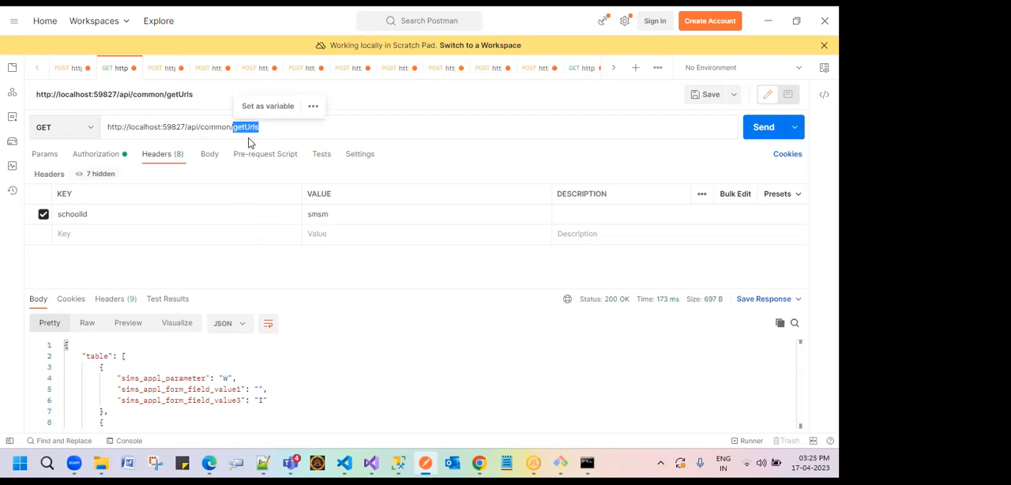
left_click_drag(310, 212, 540, 211)
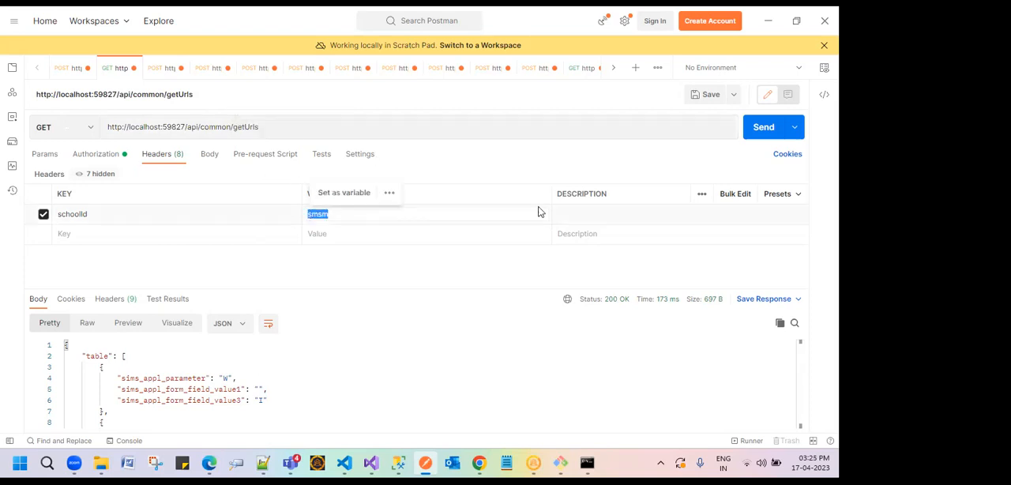
left_click(763, 130)
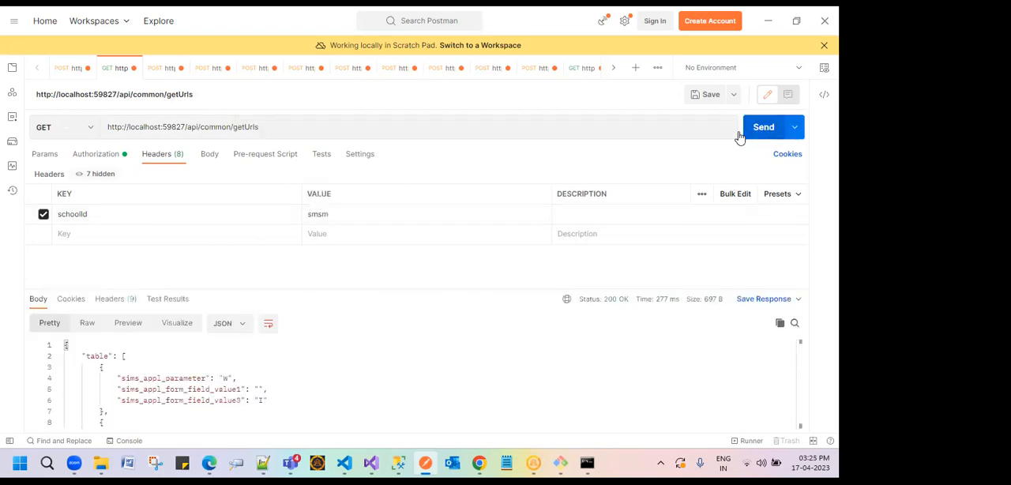
Step: Examine the getUrls JSON response, highlighting the sims_appl_parameter, sims_appl_form_field_value1 and sims_appl_form_field_value3 fields
left_click(161, 380)
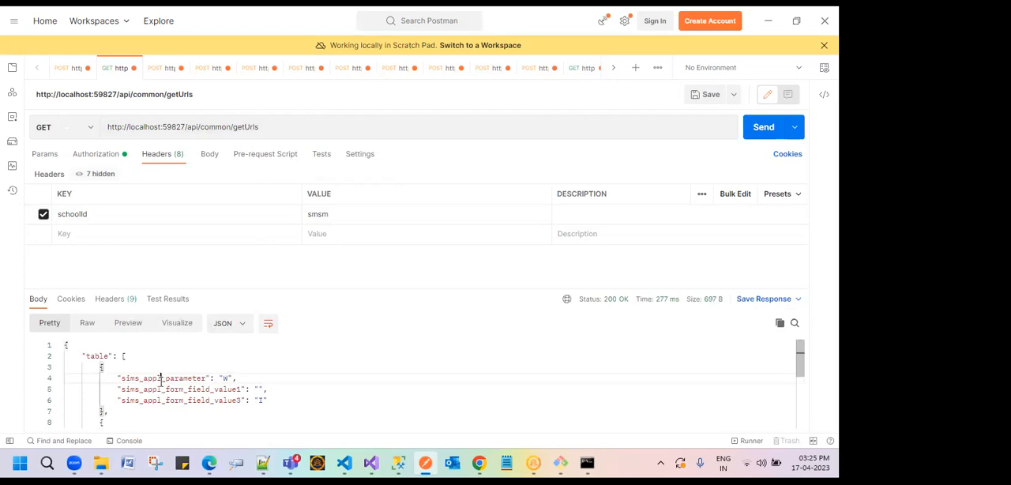
double_click(160, 380)
double_click(218, 390)
double_click(212, 401)
scroll(213, 399, "down", 3)
scroll(218, 398, "down", 1)
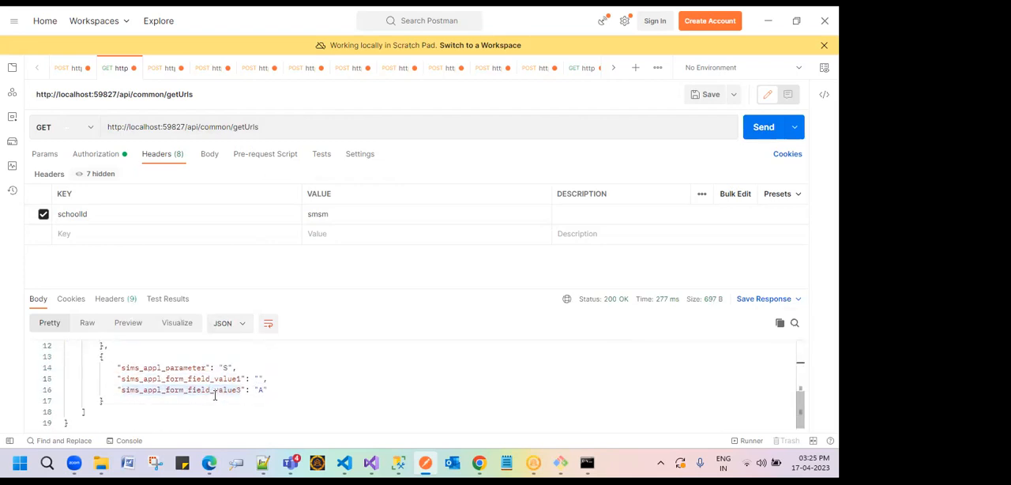
scroll(214, 396, "up", 4)
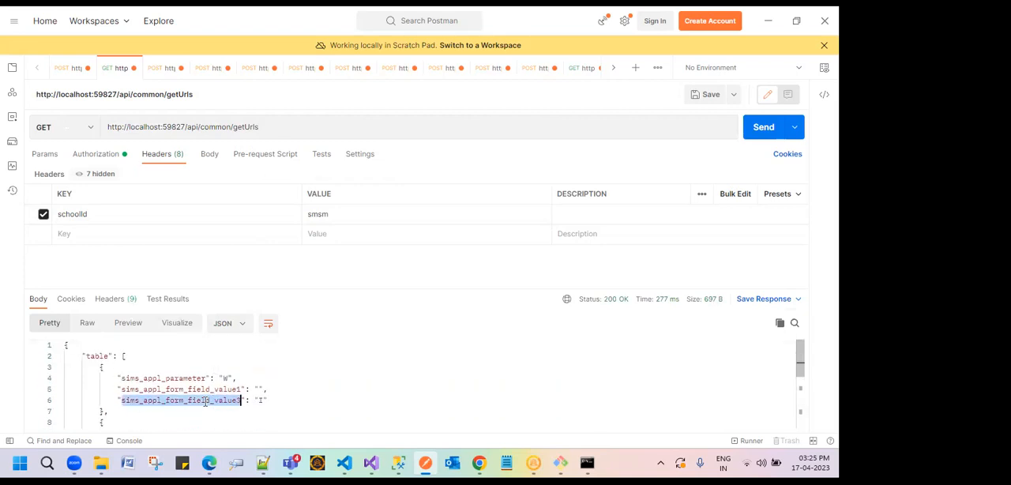
Step: Look through the getUrls response and compare it with the authenticate and uploadDocumentIHS requests
scroll(207, 402, "down", 4)
scroll(304, 399, "up", 4)
left_click(69, 68)
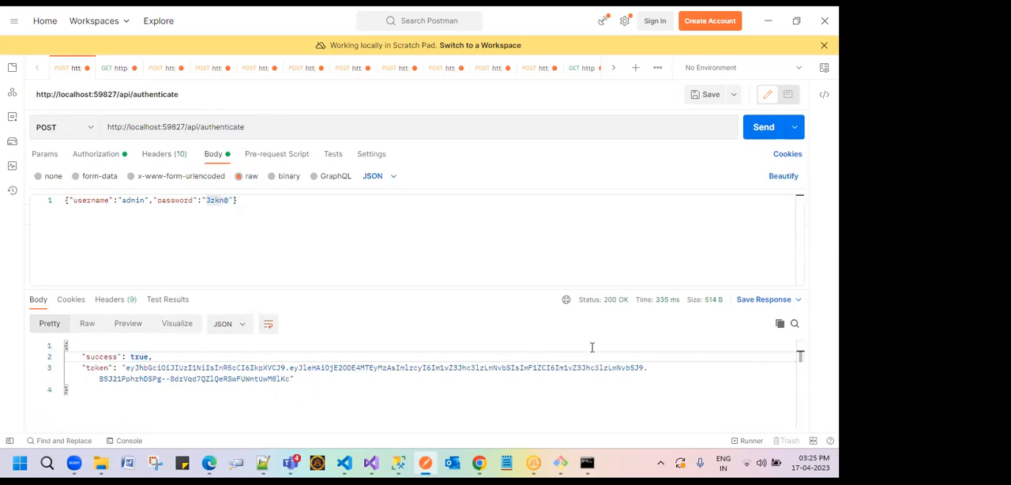
left_click(110, 69)
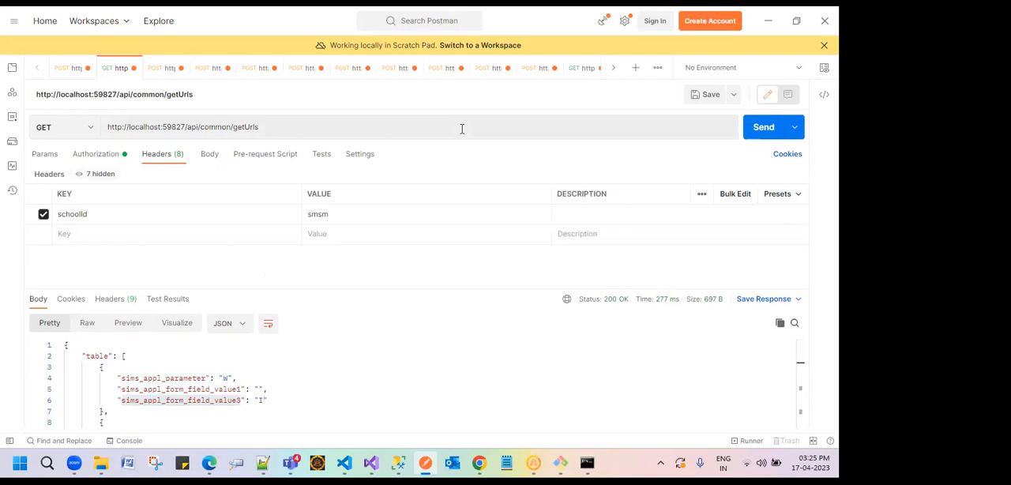
left_click(158, 69)
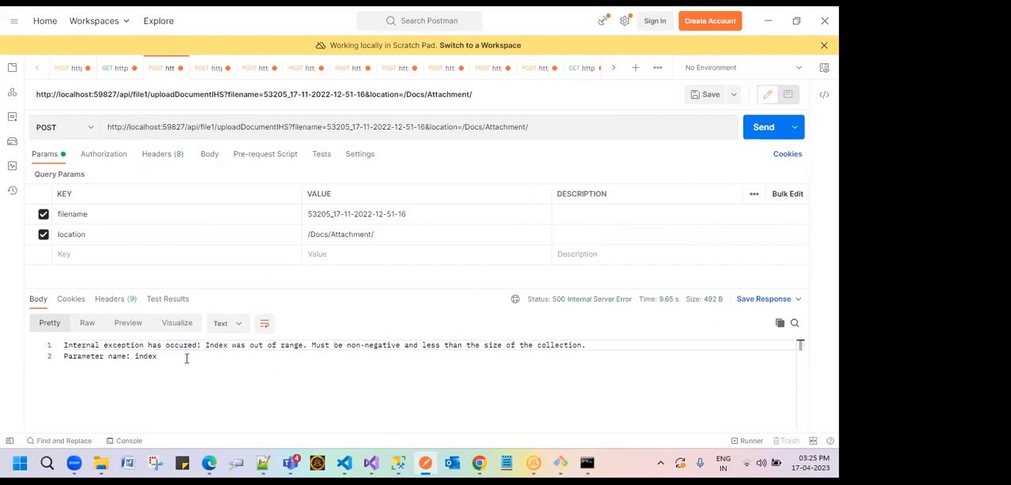
Step: View the getUrls request's body settings and the getIncidenceDetails request's query parameters
left_click(116, 69)
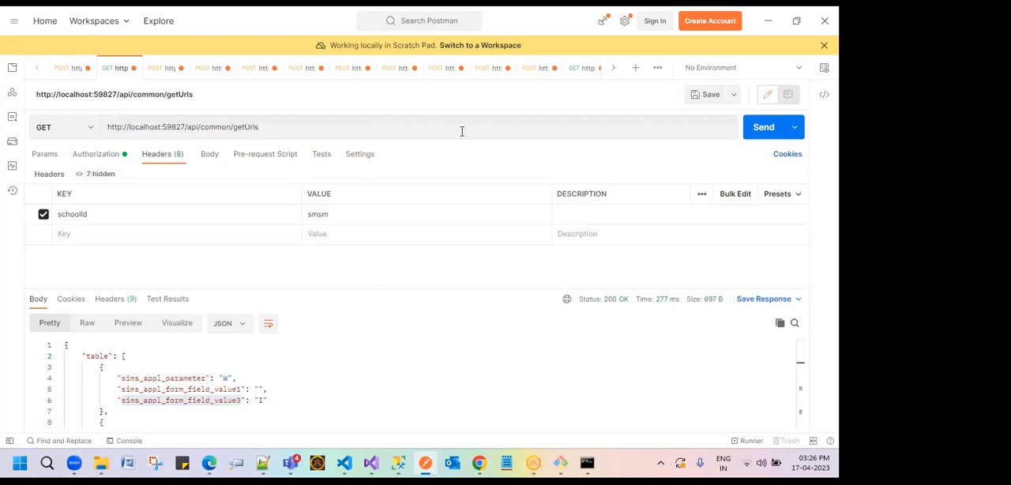
left_click(213, 158)
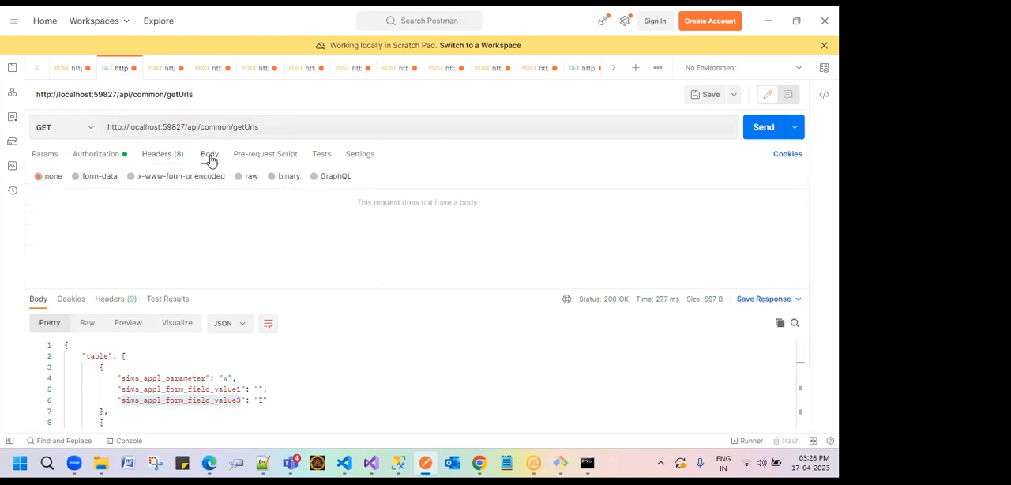
left_click(577, 68)
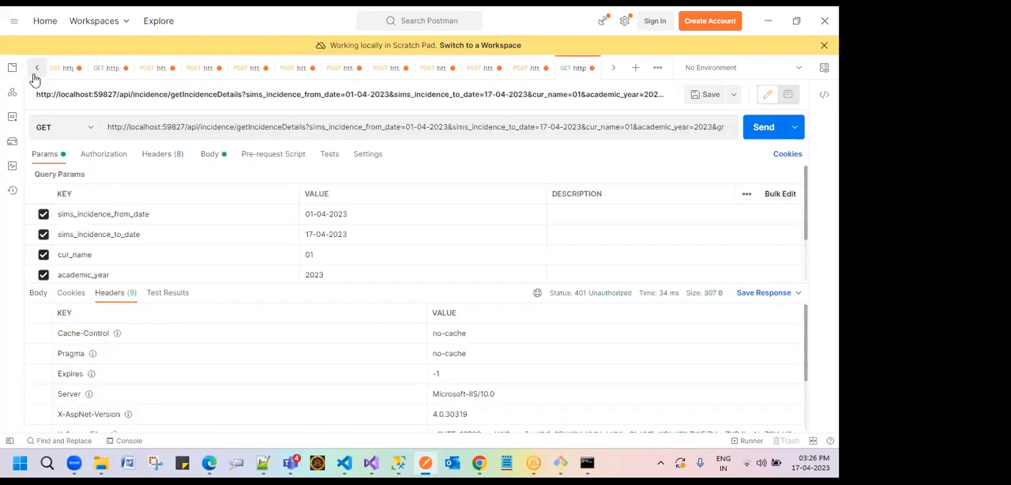
Step: Highlight the username and password keys and their values in the authenticate request's JSON body
left_click(63, 69)
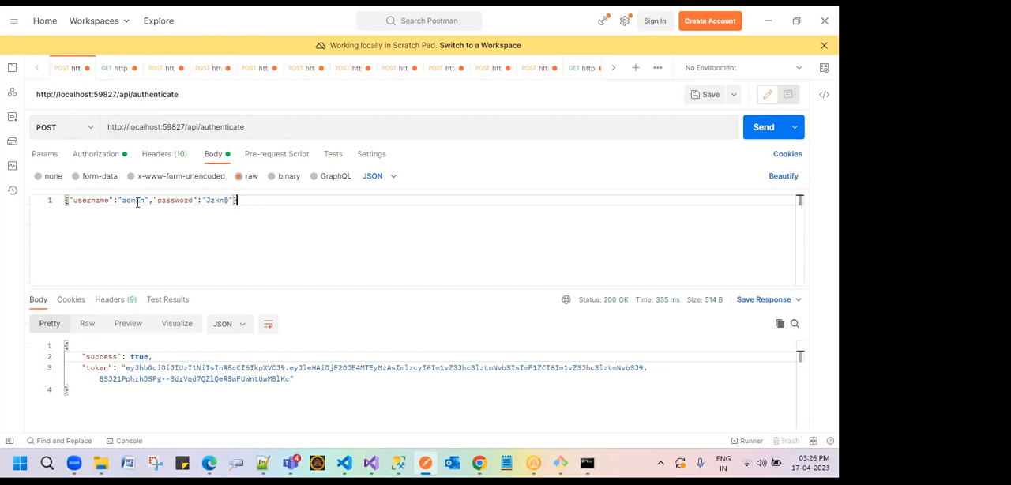
double_click(96, 201)
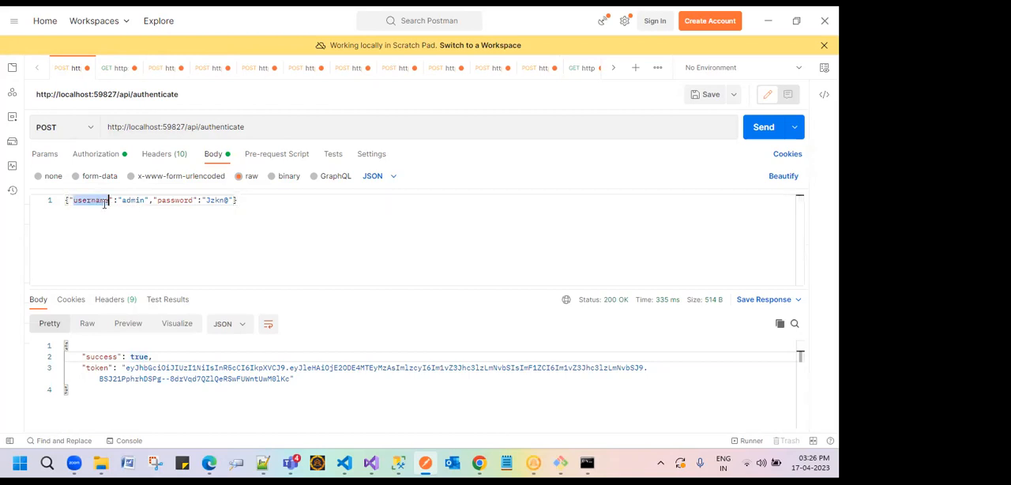
double_click(134, 200)
double_click(175, 201)
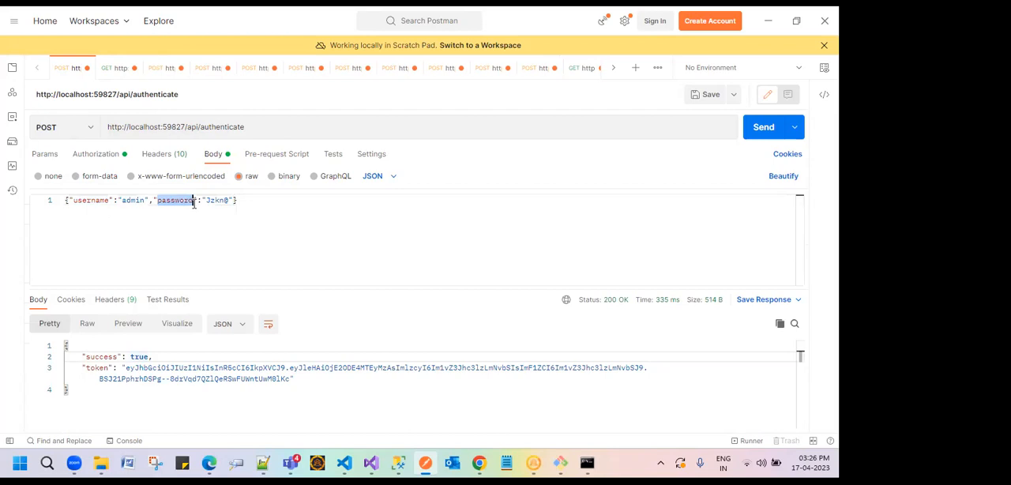
double_click(214, 200)
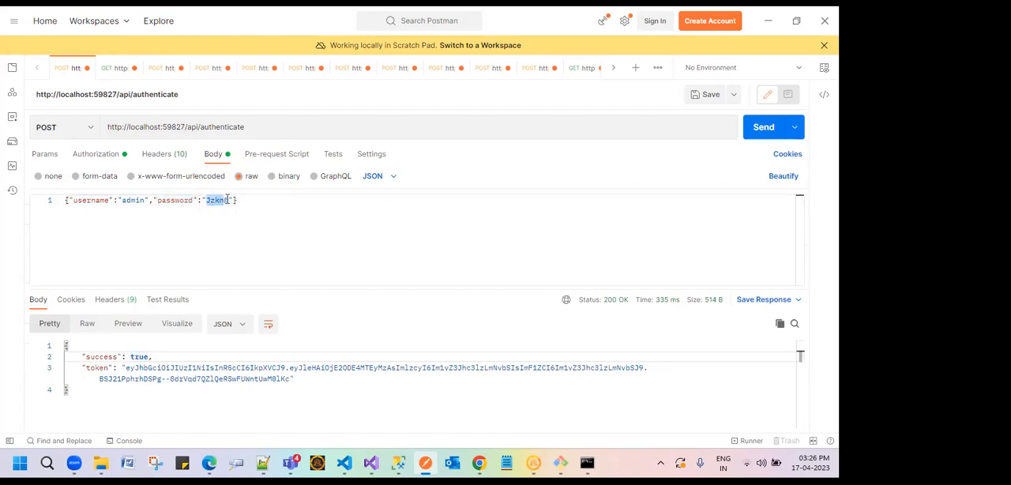
left_click_drag(228, 201, 205, 201)
Step: View the authenticate request's query parameters, and return to its raw JSON body
left_click(45, 155)
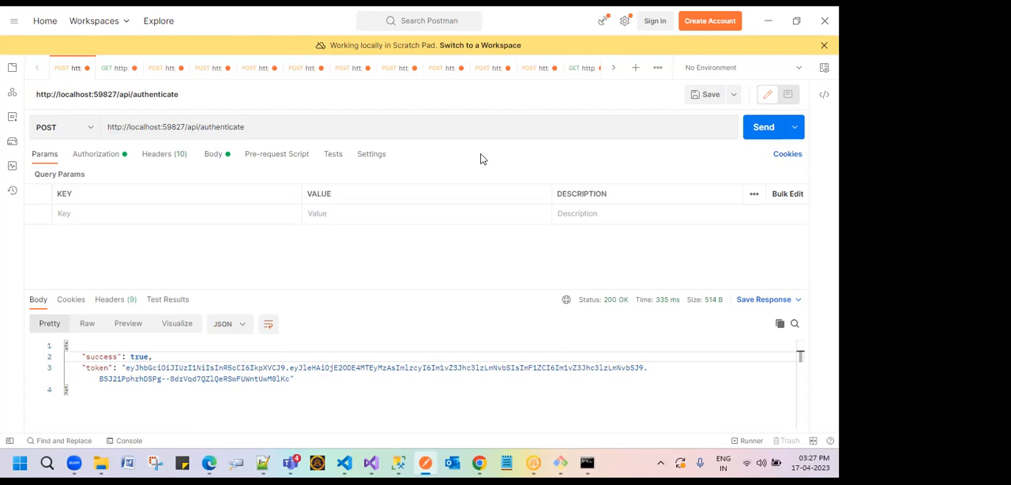
left_click(213, 156)
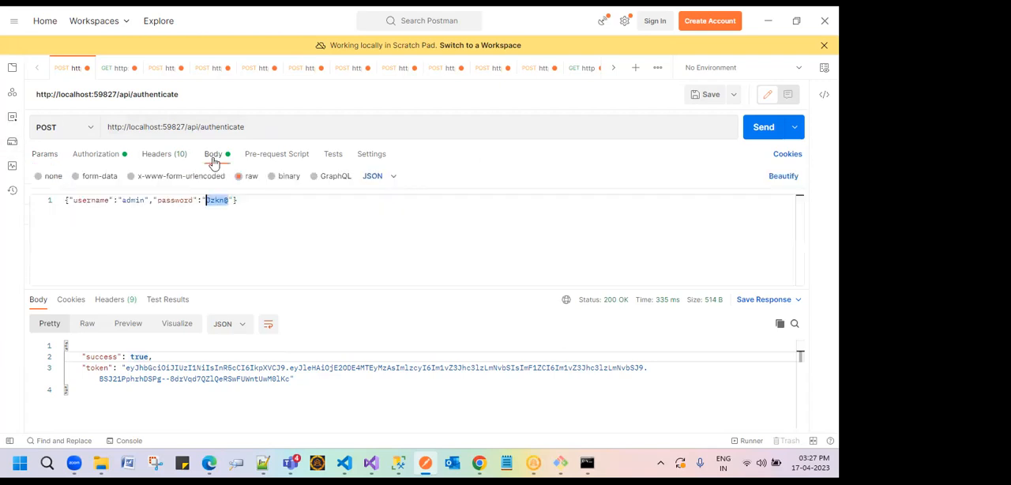
left_click(237, 200)
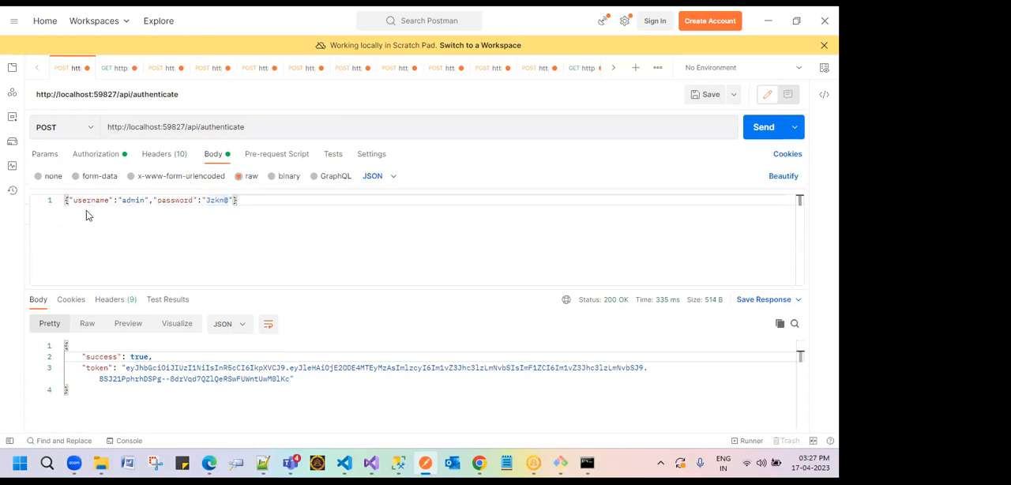
Step: Examine the table array in the getUrls JSON response, highlighting its first object
left_click(108, 69)
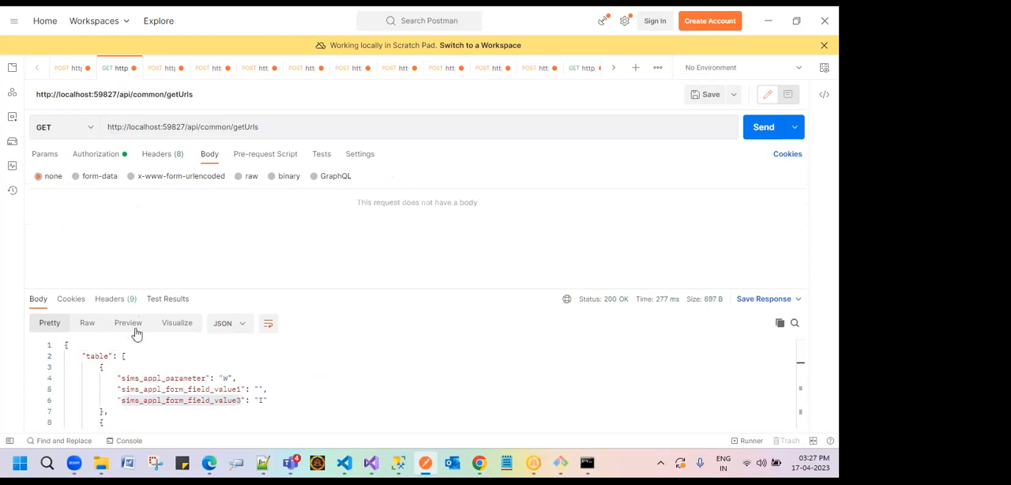
left_click_drag(82, 356, 149, 409)
scroll(195, 354, "down", 2)
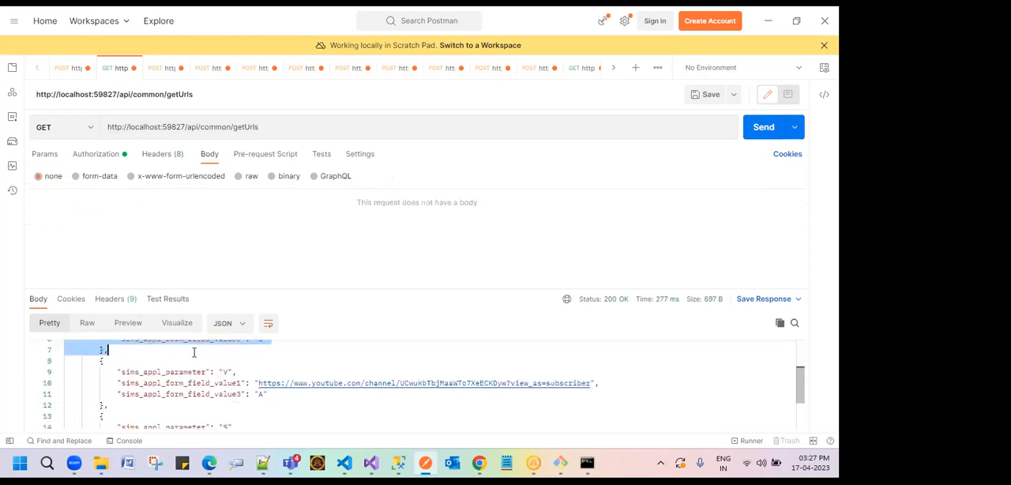
scroll(193, 353, "up", 2)
left_click(116, 376)
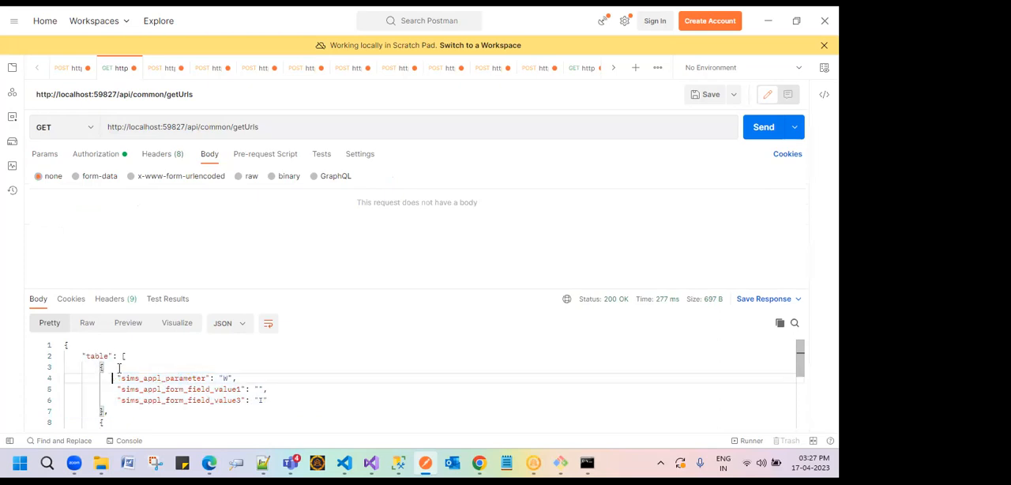
left_click_drag(100, 367, 175, 399)
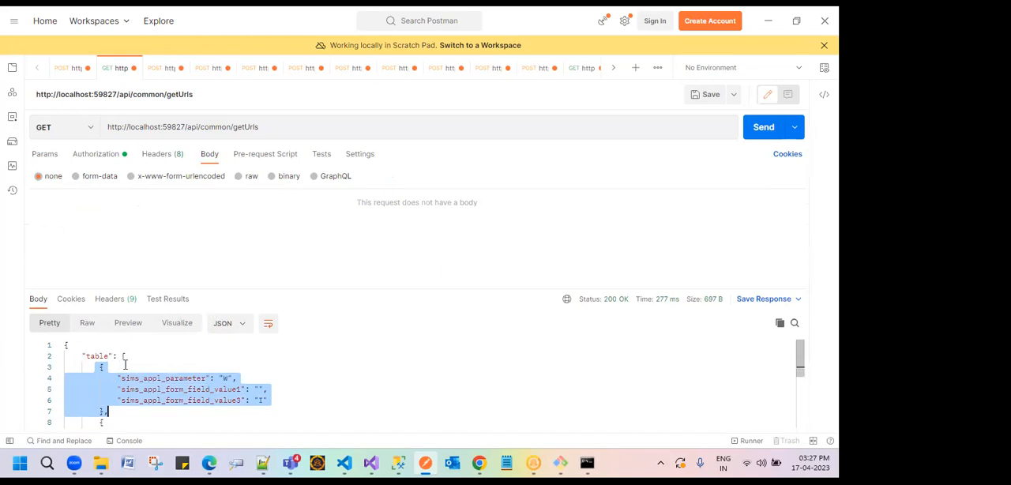
scroll(111, 380, "down", 1)
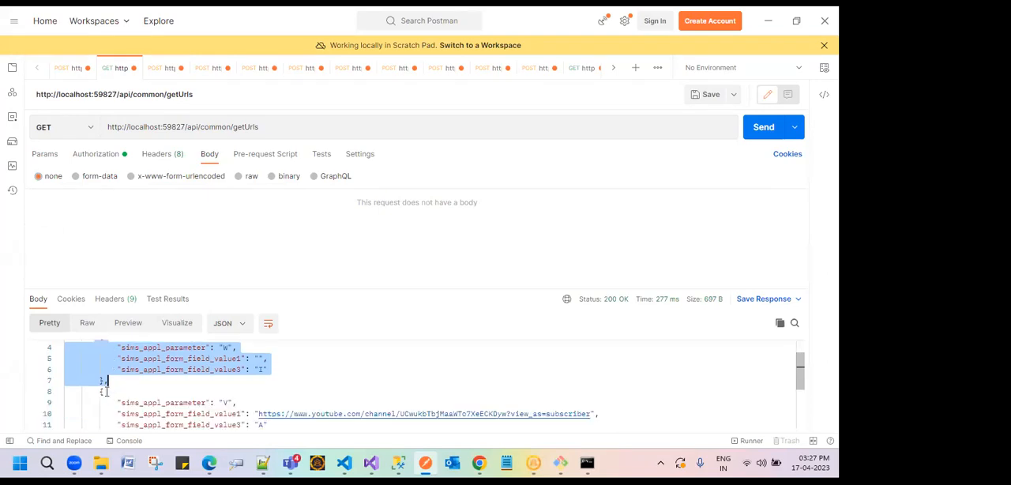
scroll(117, 378, "up", 1)
left_click(160, 369)
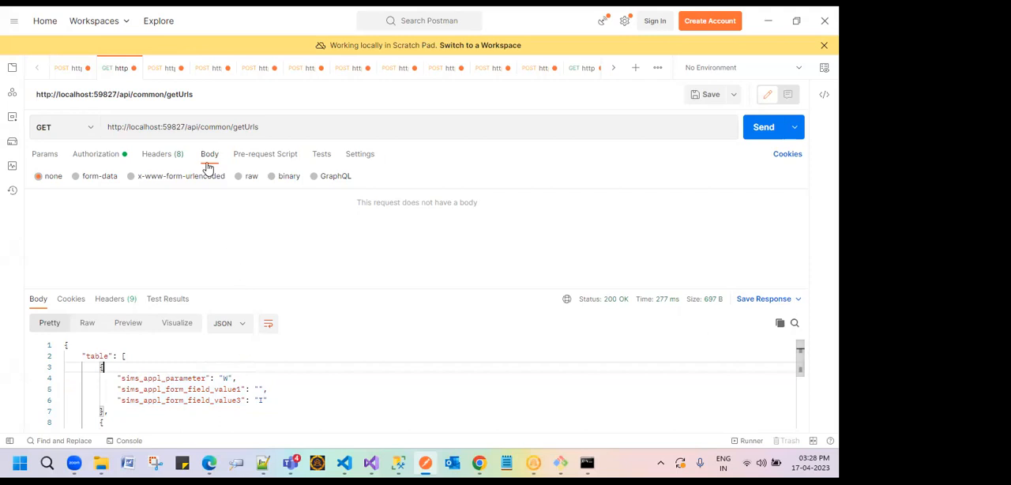
Step: Revisit the authenticate request, and view the headers of the uploadDocumentIHS request
left_click(73, 69)
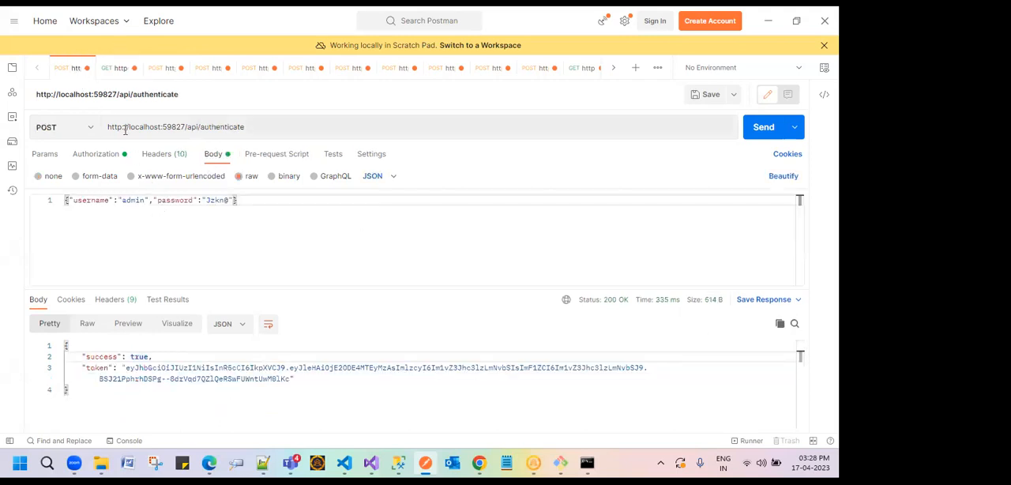
left_click(168, 68)
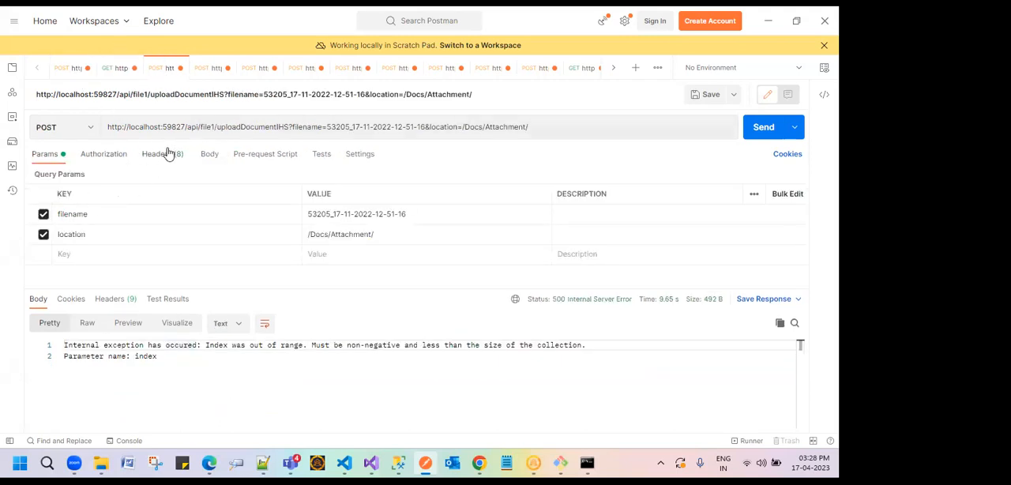
left_click(155, 156)
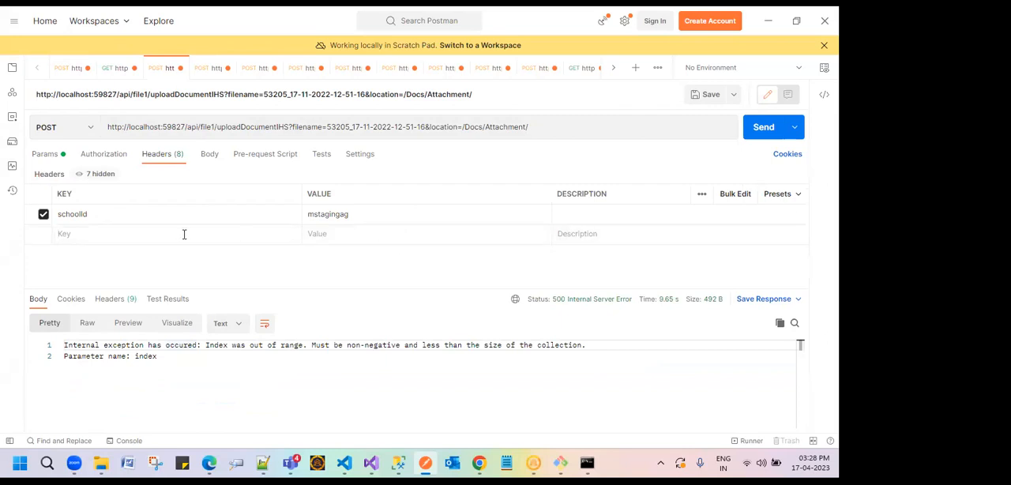
Step: Try adding a header key named video below schoolId in the uploadDocumentIHS request, and clear it
left_click(67, 234)
type("video")
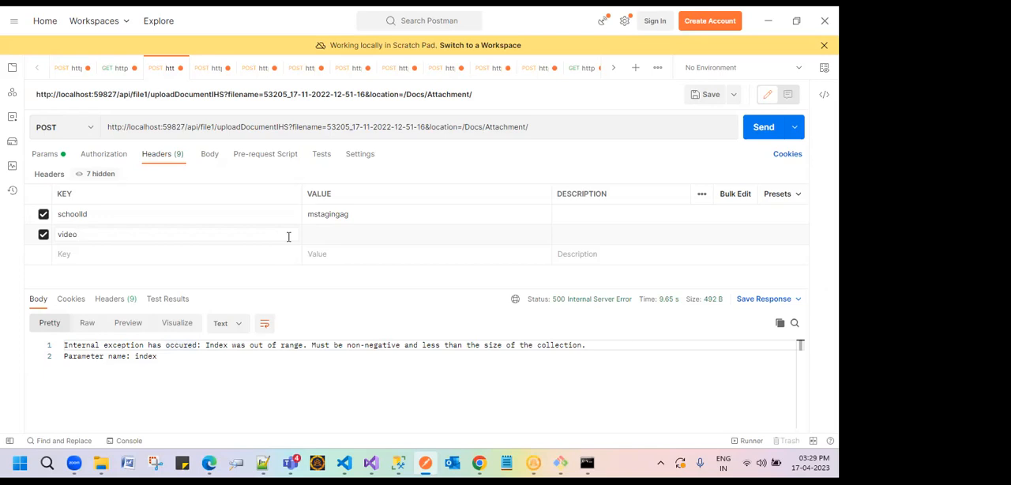
double_click(59, 235)
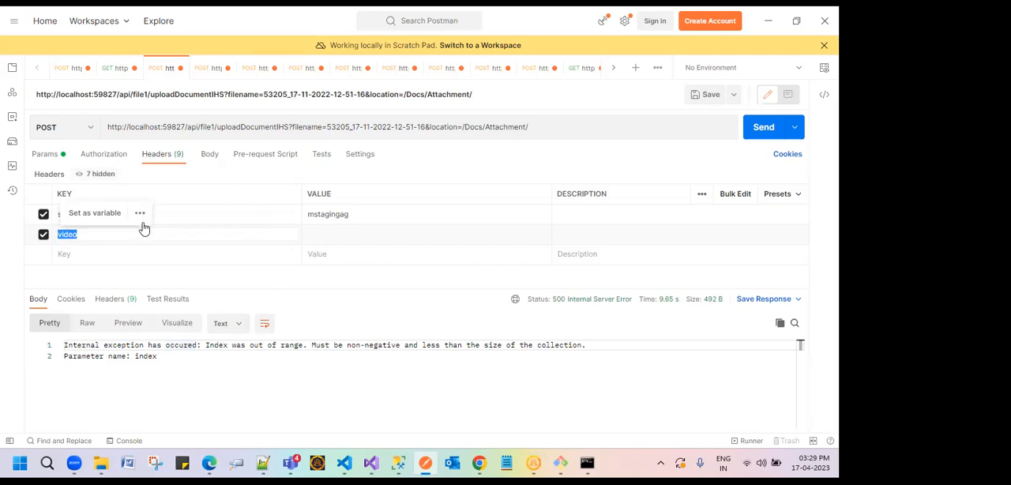
key("BackSpace")
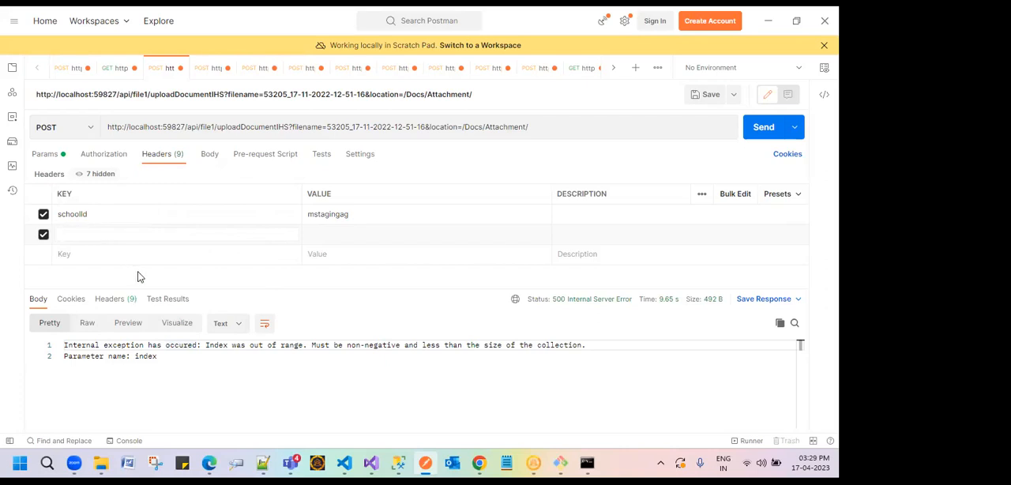
Step: Switch to Visual Studio and search the solution for InclusionCeo
mouse_move(346, 463)
left_click(344, 463)
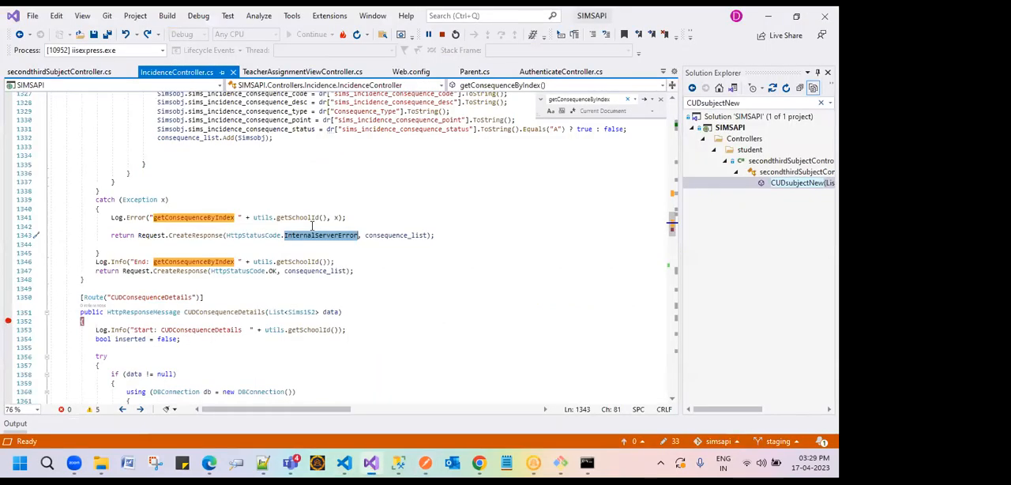
scroll(281, 119, "up", 2)
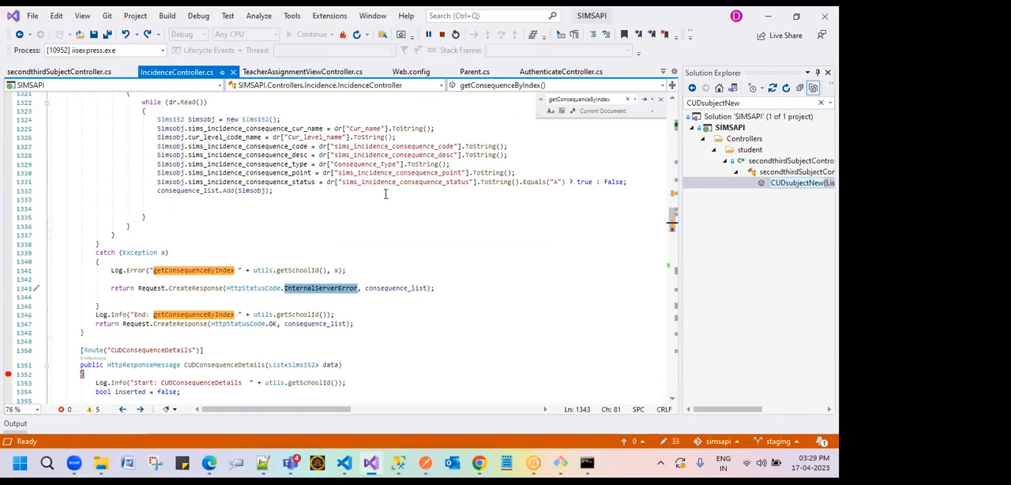
scroll(385, 193, "up", 2)
left_click(740, 104)
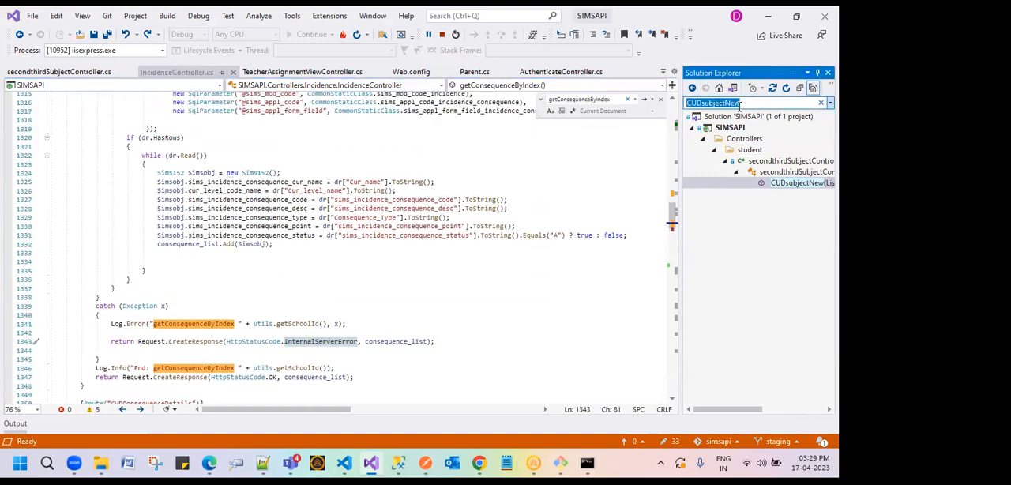
key("BackSpace")
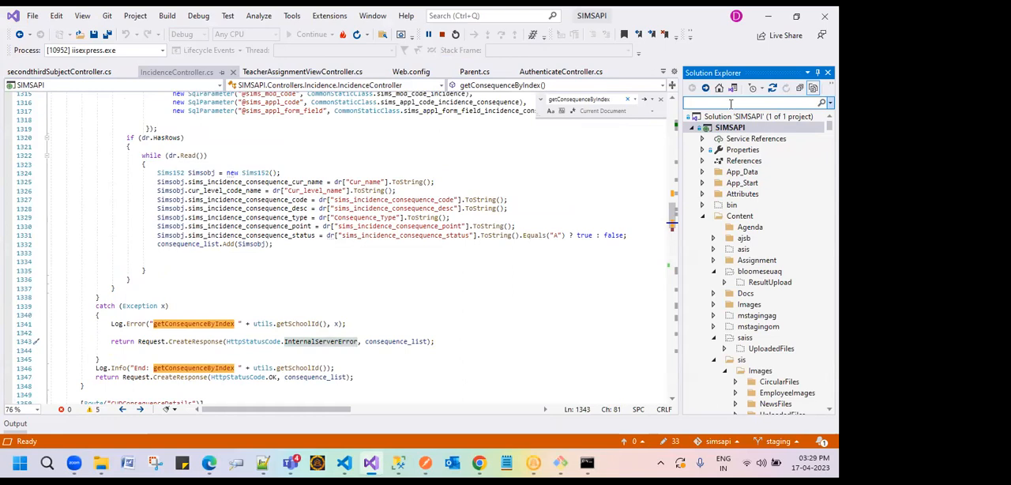
type("InclusionC")
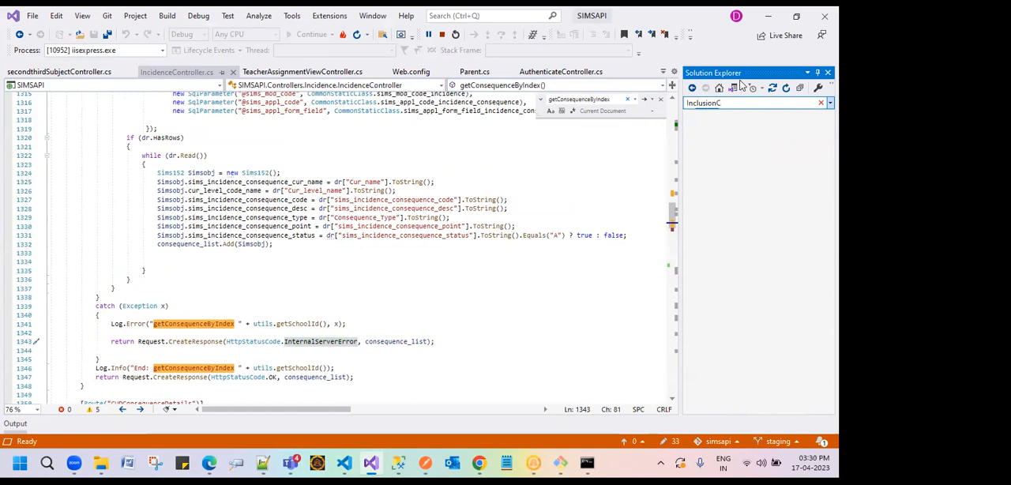
type("RM")
key("BackSpace")
key("BackSpace")
type("eo")
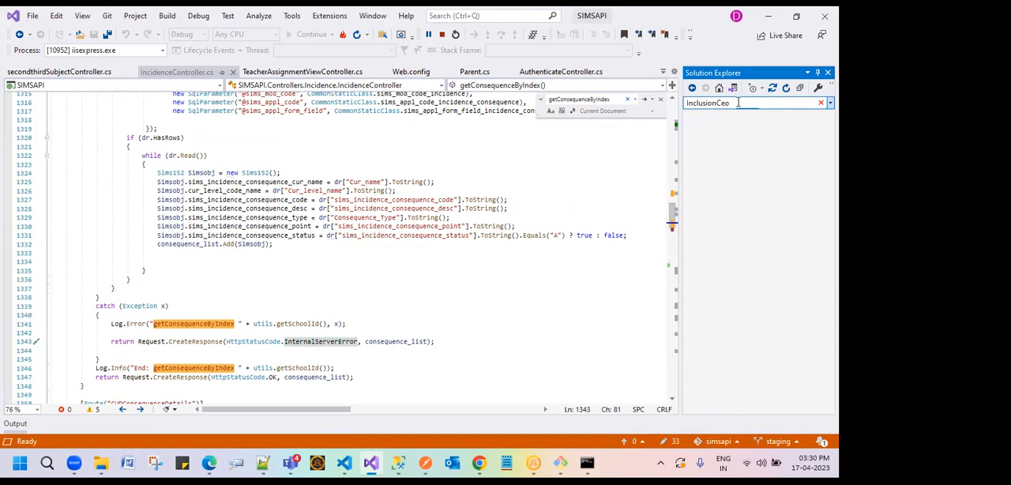
Step: Open the InclusionCEOdashController class and highlight the pr1.ParameterName assignment in the foreach loop of ShowInclsionParentData
left_click(766, 172)
double_click(766, 172)
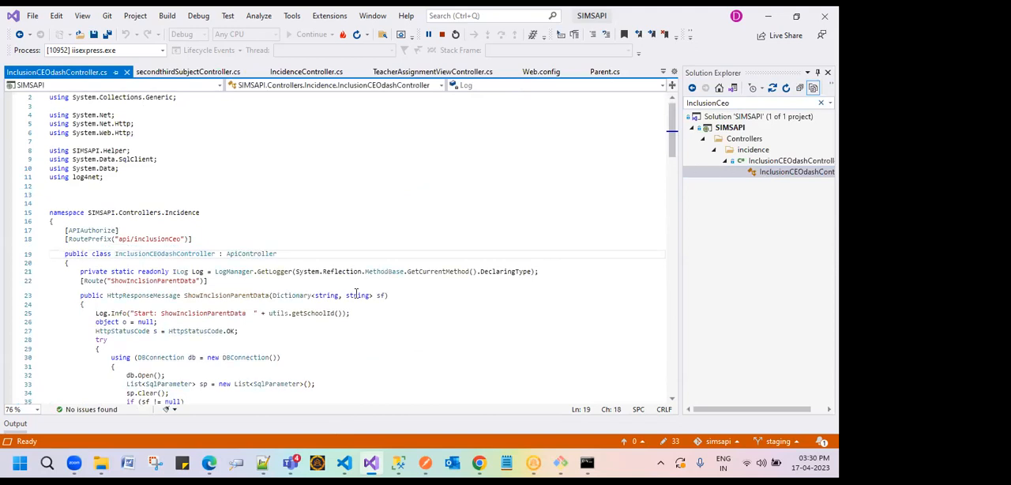
scroll(350, 310, "down", 3)
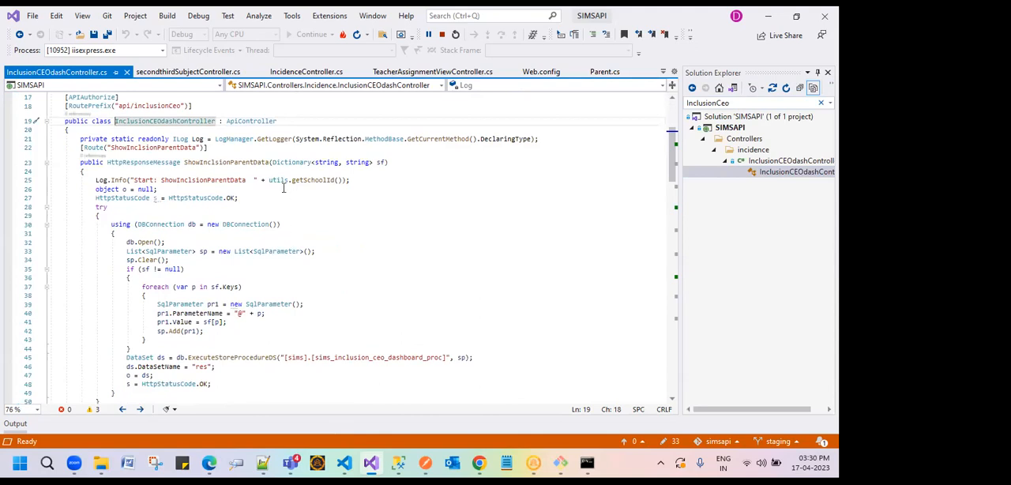
scroll(272, 325, "down", 2)
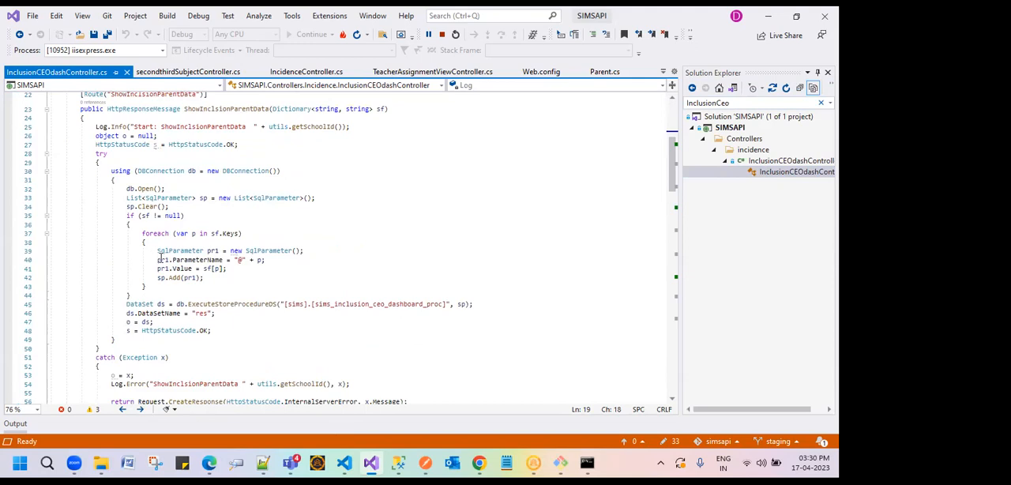
left_click_drag(157, 260, 268, 263)
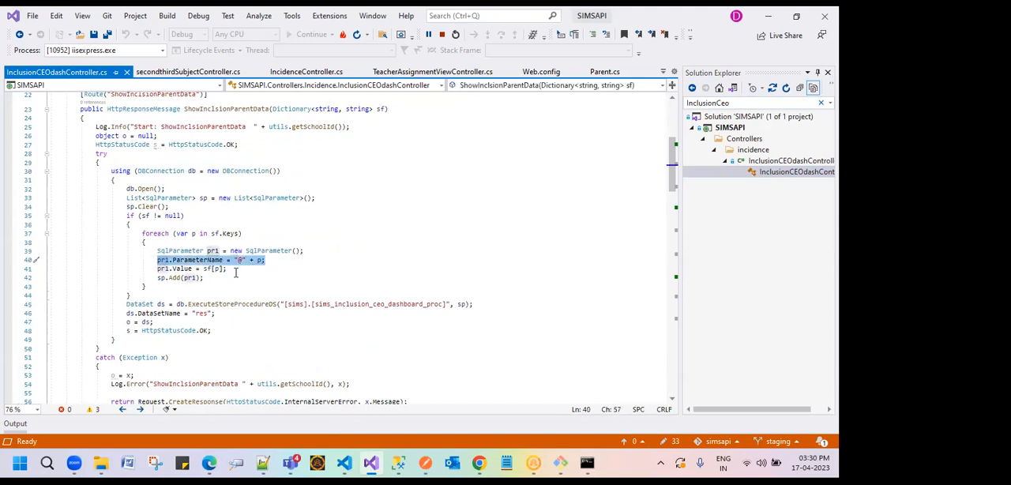
Step: Trace the pr1 variable in the foreach loop of ShowInclsionParentData between its declaration and the sp.Add call
scroll(233, 275, "up", 1)
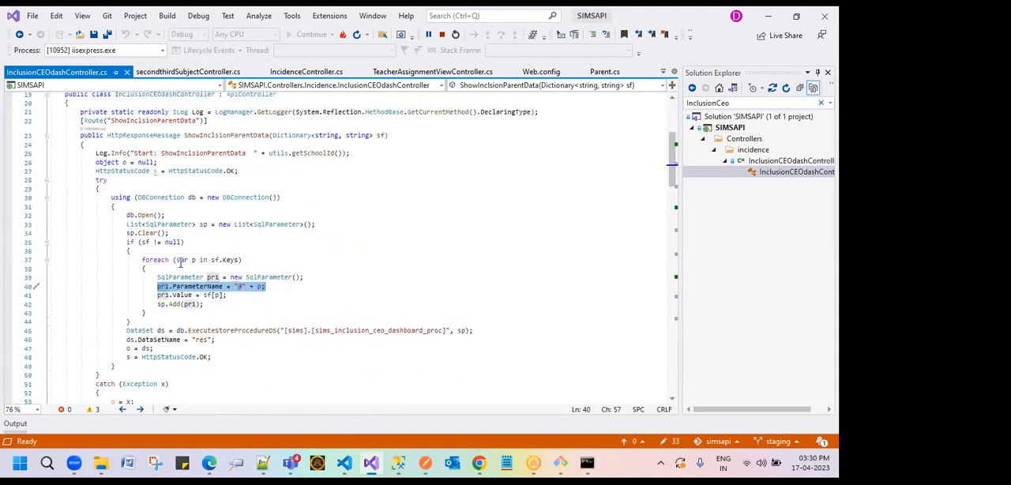
left_click(214, 275)
left_click(187, 304)
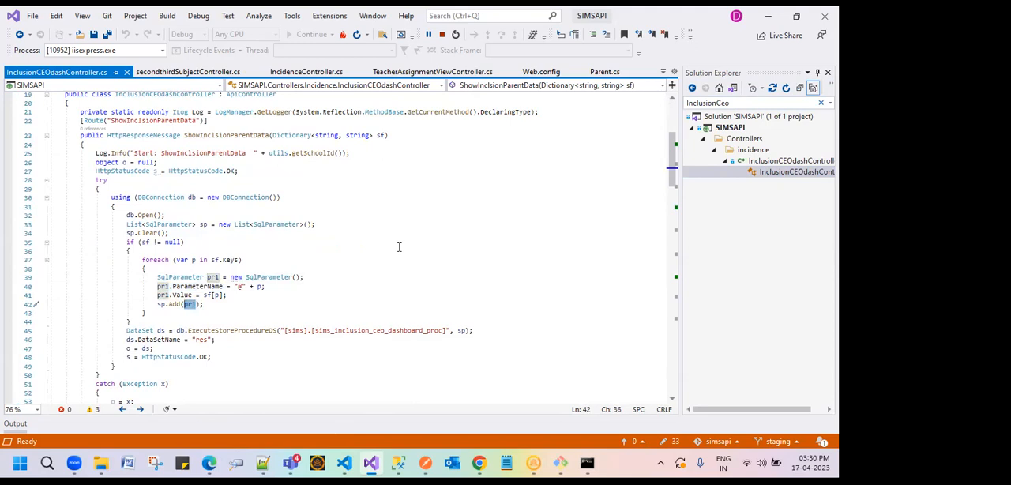
double_click(213, 278)
Step: Switch to Postman to check the response time breakdown of uploadDocumentIHS, and return to Visual Studio to review the catch block of ShowInclsionParentData
key("alt+Tab")
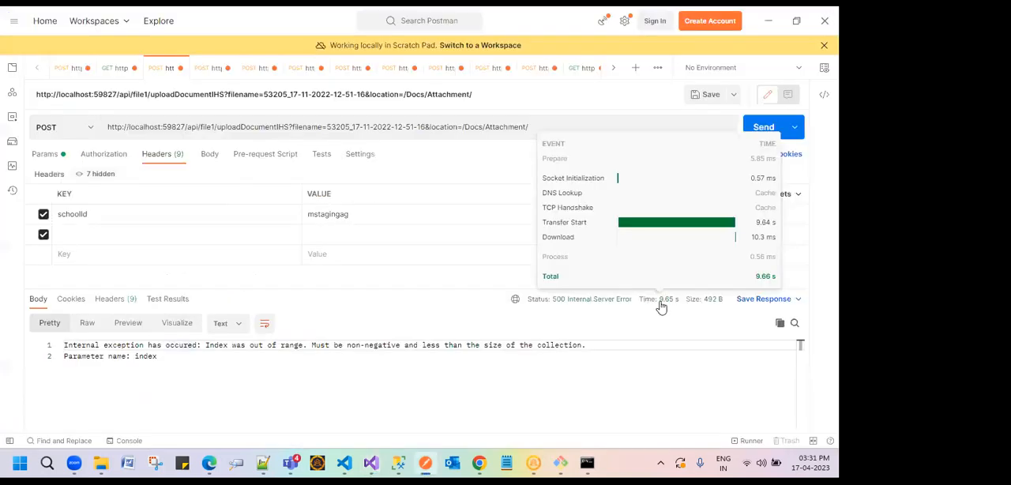
mouse_move(664, 307)
key("alt+Tab")
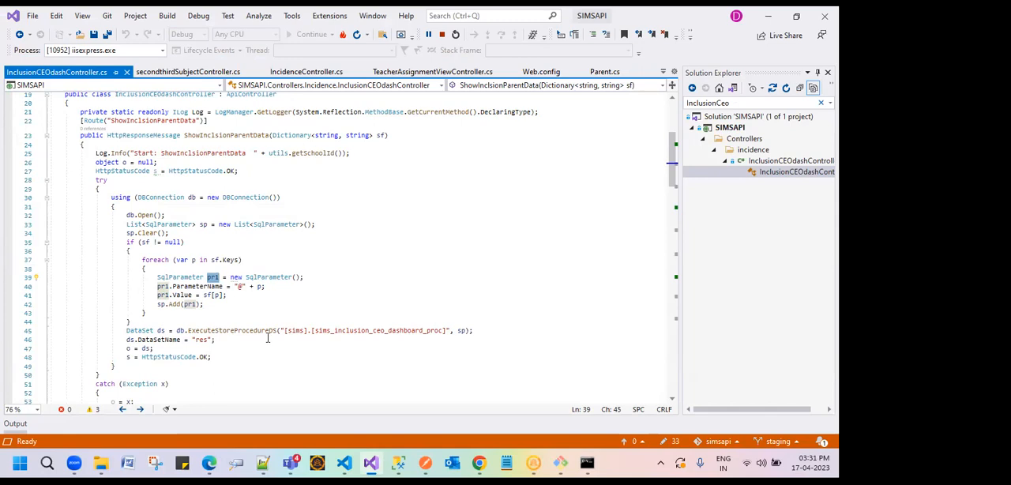
scroll(270, 347, "down", 1)
scroll(268, 337, "down", 2)
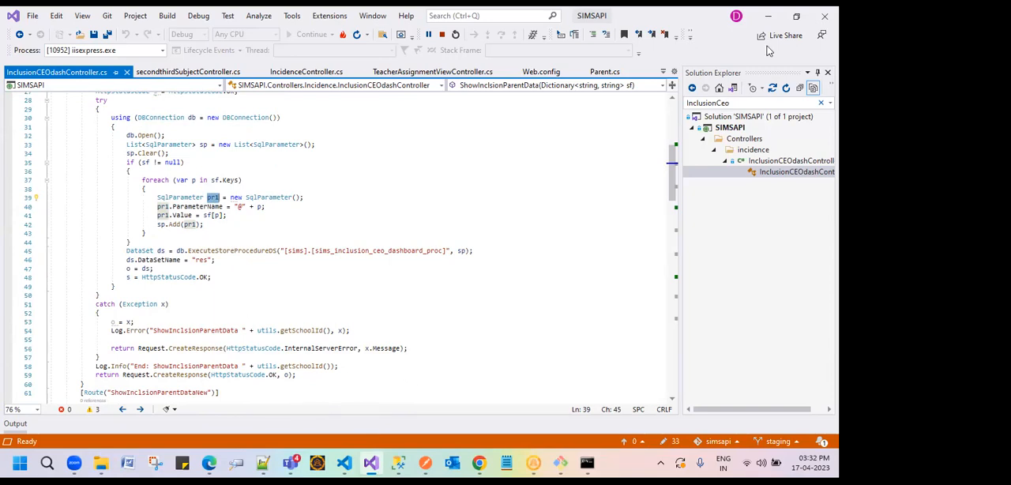
Step: Switch to Chrome and look through the requests in the network log after the authenticate calls
left_click(767, 18)
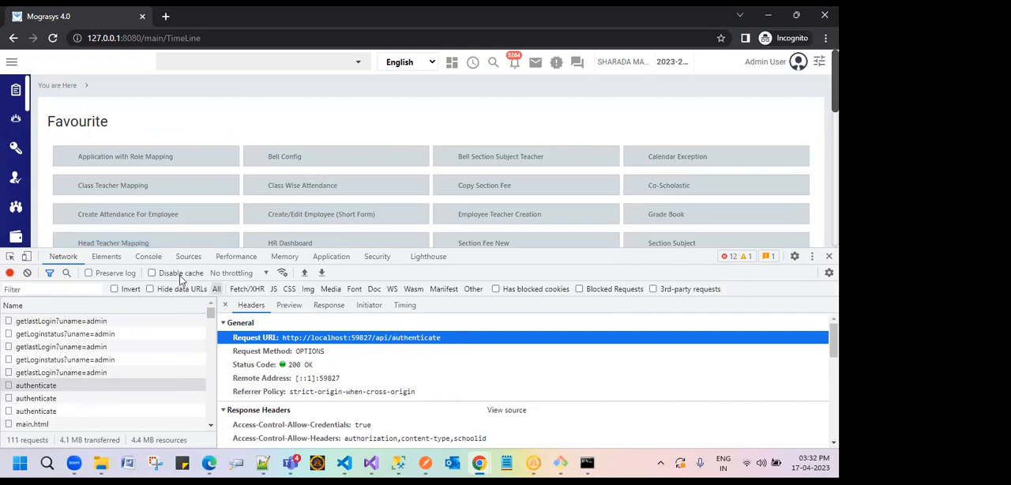
scroll(63, 387, "down", 1)
scroll(63, 388, "down", 2)
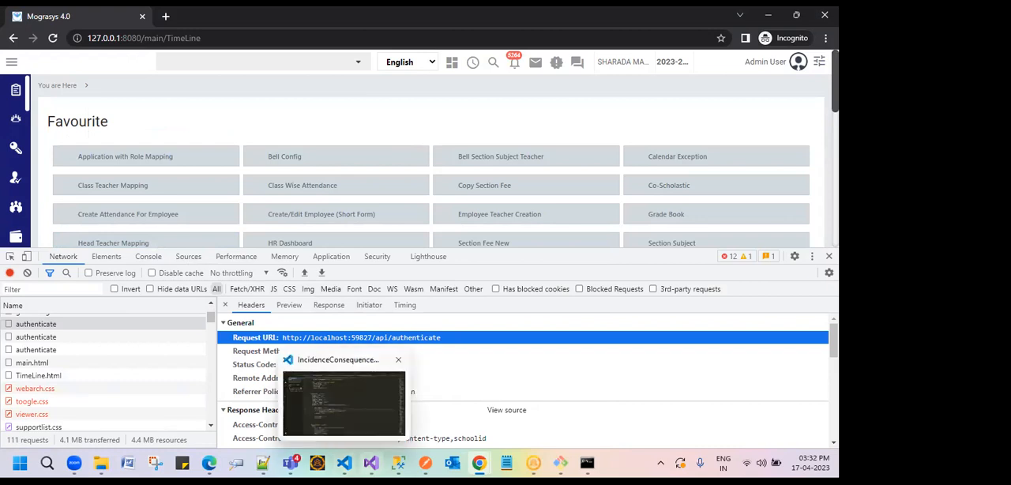
mouse_move(371, 463)
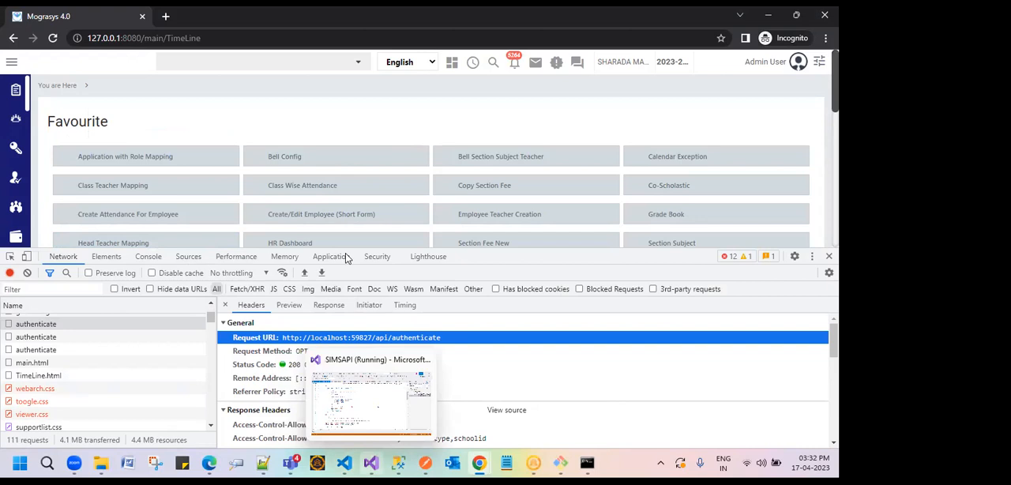
Step: Switch to Postman and highlight the full exception text in the uploadDocumentIHS response
key("alt+Tab")
left_click_drag(587, 345, 72, 344)
left_click_drag(173, 360, 66, 346)
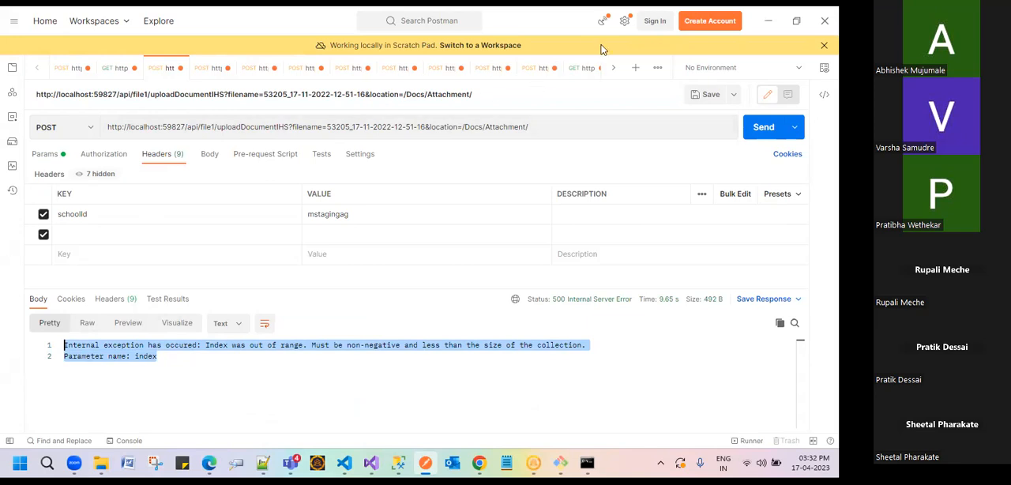
Step: Open a blank request, and go to the existing uploadDocumentIHS request whose location is /Images/StudentImages/
left_click(634, 69)
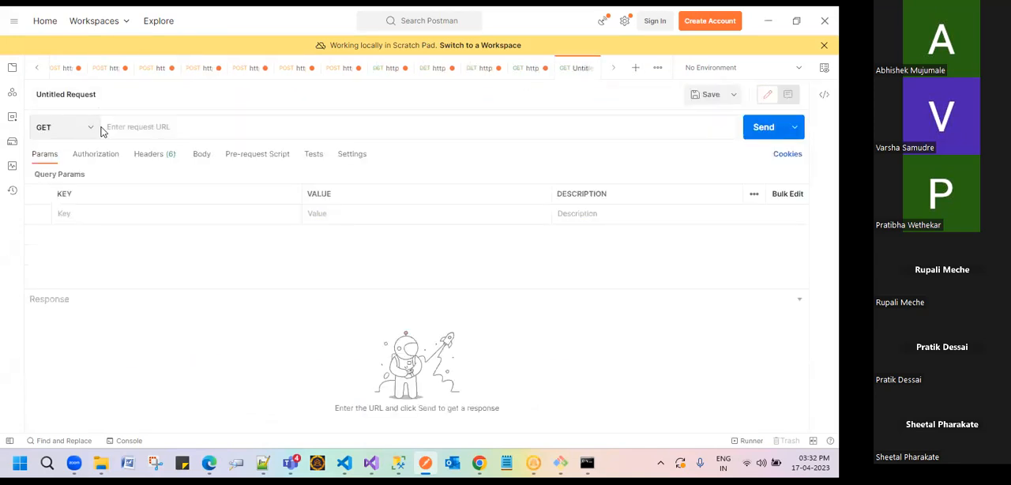
left_click(99, 70)
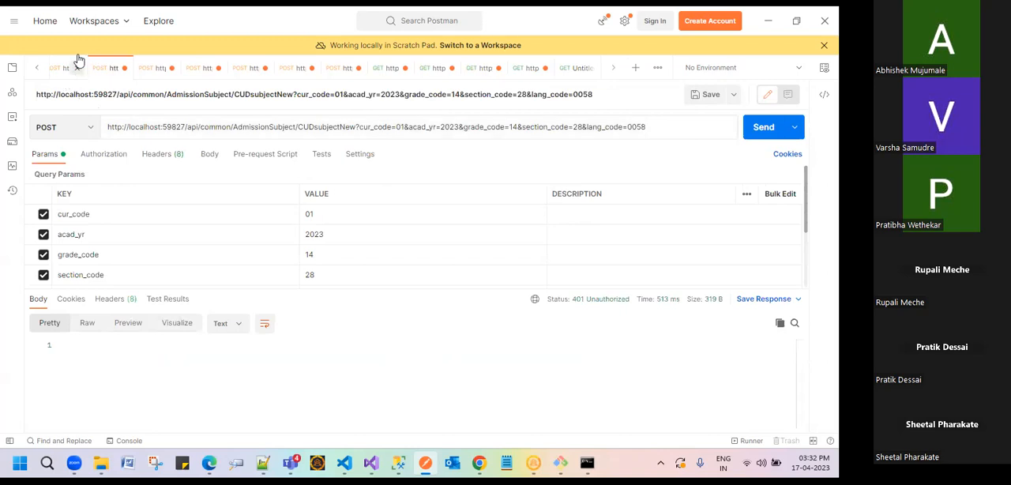
left_click(37, 68)
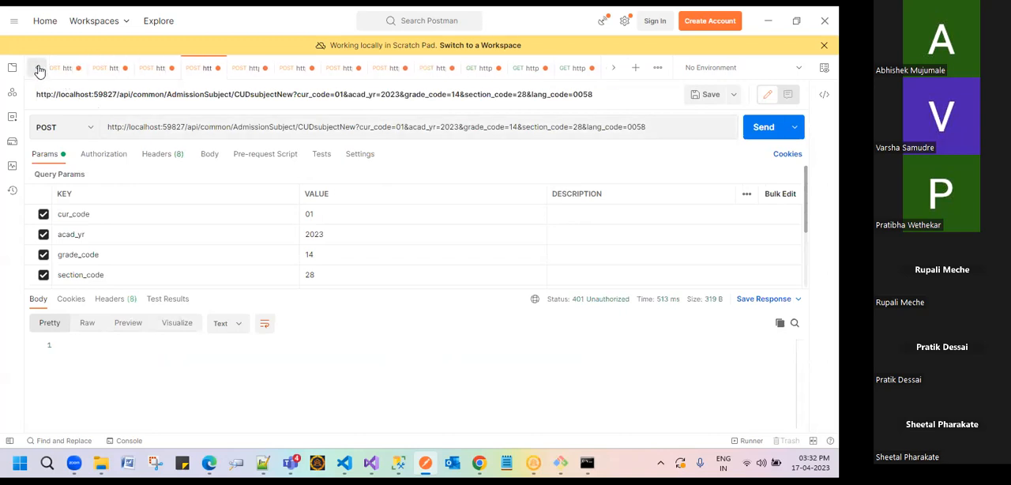
left_click(156, 69)
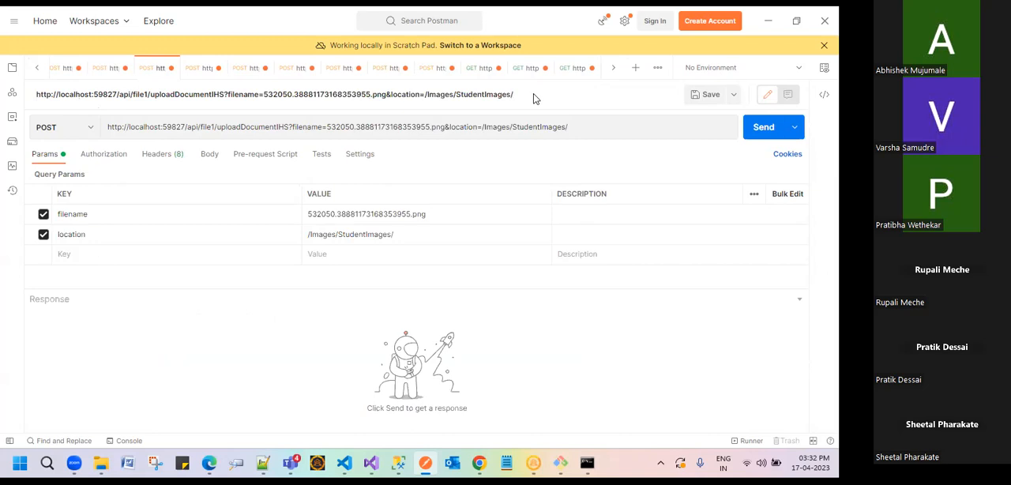
Step: Copy the uploadDocumentIHS URL with its filename and location parameters into a new GET request
left_click_drag(568, 128, 76, 132)
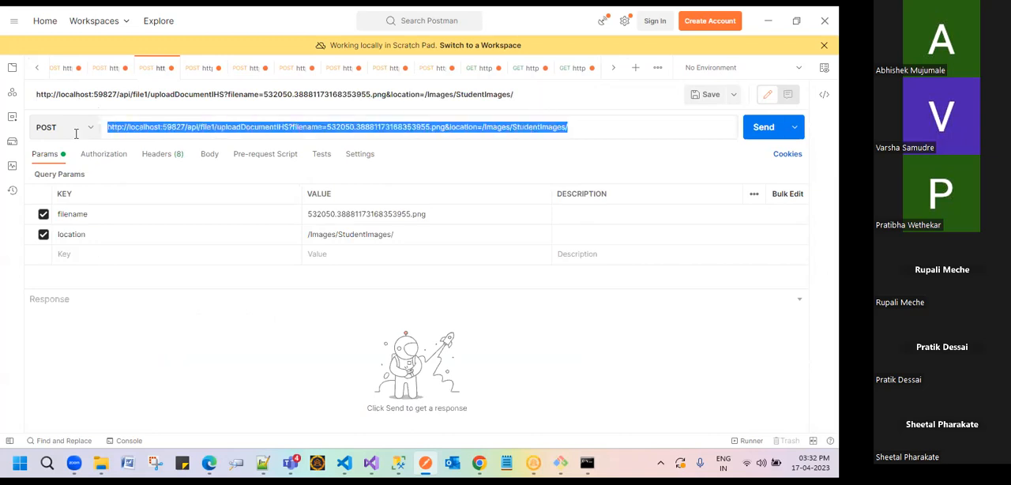
double_click(173, 128)
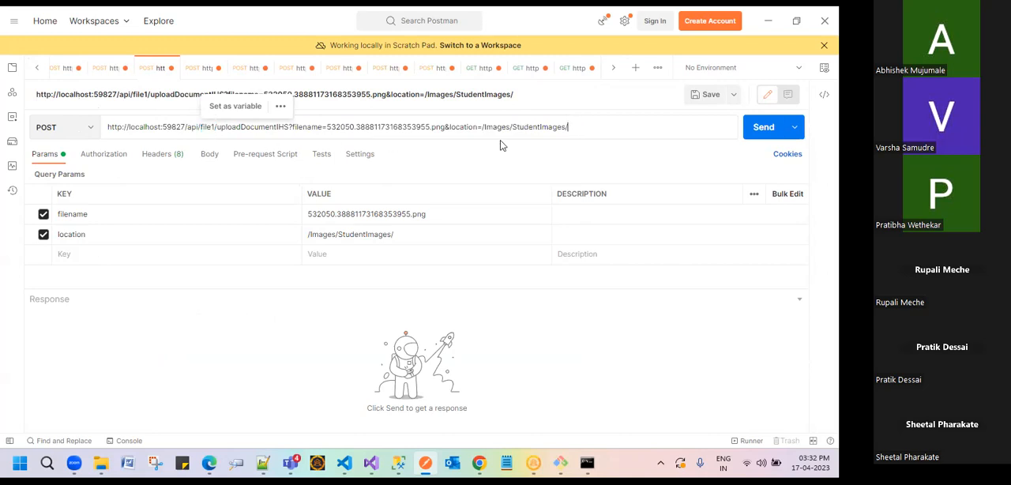
left_click_drag(501, 142, 59, 156)
key("ctrl+c")
left_click(627, 72)
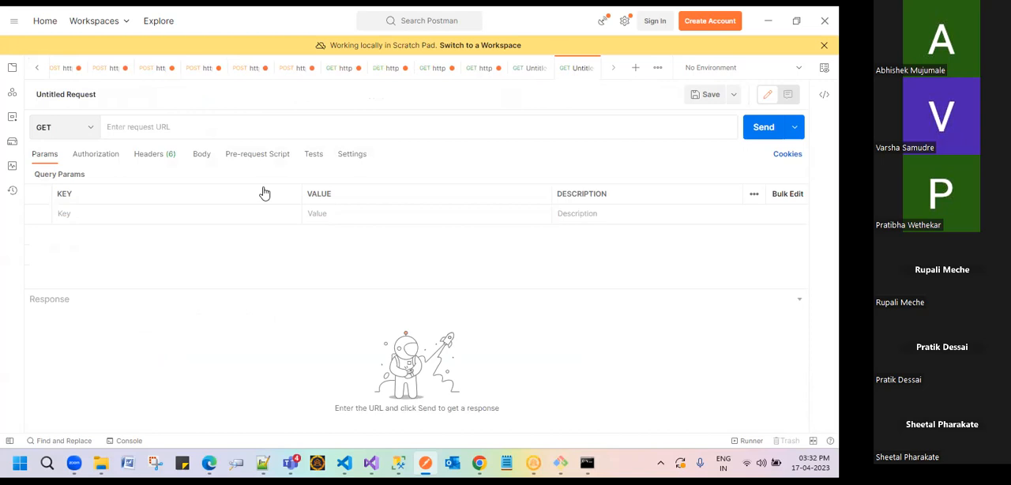
key("ctrl+v")
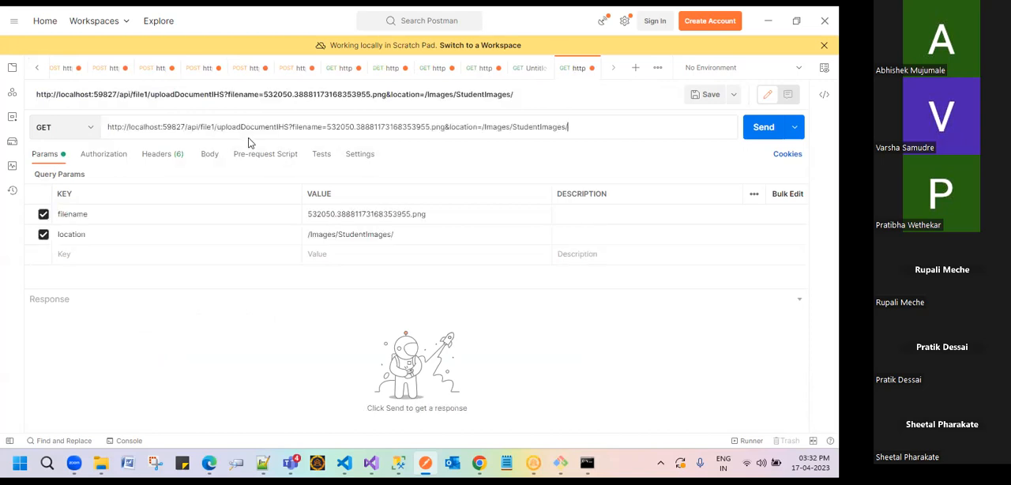
Step: Highlight filename and location in the URL, switch both query parameters off and on again, and highlight the uploadDocumentIHS endpoint
double_click(304, 128)
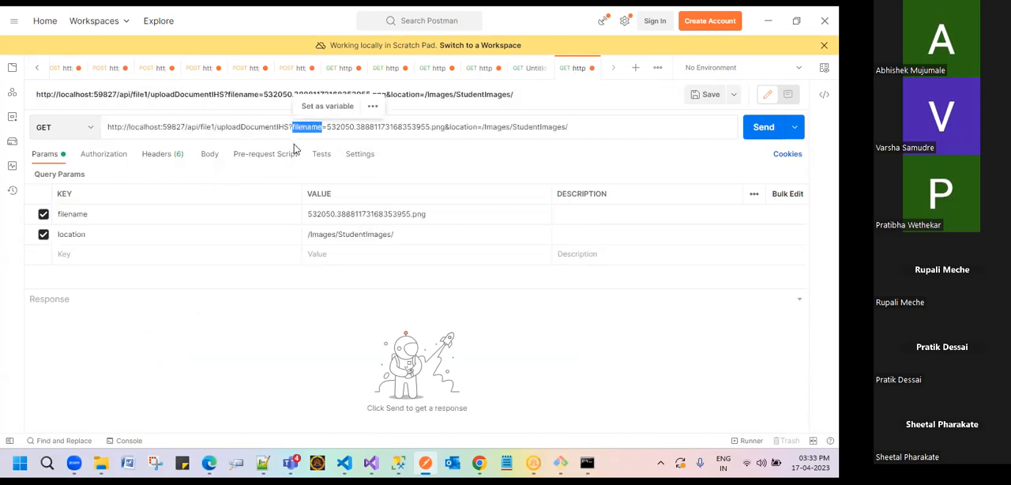
double_click(462, 128)
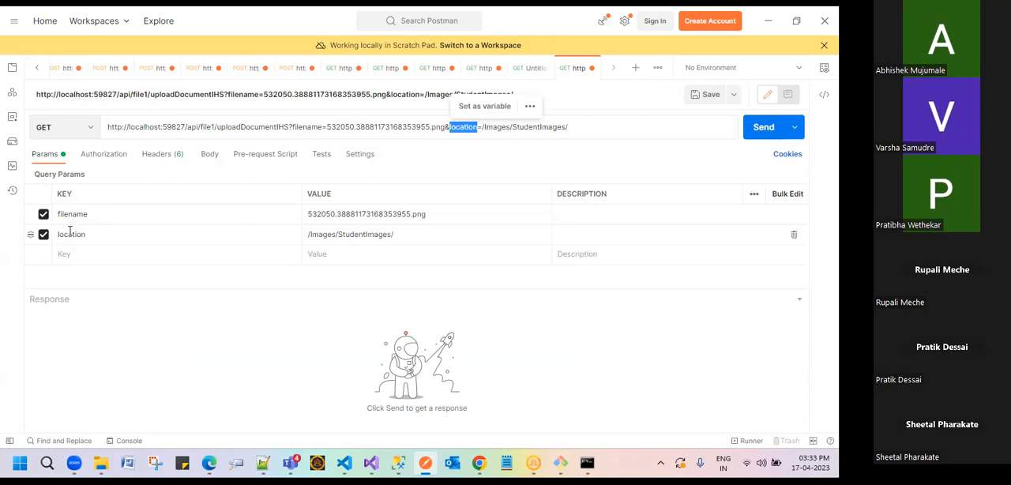
left_click(43, 233)
left_click(43, 214)
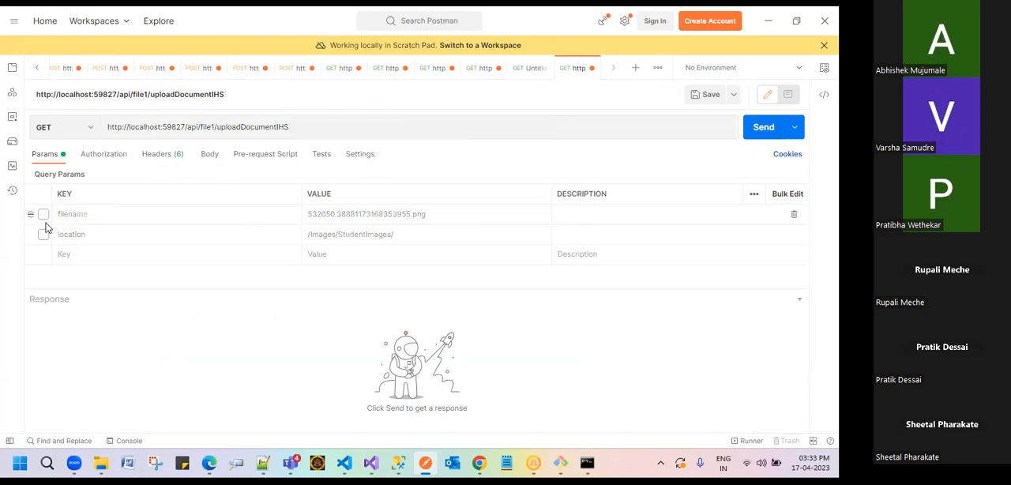
left_click(43, 234)
left_click(44, 214)
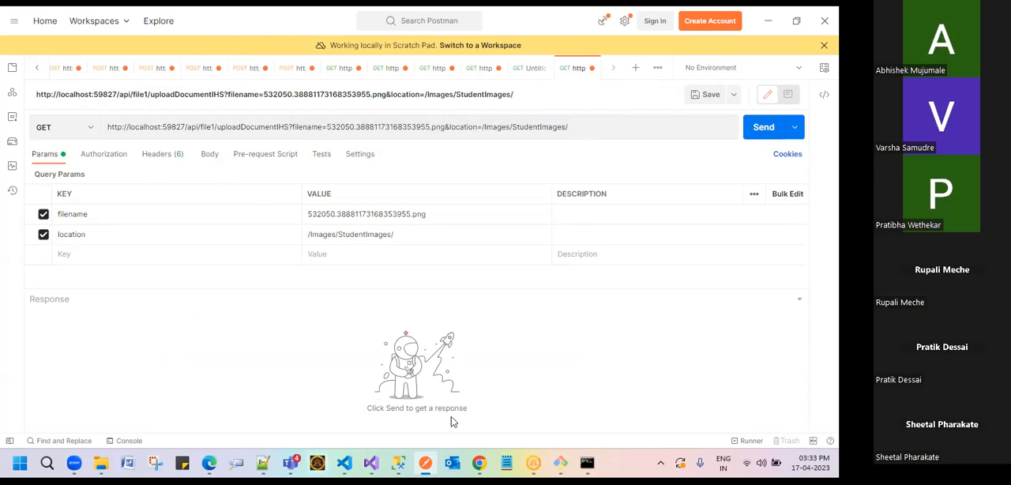
double_click(253, 126)
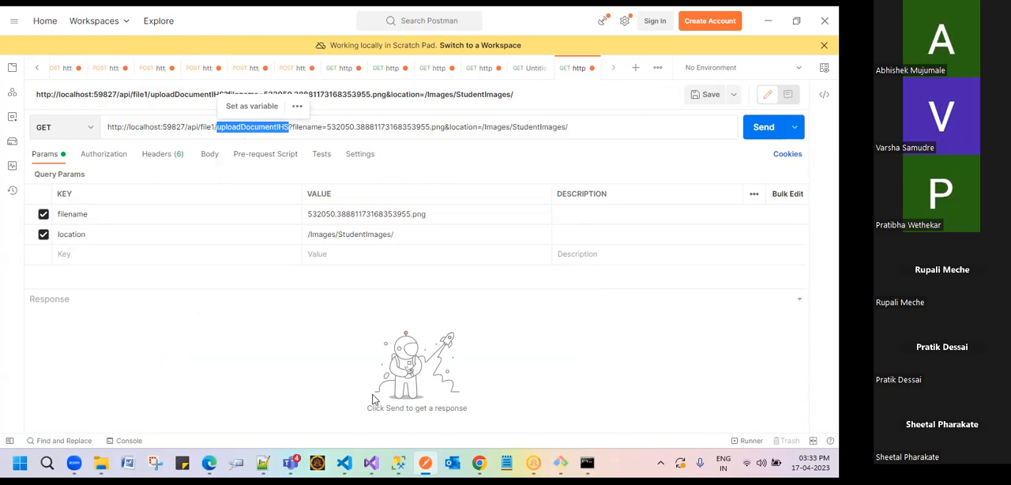
Step: Switch to Chrome, open the ReportCard page from the timeline page, and return to Postman
left_click(479, 463)
left_click(426, 463)
key("alt+Tab")
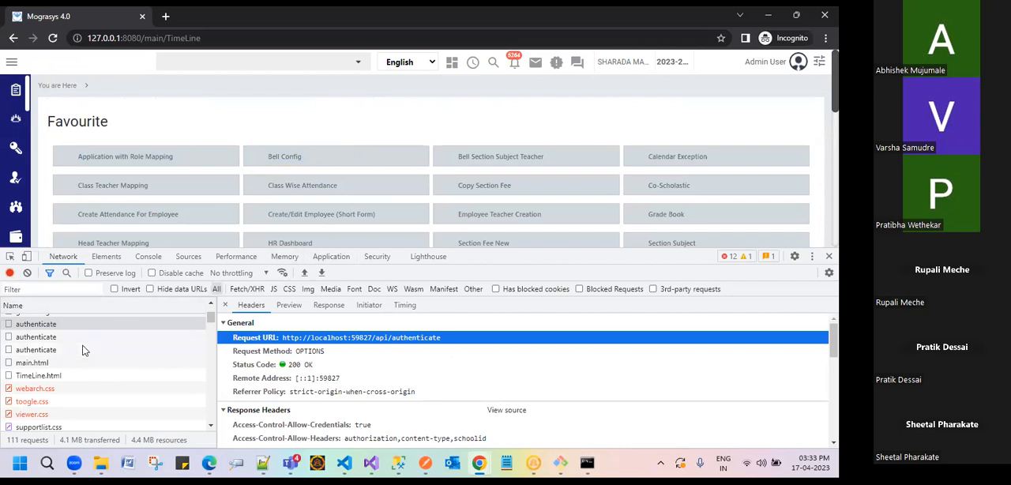
scroll(63, 386, "down", 2)
scroll(64, 385, "down", 3)
scroll(230, 137, "down", 5)
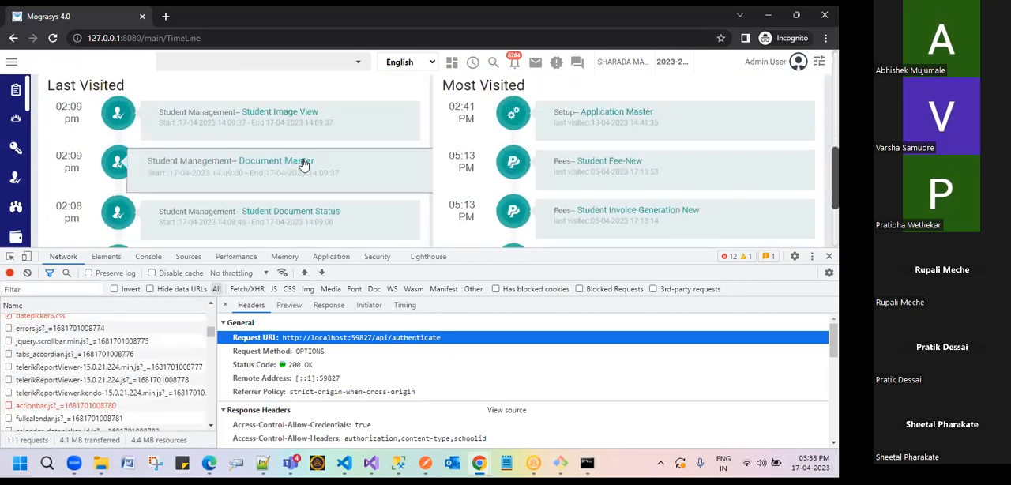
scroll(316, 191, "up", 3)
left_click(310, 218)
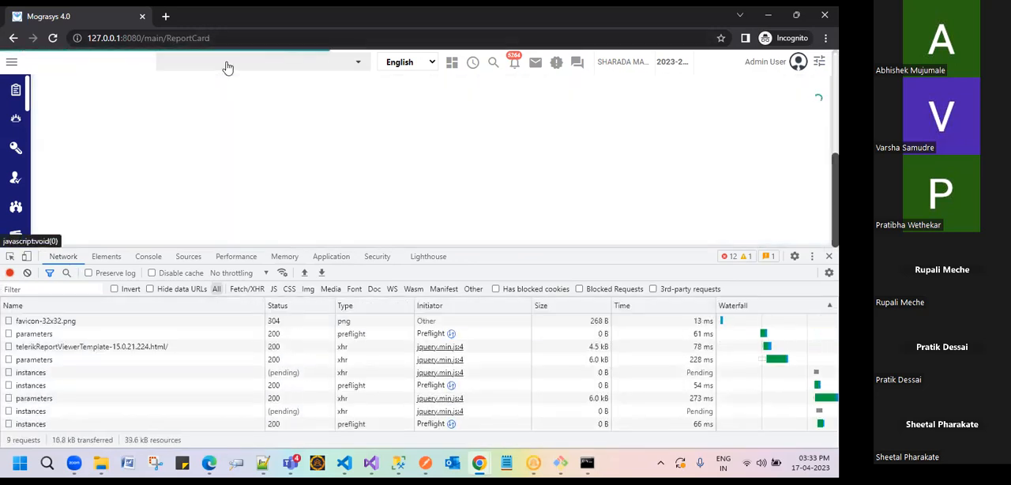
left_click(796, 15)
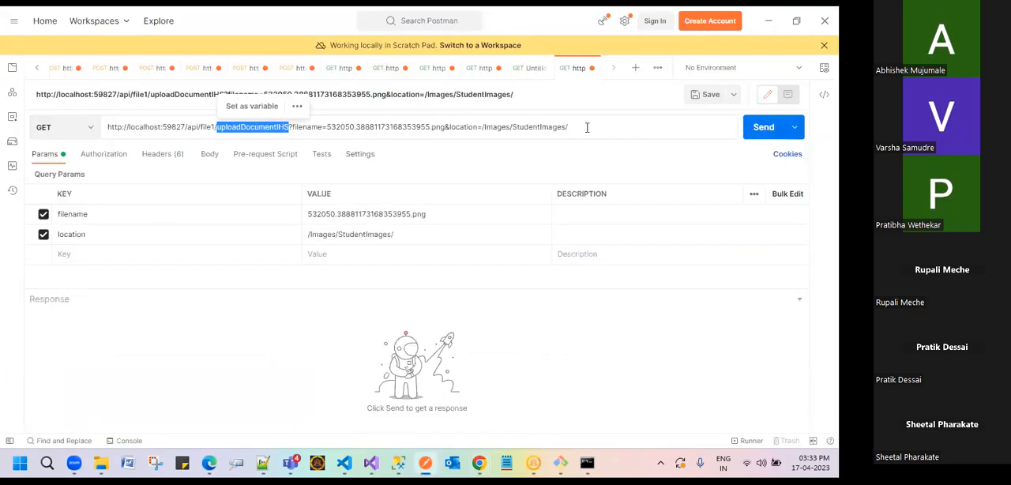
Step: Copy the GET request's URL, and add a schoolId header with the value mstagingom to the request
left_click_drag(587, 127, 98, 133)
key("ctrl+c")
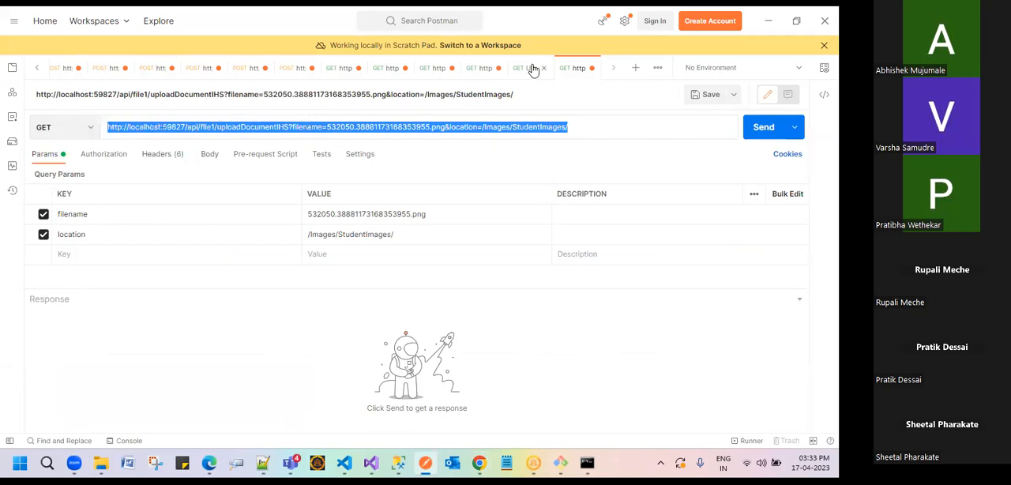
left_click(172, 157)
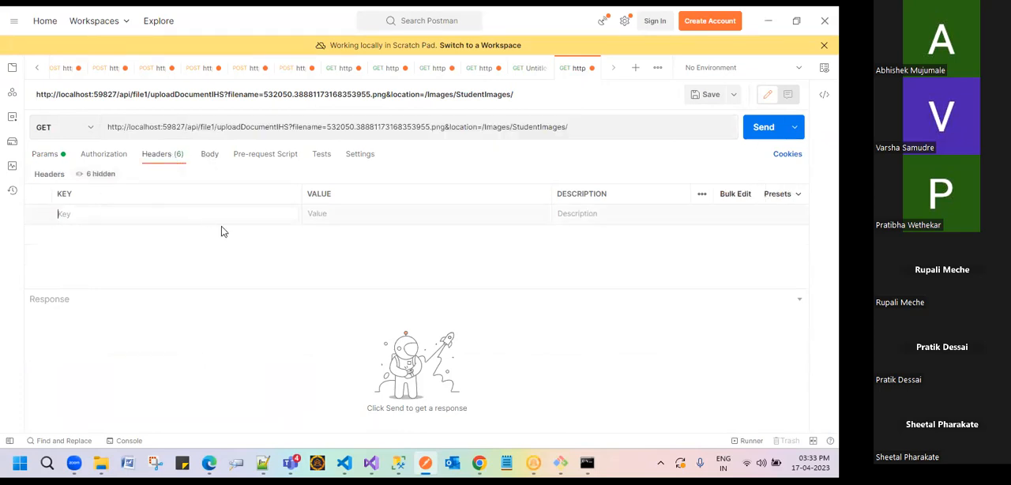
type("school")
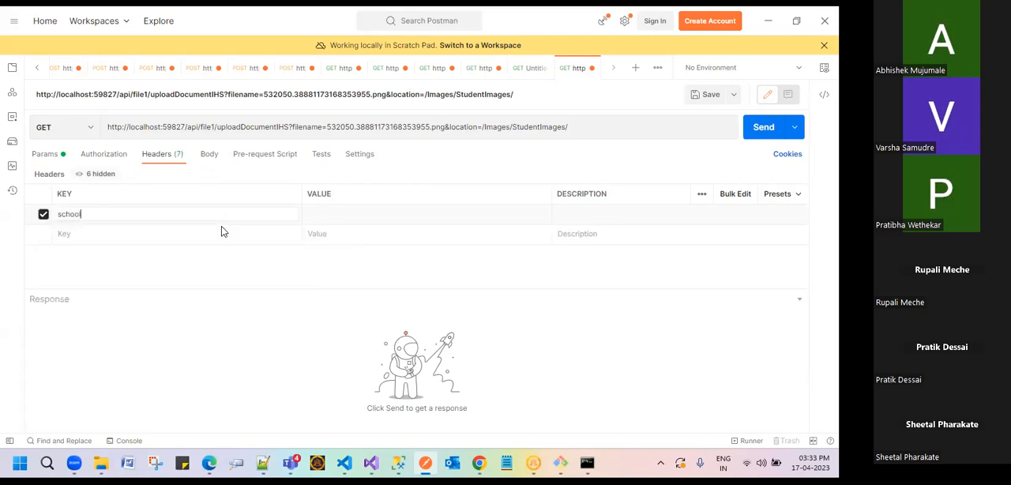
type("Id")
left_click(350, 213)
type("mstagingom")
double_click(341, 214)
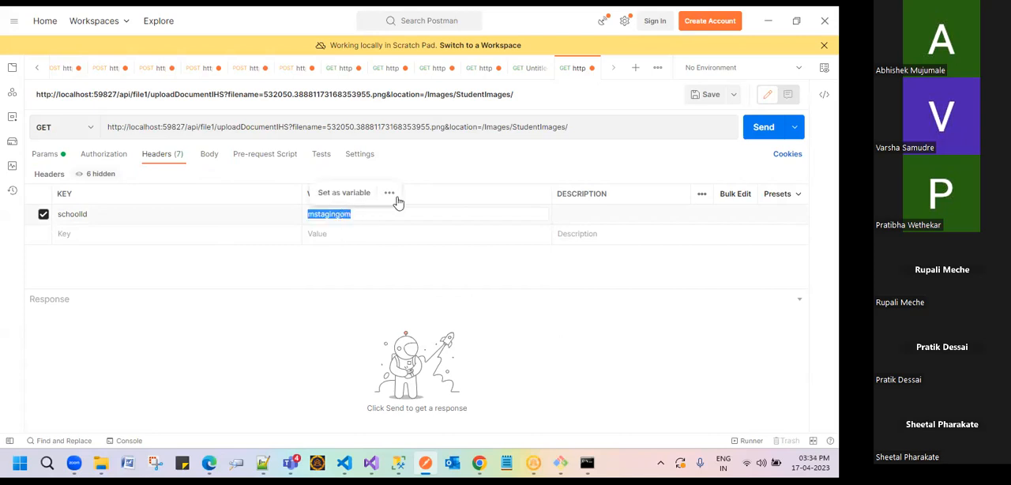
Step: Review the URL and schoolId header, send the GET uploadDocumentIHS request, and highlight the HTTP method in the response message
triple_click(257, 131)
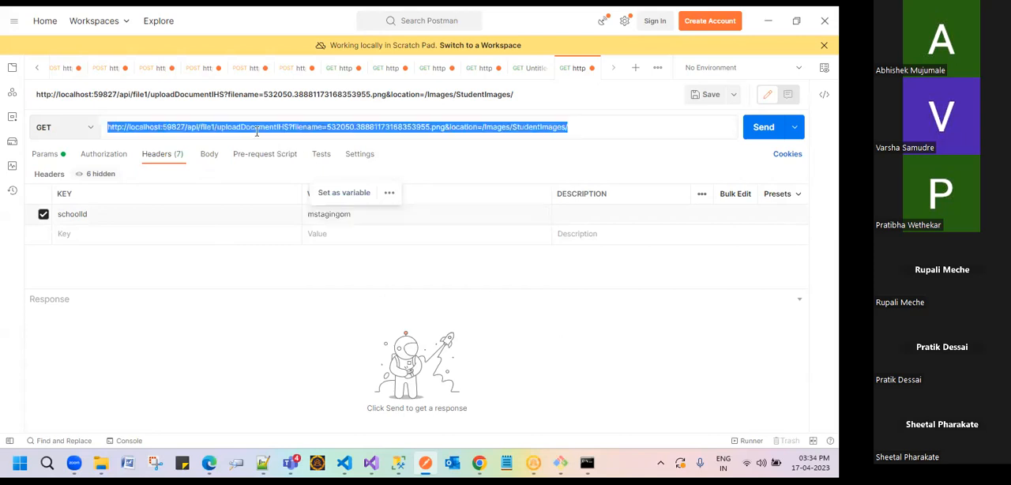
double_click(264, 127)
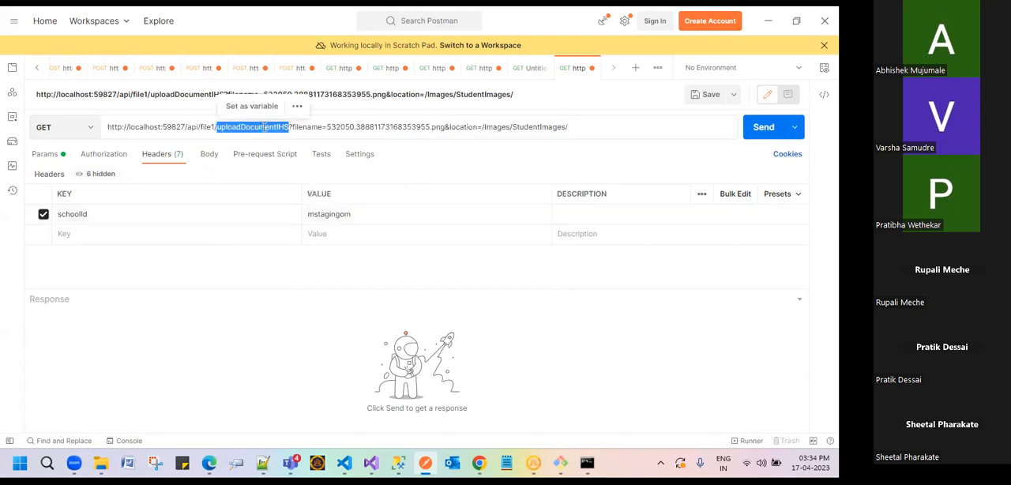
left_click(331, 219)
left_click_drag(591, 127, 84, 134)
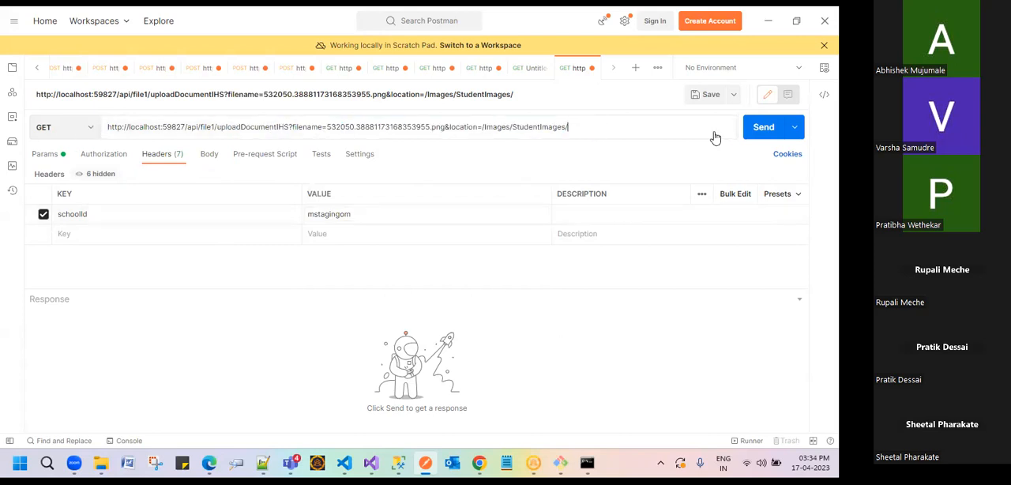
left_click(760, 138)
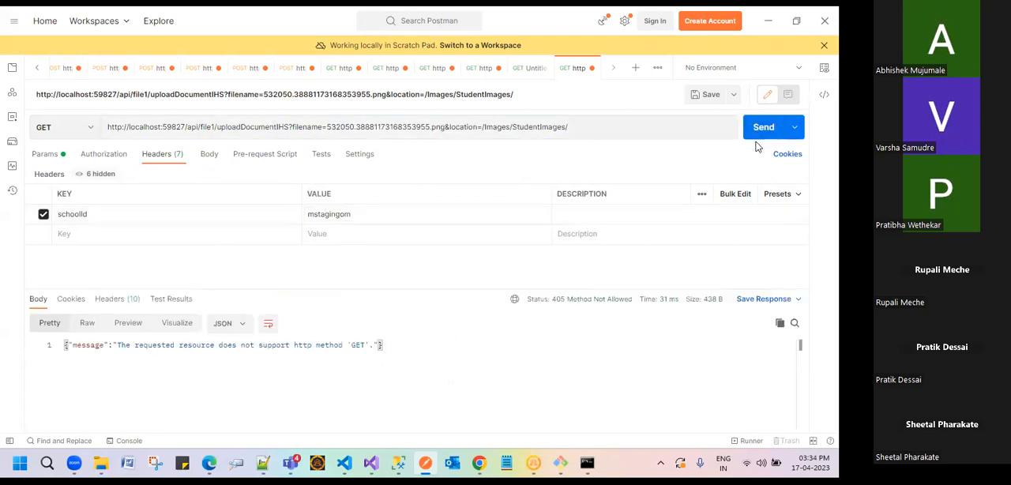
double_click(376, 356)
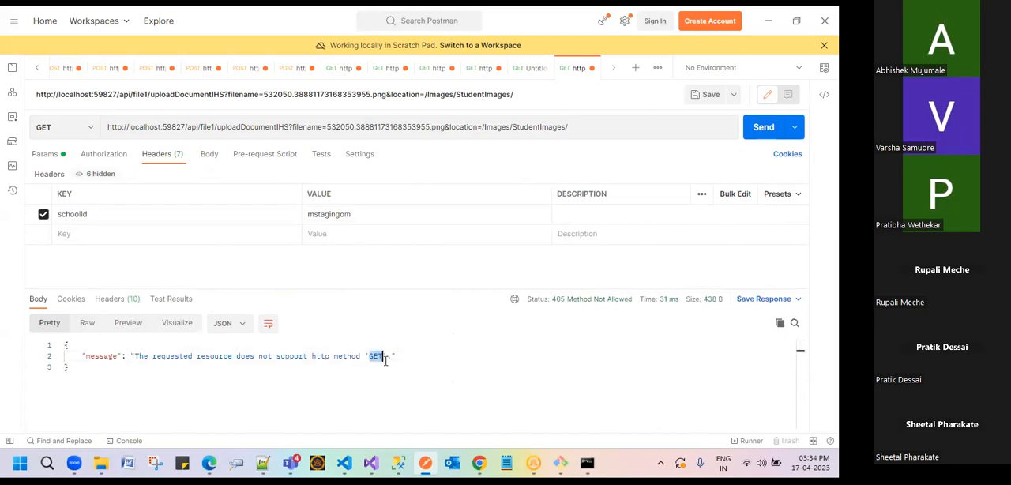
Step: Change the uploadDocumentIHS request's method to POST and send it
left_click(57, 123)
left_click(63, 169)
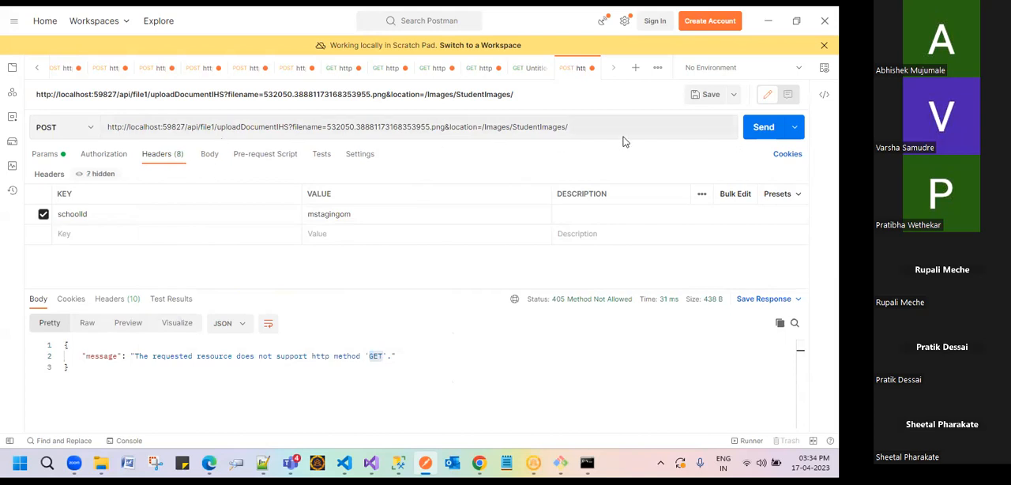
left_click(762, 128)
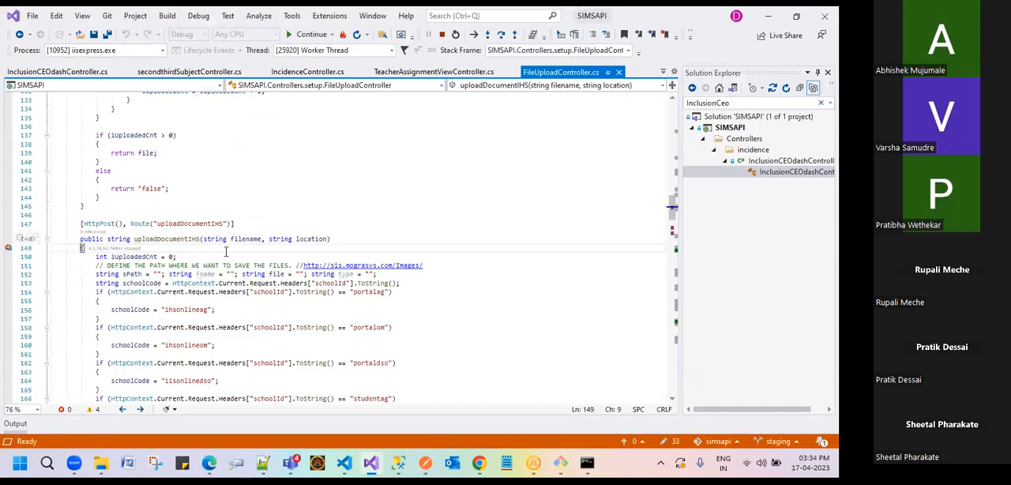
Step: In Visual Studio, inspect the location parameter's value at the uploadDocumentIHS breakpoint and step over the method's first statements
mouse_move(319, 244)
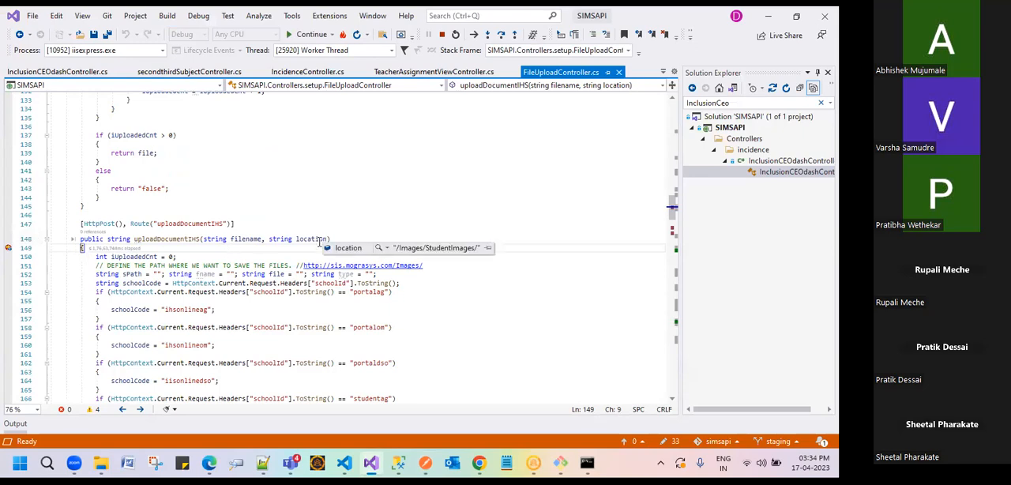
scroll(352, 228, "down", 1)
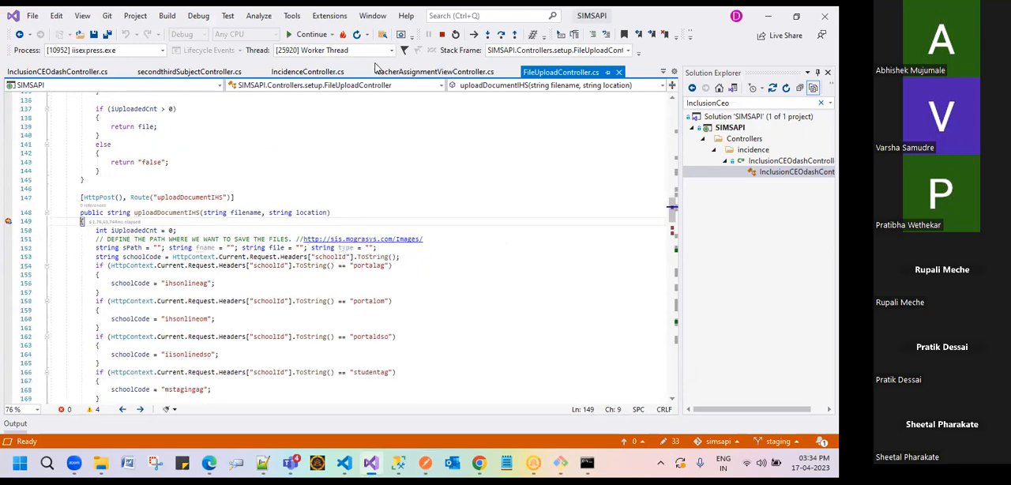
key("F10")
key("F10")
key("F10")
key("F10")
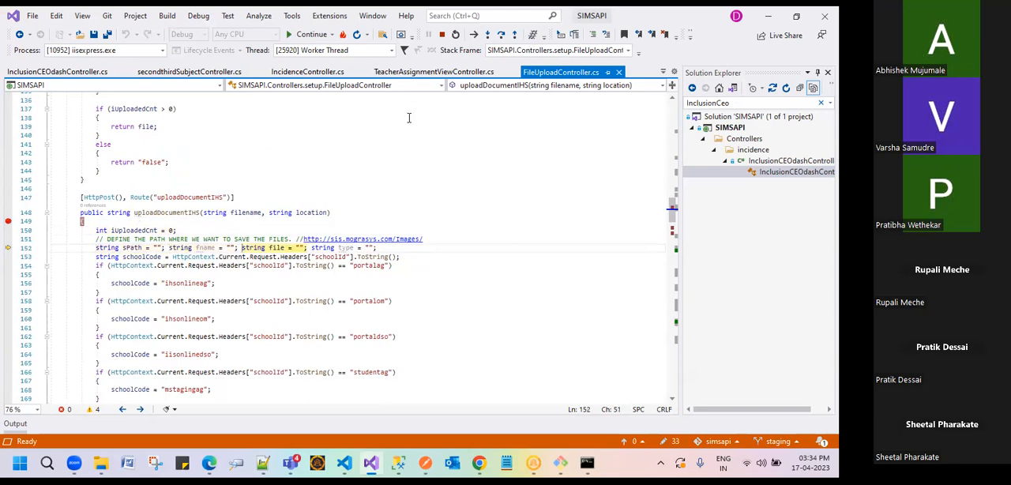
Step: Continue execution past the for-loop breakpoint and the exception until the request completes, and inspect the response status in Postman
scroll(392, 228, "down", 1)
left_click(311, 34)
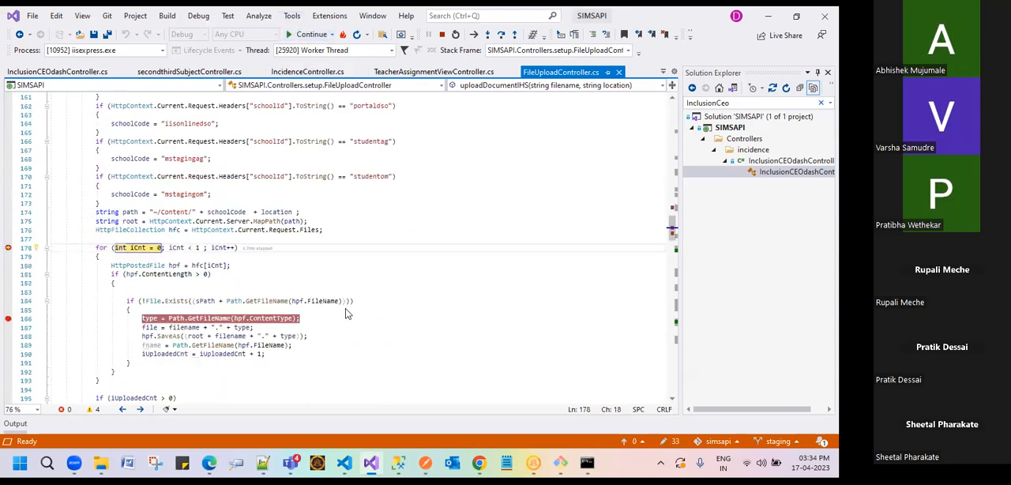
left_click(313, 34)
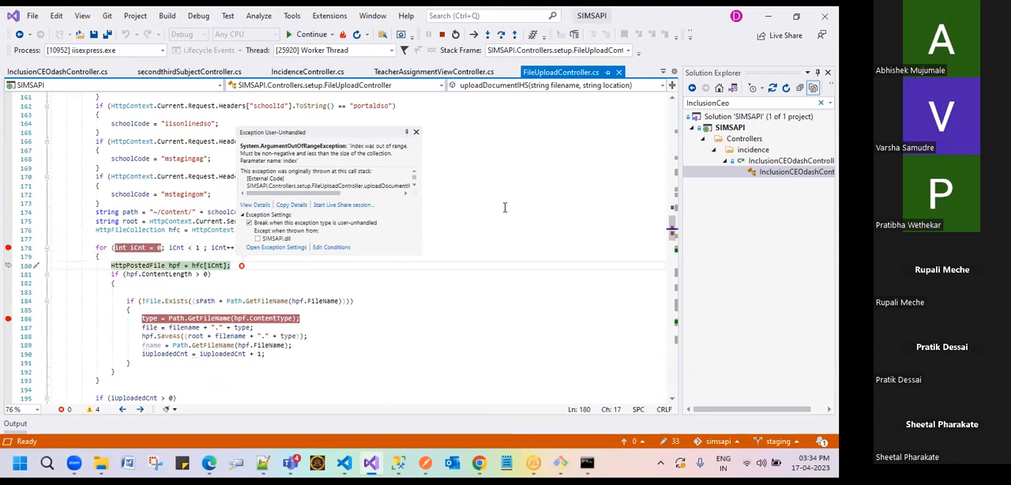
left_click(301, 35)
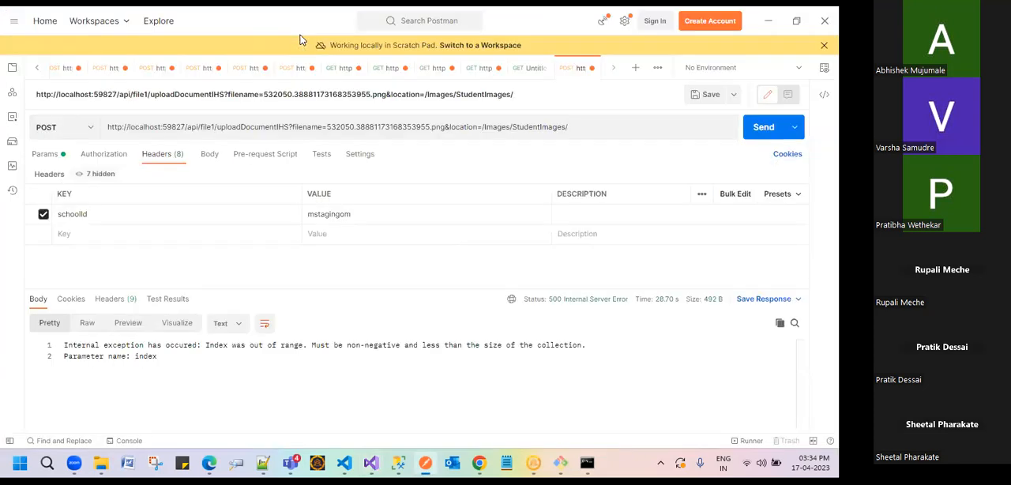
mouse_move(583, 306)
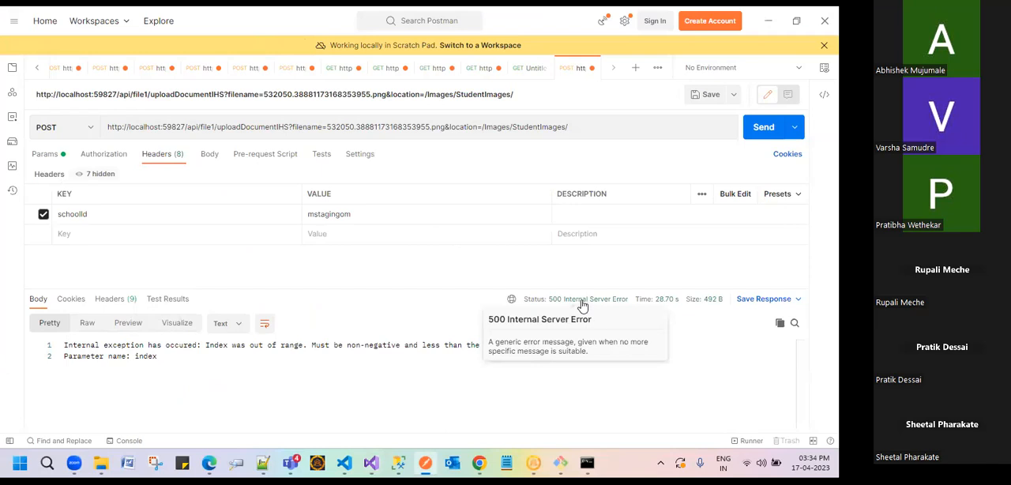
Step: Close the empty Untitled Request and open the GET getStudentsDetails request
left_click(526, 67)
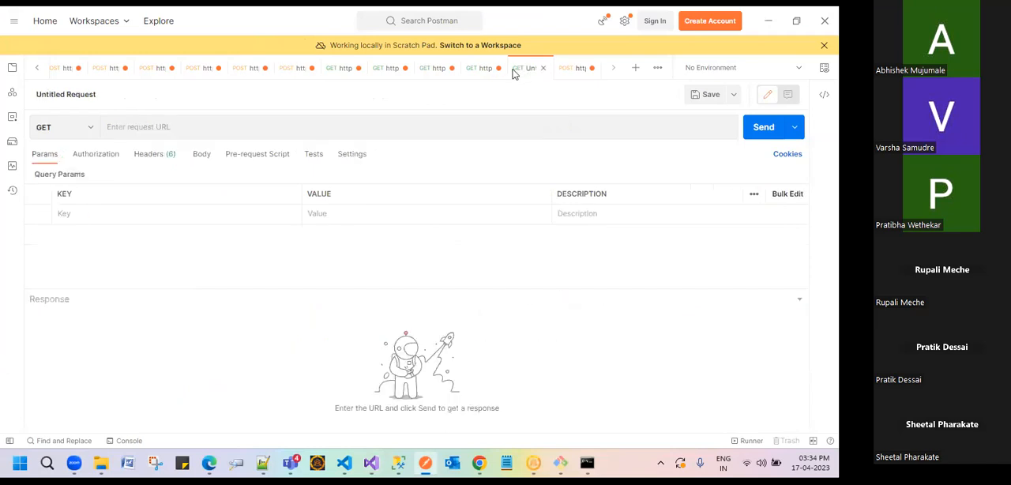
left_click(543, 68)
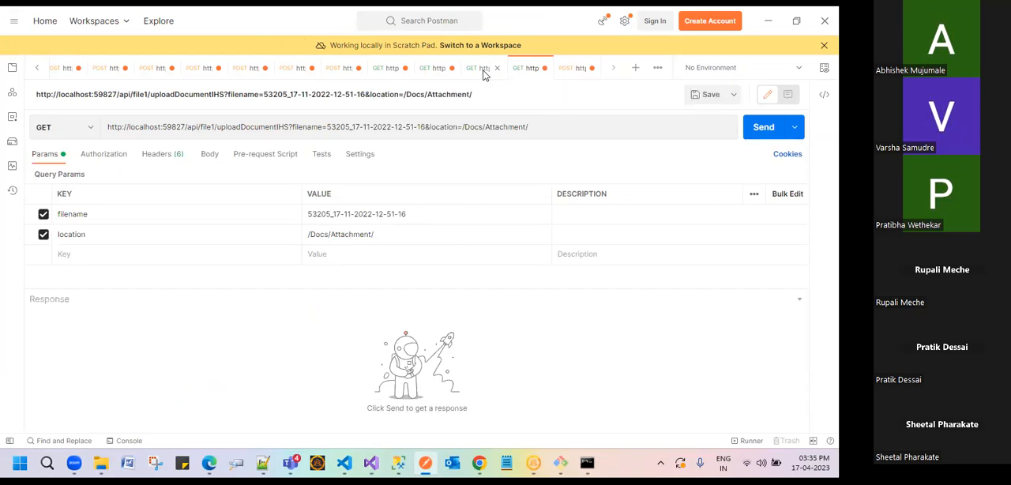
left_click(481, 70)
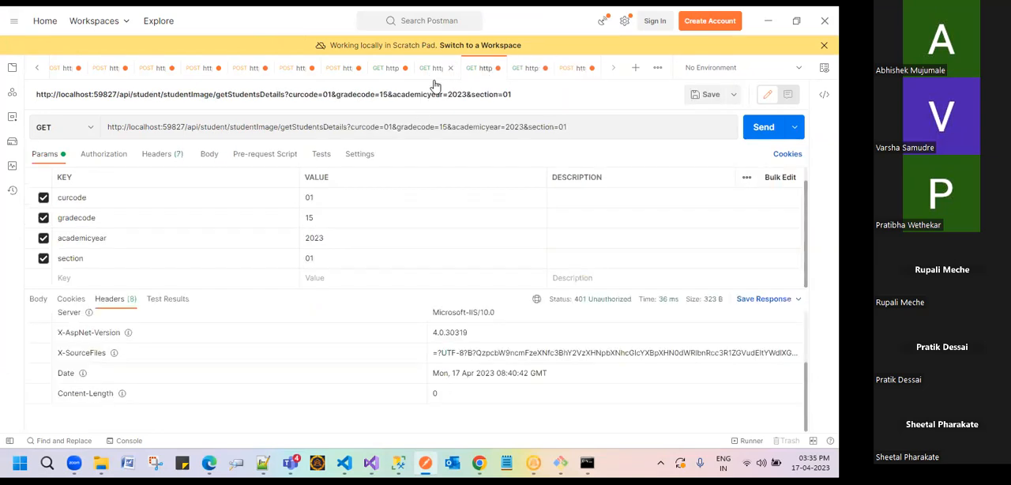
Step: Highlight studentImage and getStudentsDetails in the URL, and the academicyear key in the query parameters
double_click(240, 127)
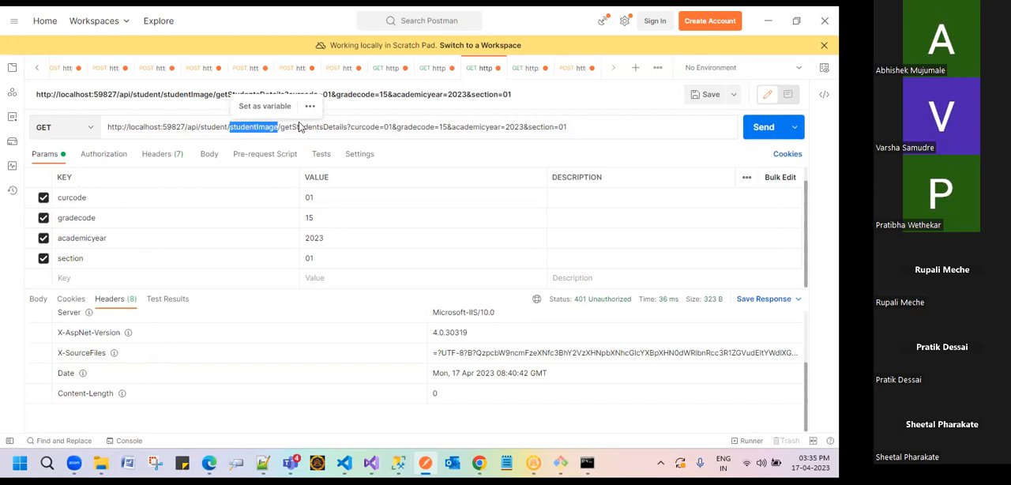
double_click(300, 127)
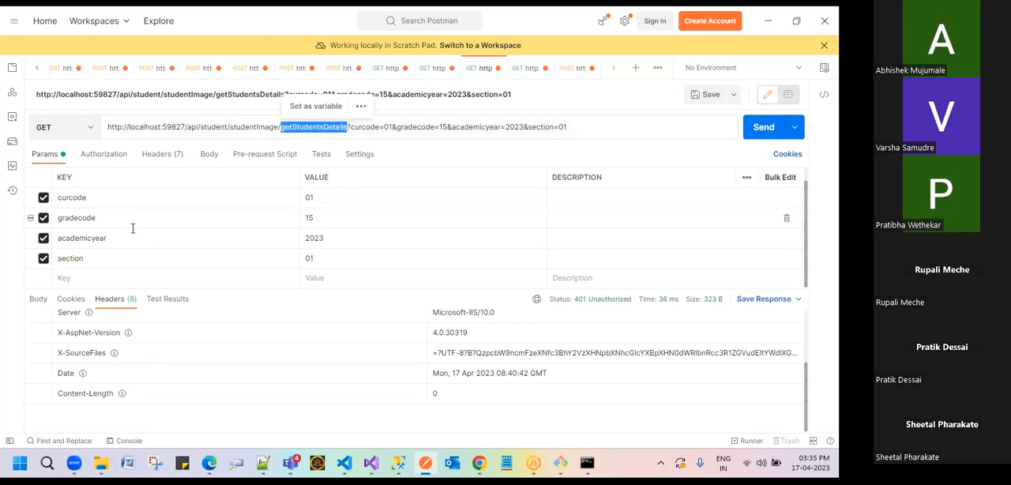
double_click(77, 240)
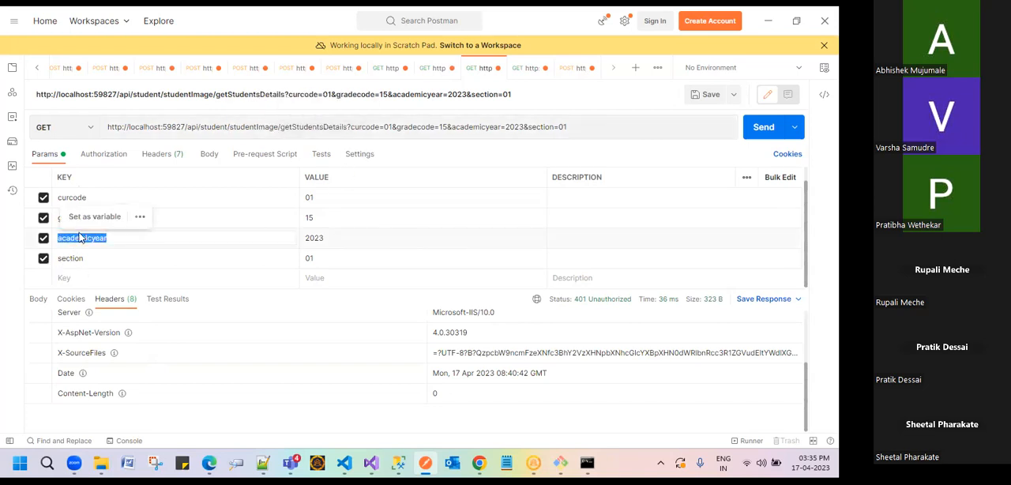
Step: Show the response body, send the getStudentsDetails request, and inspect the response status
left_click(37, 298)
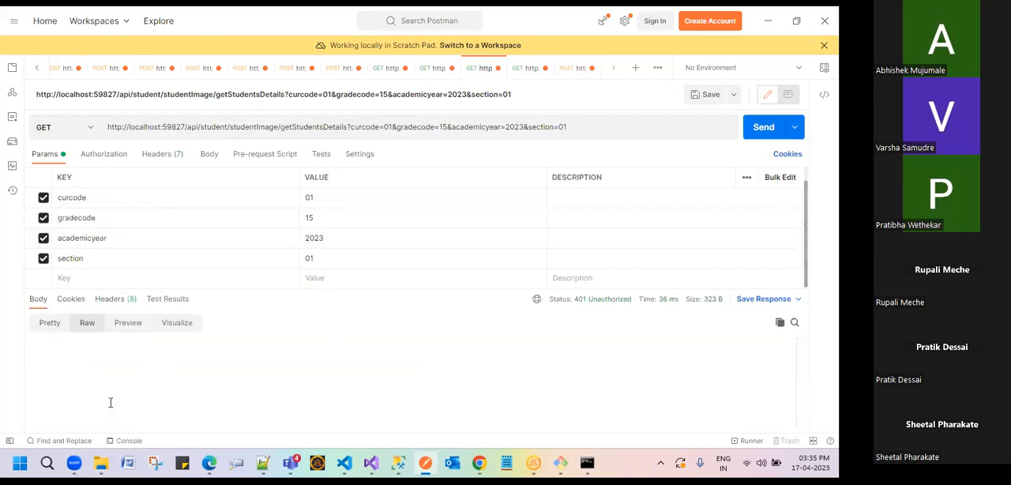
left_click(763, 133)
mouse_move(577, 308)
Step: Review the request's body and header settings, and set its authorization type to Bearer Token
left_click(210, 156)
left_click(176, 155)
left_click(101, 155)
left_click(158, 186)
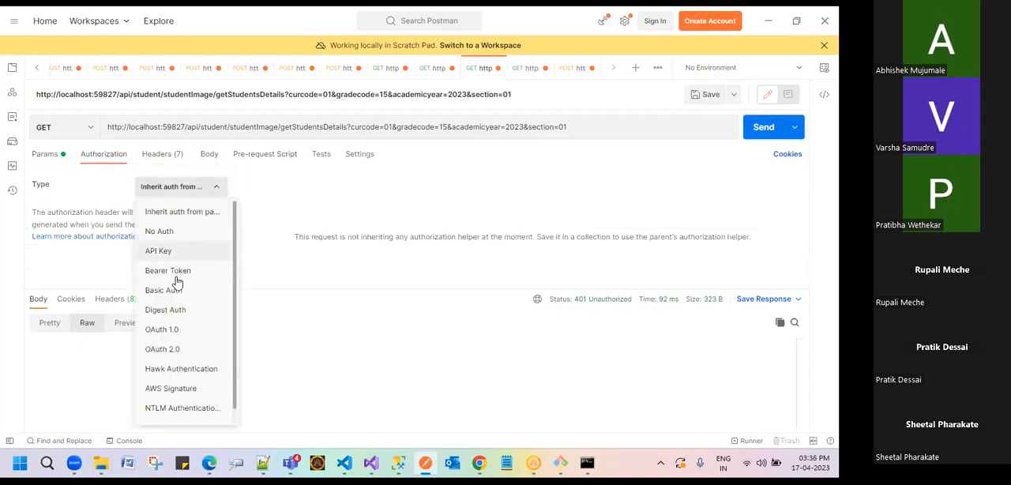
left_click(175, 270)
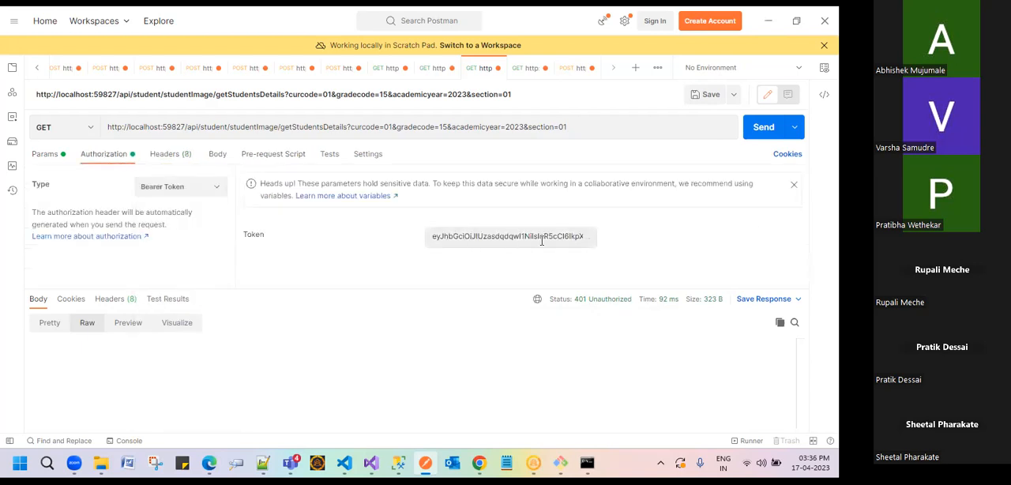
Step: Return to the query parameters, highlight the studentImage part of the request URL, and select the whole URL
left_click(56, 154)
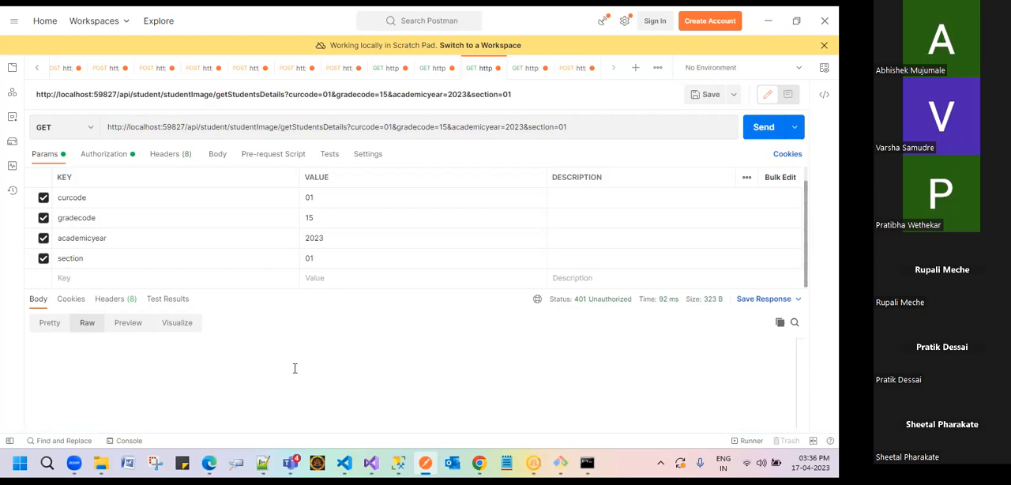
left_click(191, 124)
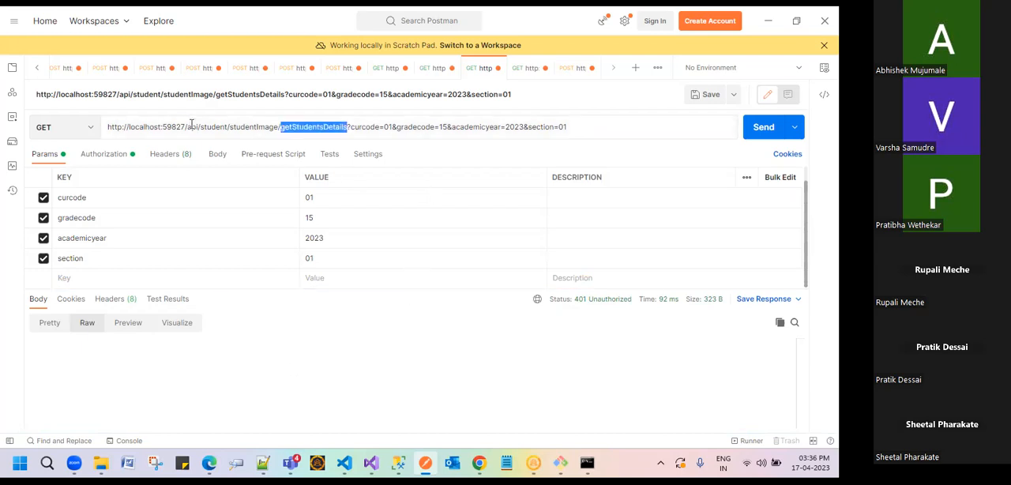
double_click(204, 126)
left_click_drag(255, 127, 251, 126)
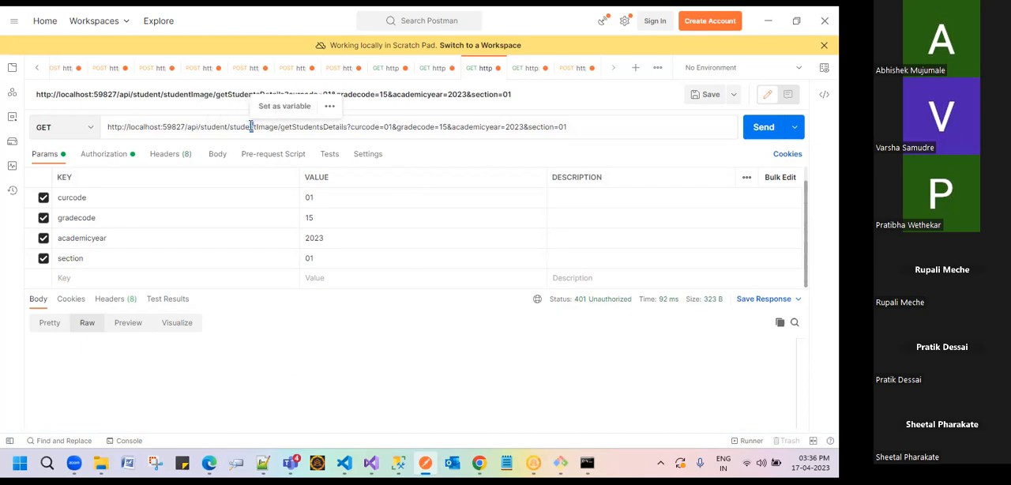
double_click(257, 127)
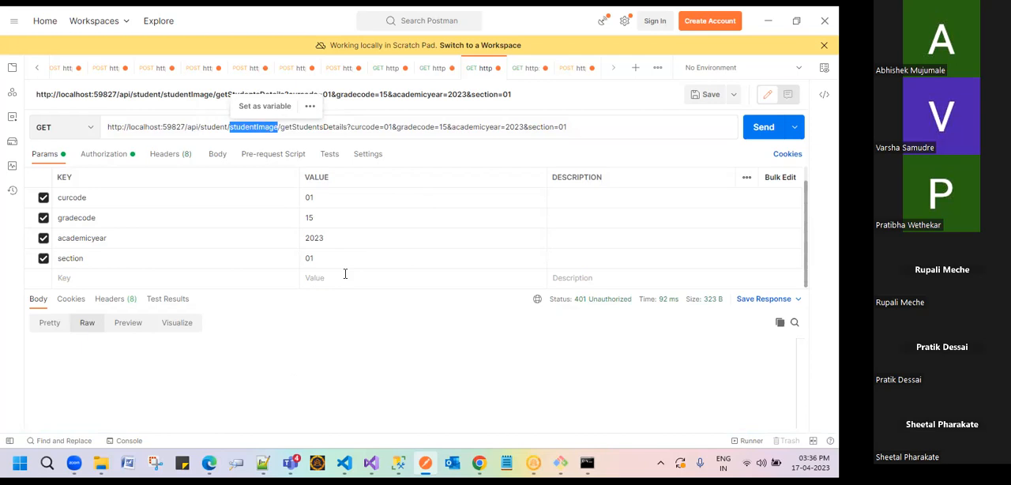
left_click_drag(587, 129, 109, 142)
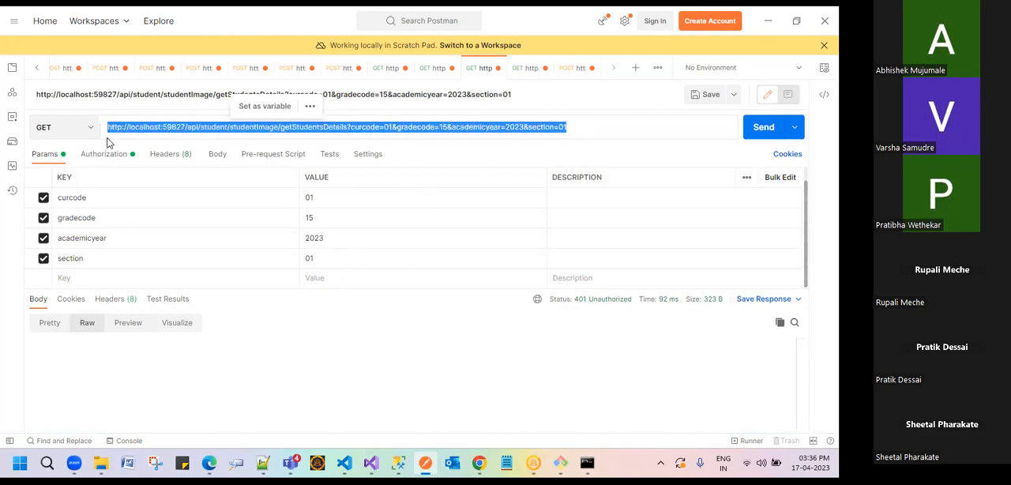
Step: Switch to the Mograsys window in Chrome, search the page list for "student im", and open Student Management-Student Image View
mouse_move(498, 460)
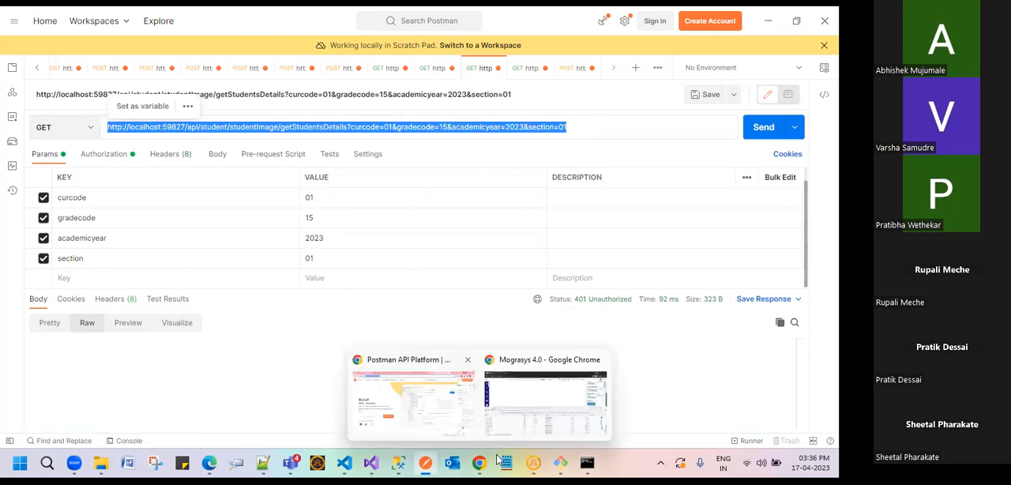
left_click(545, 403)
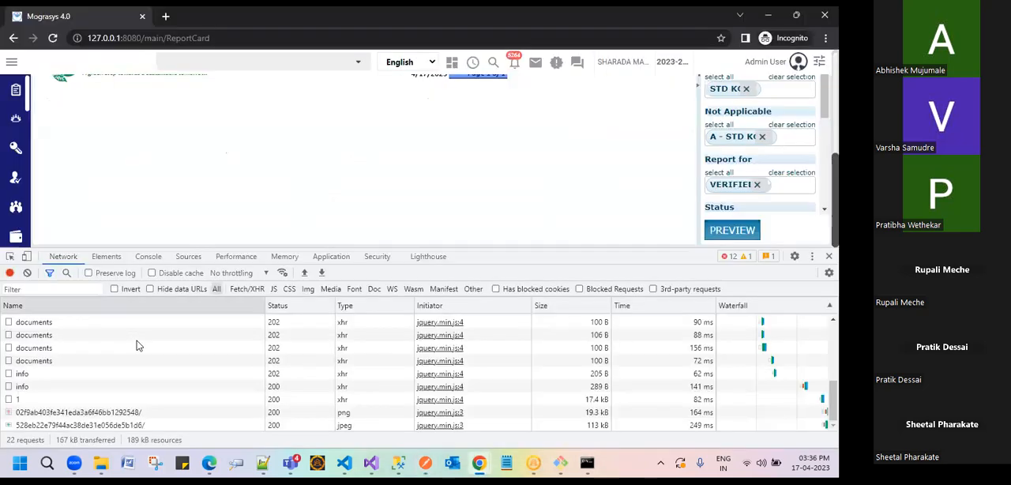
scroll(140, 348, "up", 3)
scroll(84, 347, "down", 3)
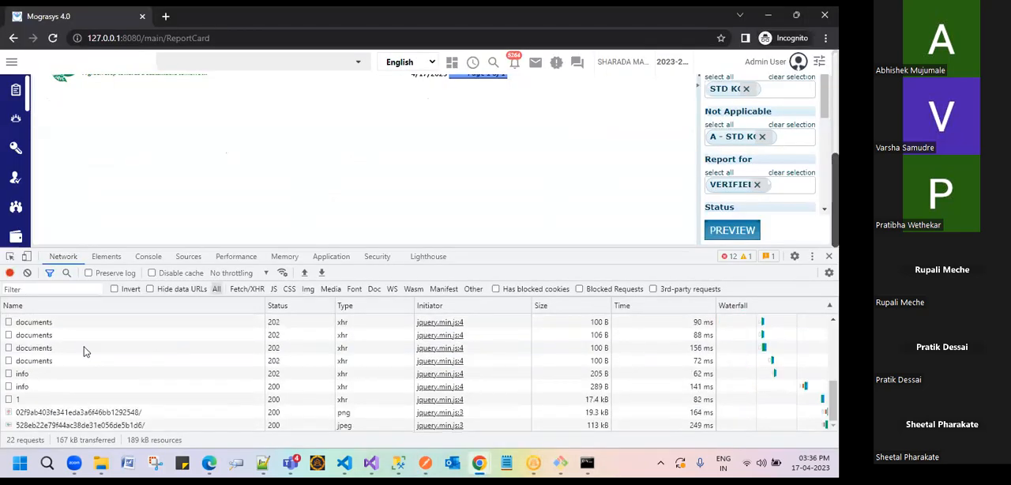
scroll(170, 79, "up", 5)
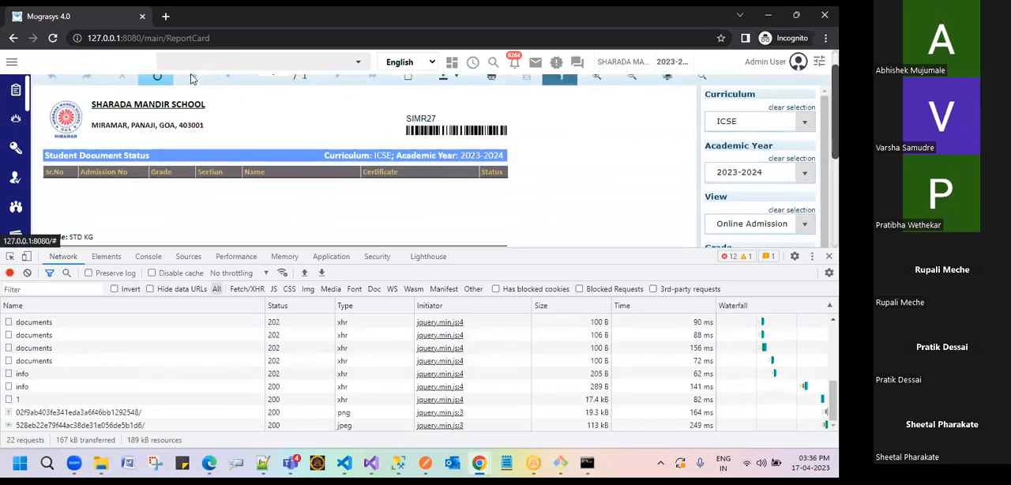
left_click(261, 62)
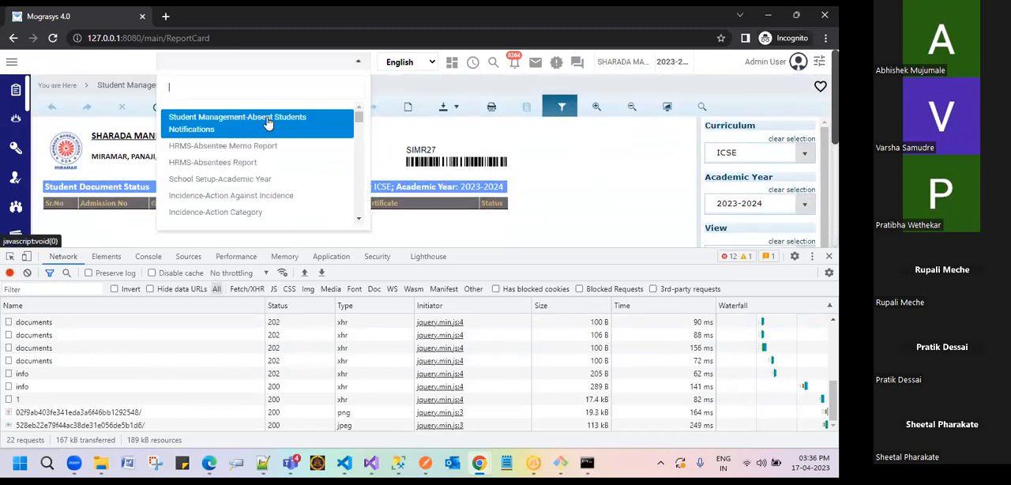
type("student im")
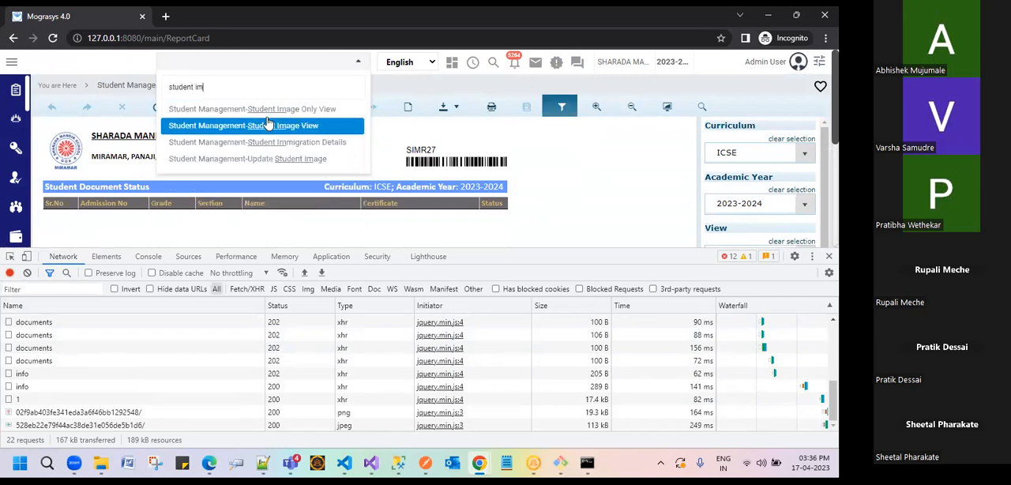
left_click(267, 125)
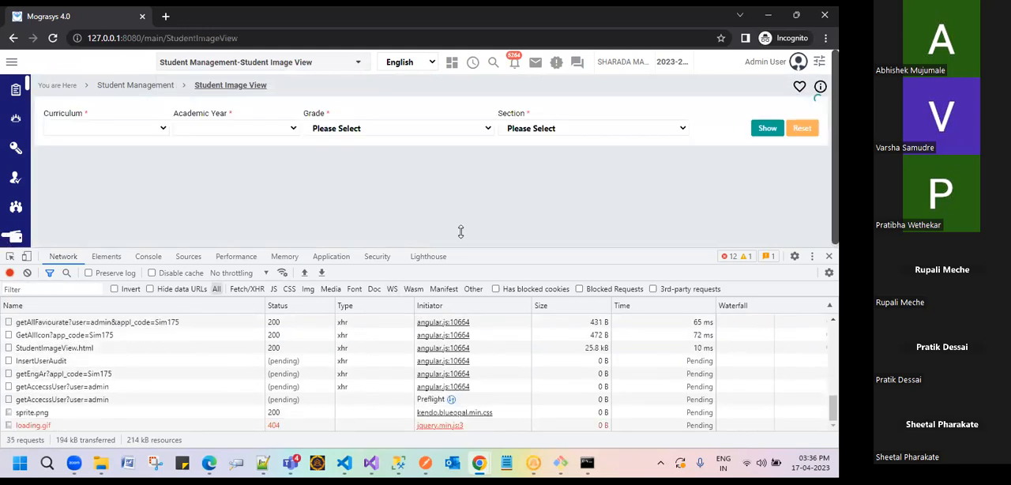
Step: Enlarge the developer tools area and resume the paused script through its successive debugger stops up to the getGrade function
left_click_drag(461, 231, 460, 221)
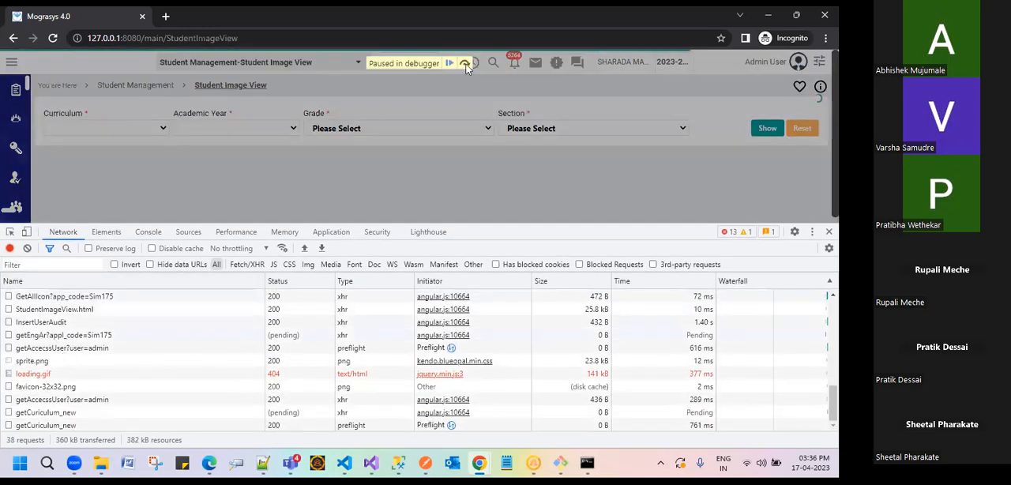
left_click(452, 64)
left_click(453, 64)
left_click(453, 64)
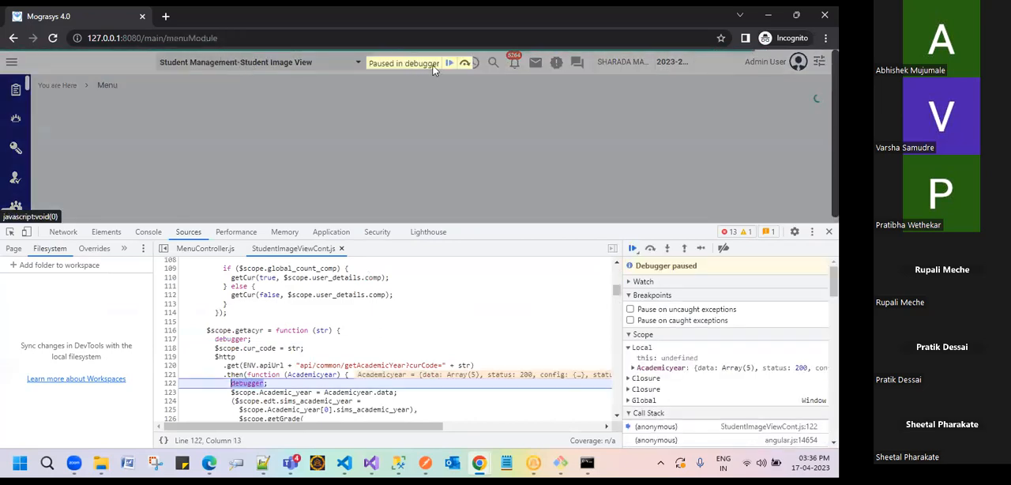
left_click(448, 63)
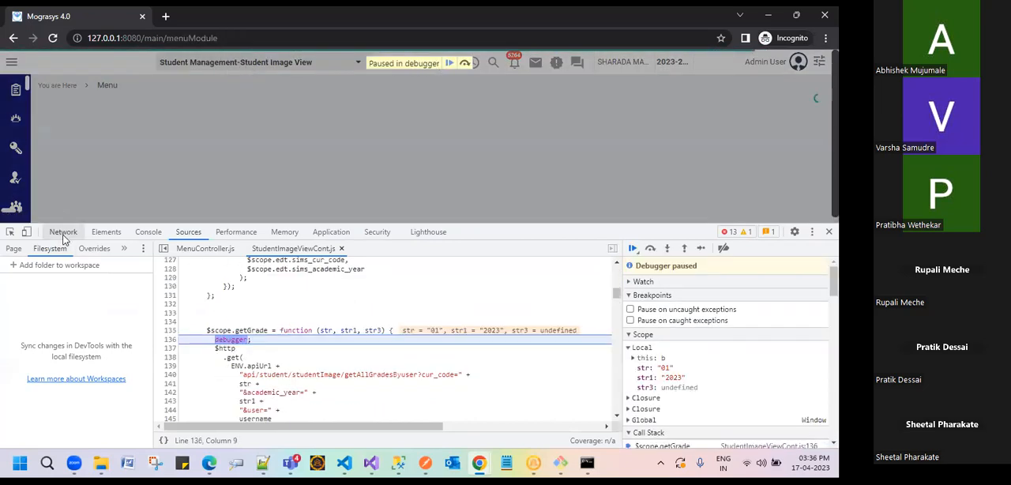
Step: Clear the recorded network requests and resume the script paused in getGrade
left_click(63, 232)
left_click(27, 248)
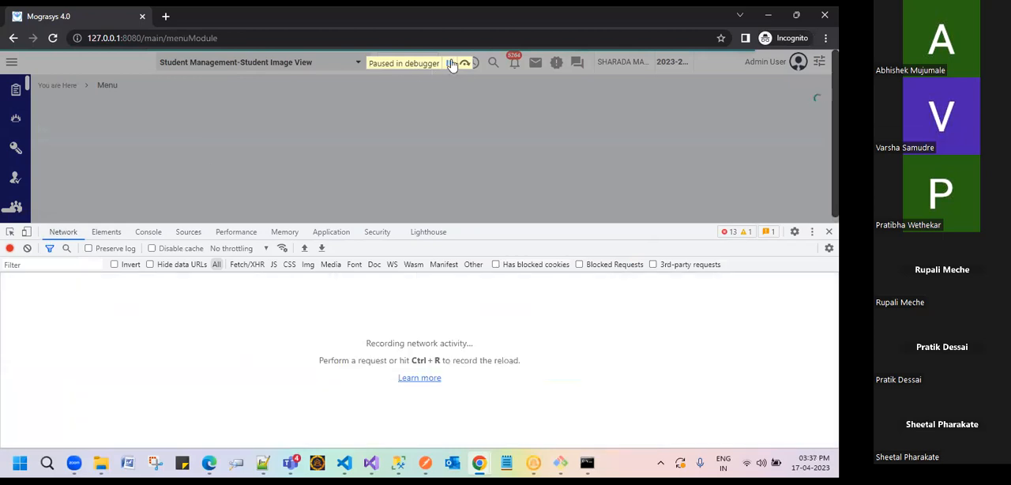
left_click(452, 63)
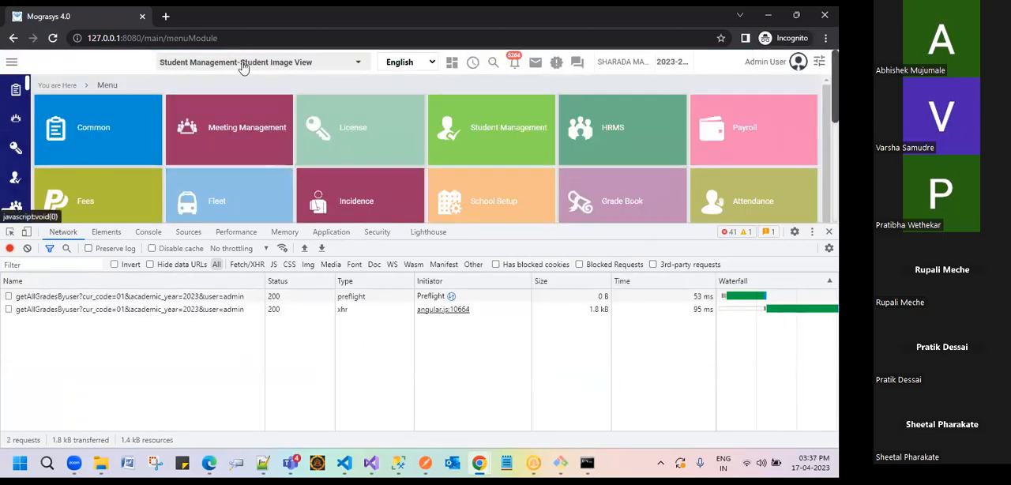
Step: Reopen Student Management-Student Image View by searching the page list for "student im"
left_click(243, 68)
left_click(204, 125)
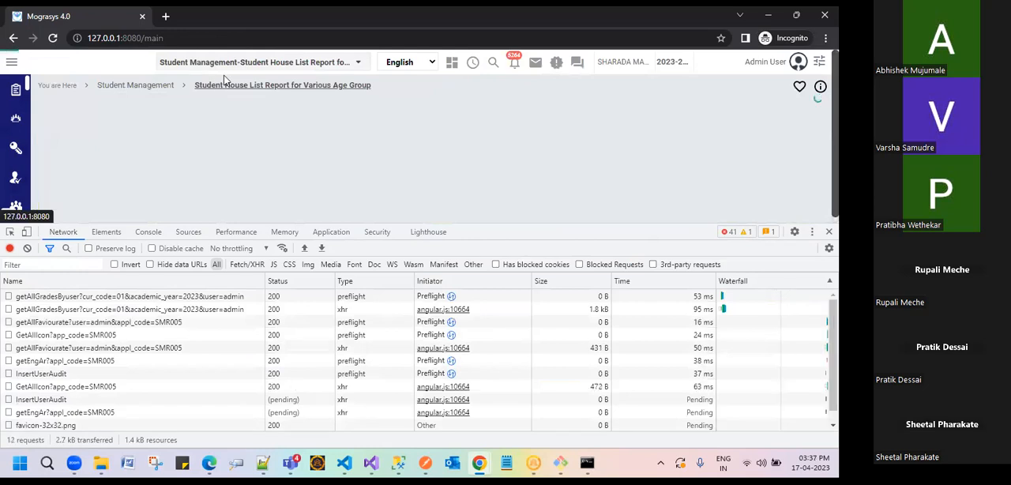
left_click(263, 67)
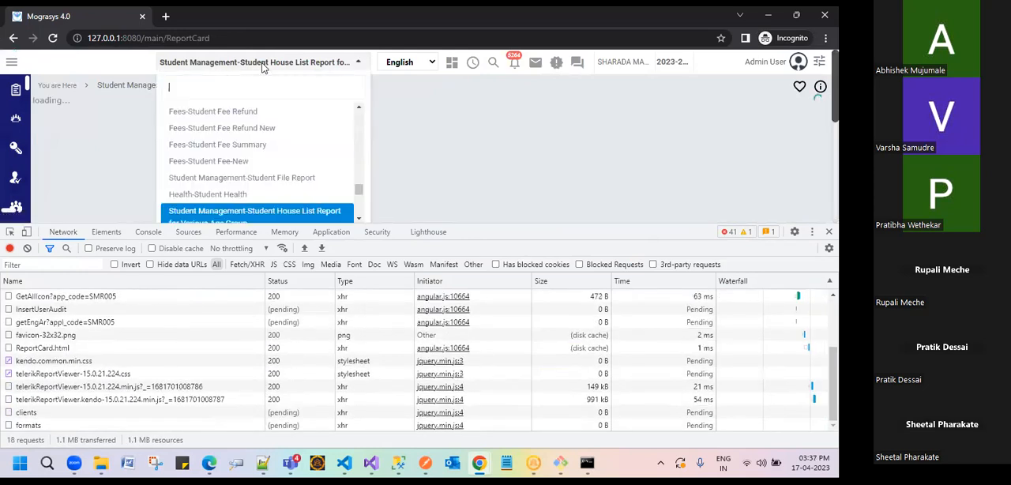
type("s")
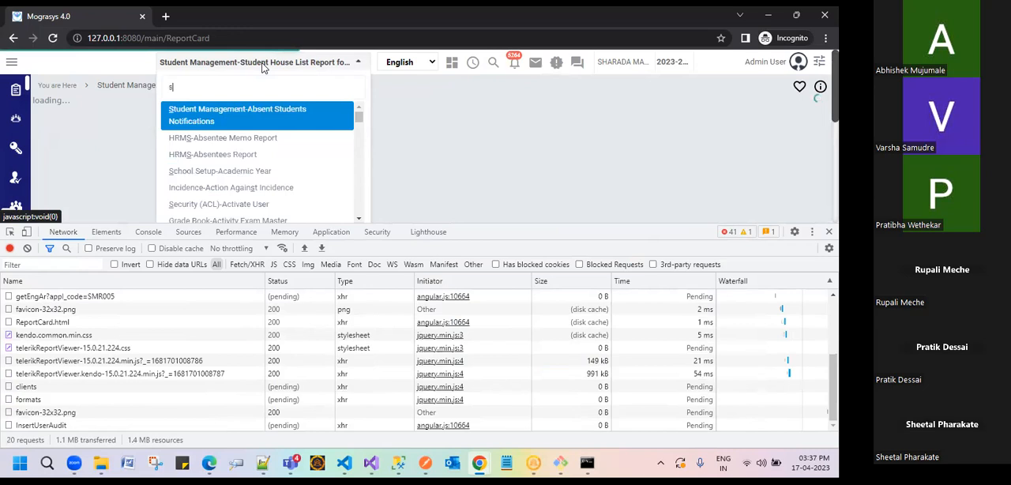
type("tudent im")
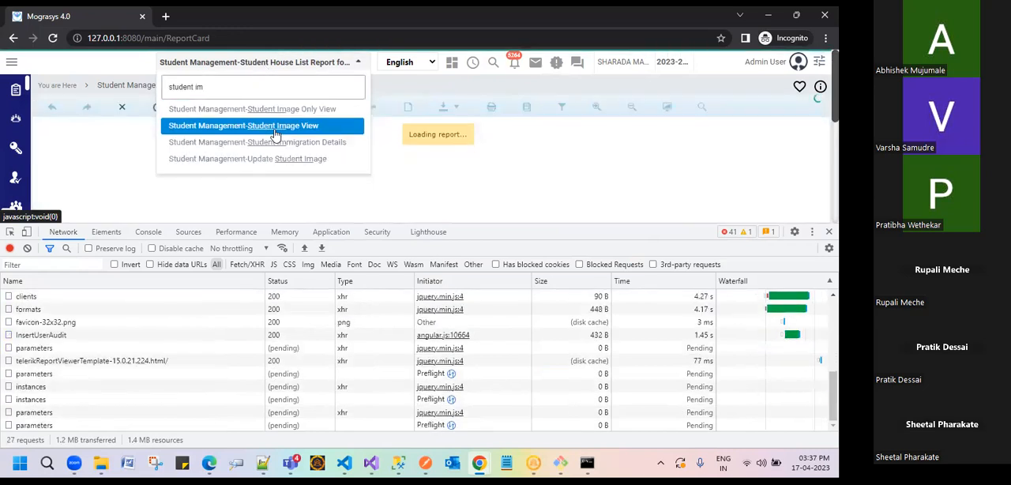
left_click(275, 136)
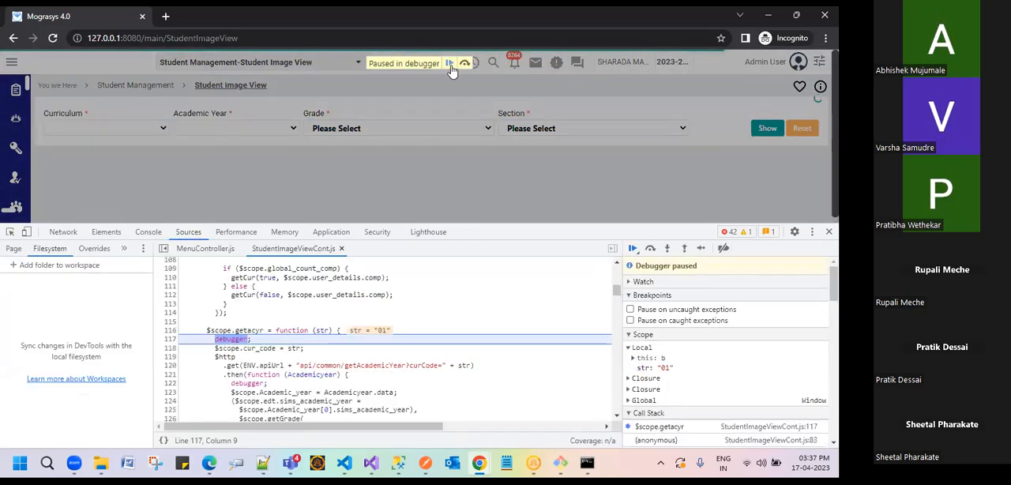
Step: Resume the paused script through its getacyr and getGrade debugger stops until the Student Image View page runs freely
left_click(451, 70)
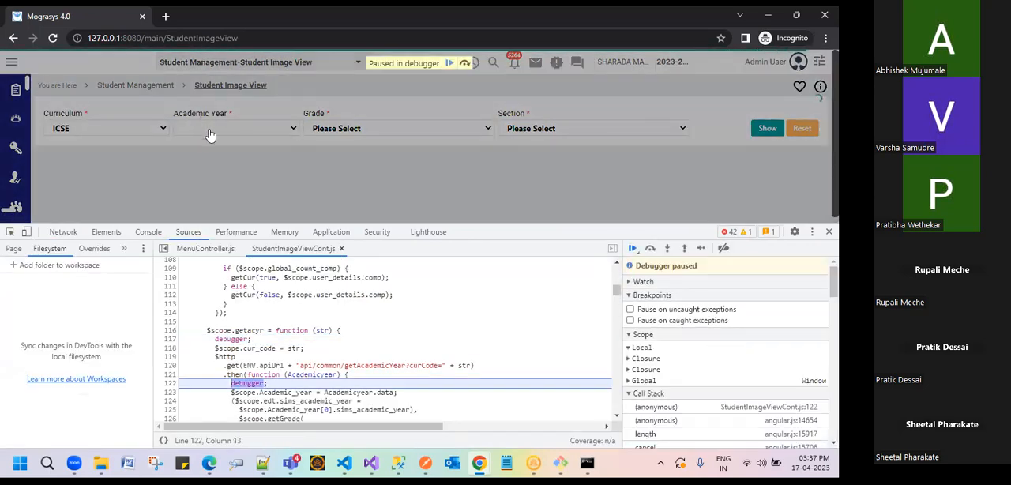
left_click(449, 64)
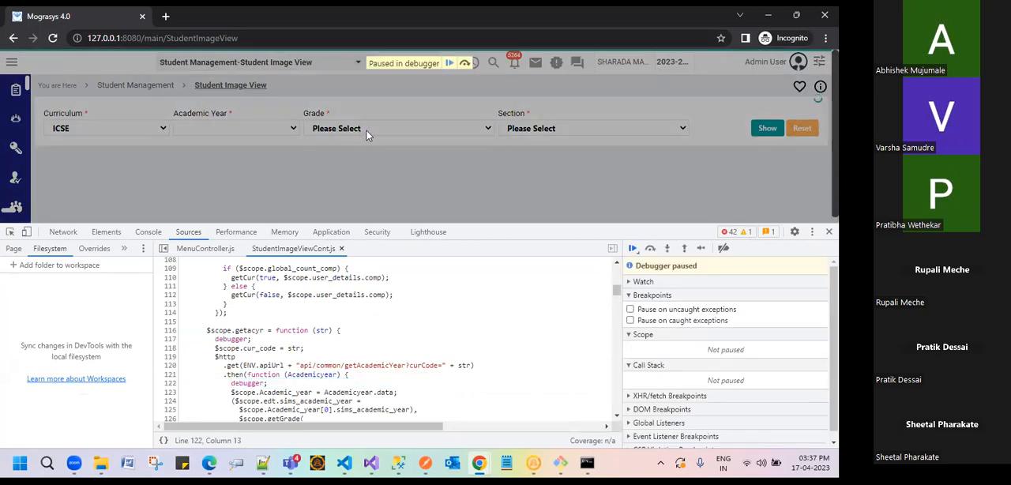
left_click(449, 63)
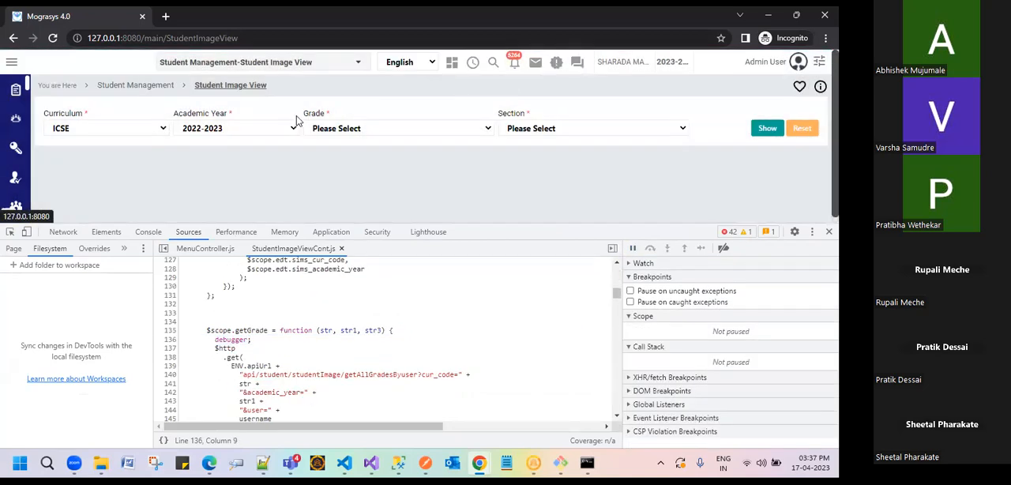
Step: Set the grade to STD XII and the section to B, resuming the script where it pauses
left_click(361, 131)
left_click(345, 307)
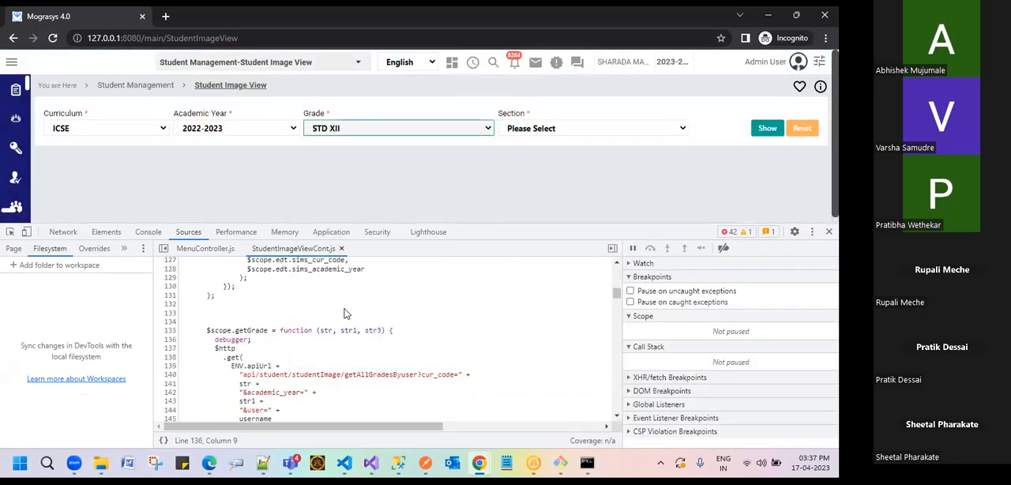
left_click(448, 64)
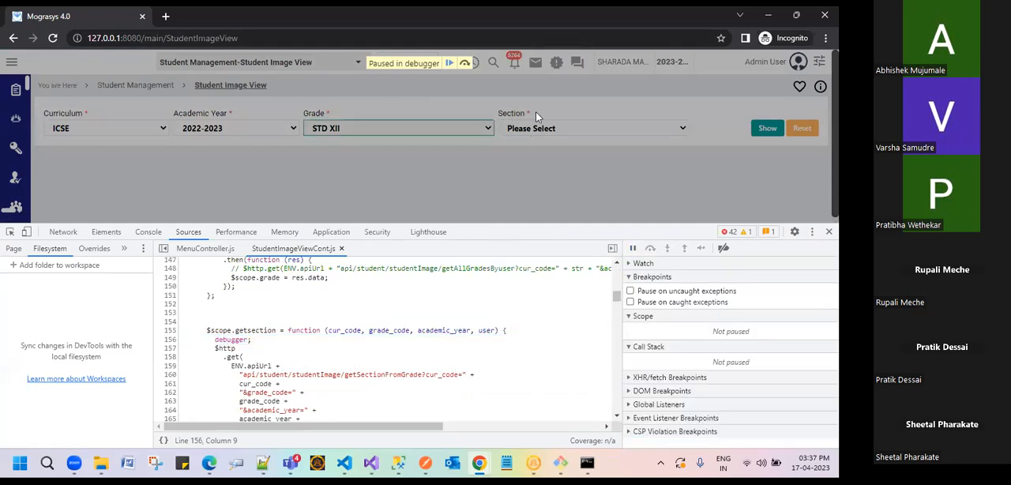
left_click(542, 132)
left_click(537, 161)
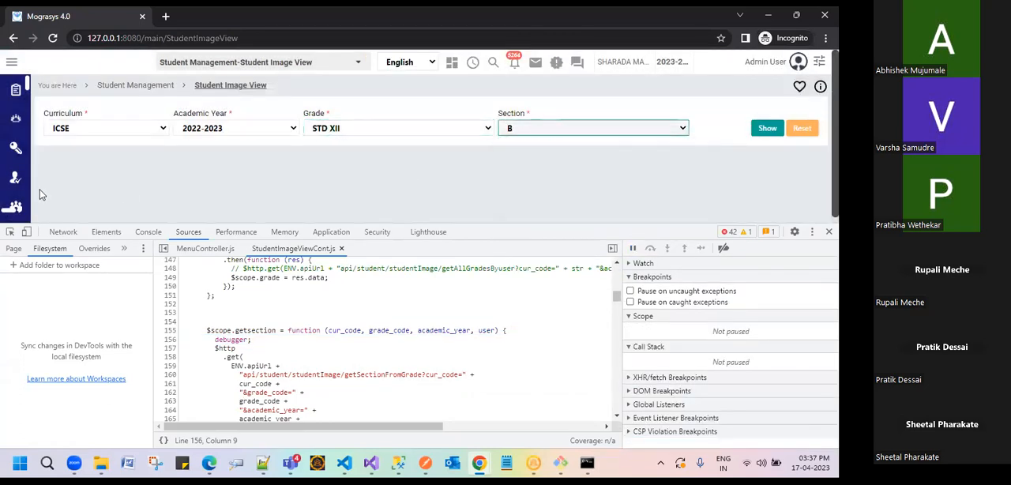
Step: Clear the recorded network requests, show the students of the chosen class, and resume the script paused in Show_Data
left_click(64, 233)
left_click(27, 248)
left_click(773, 126)
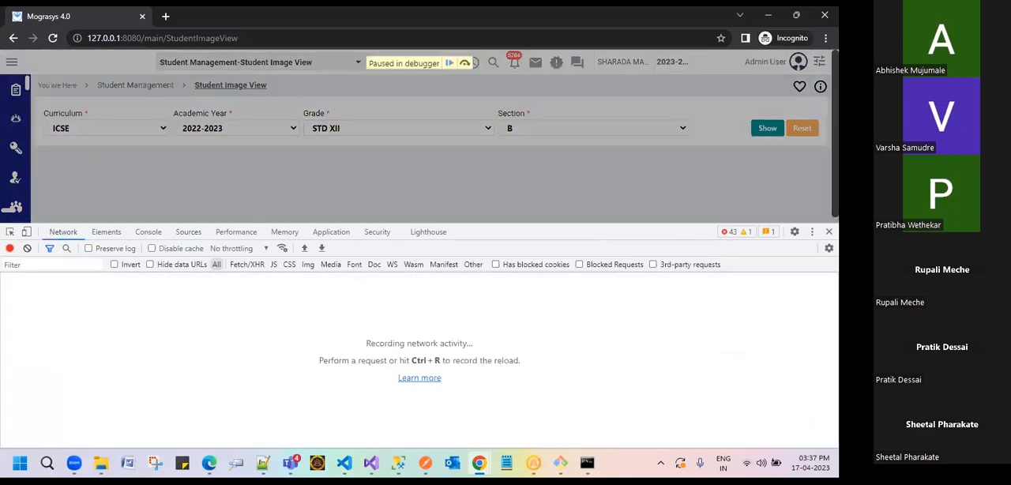
left_click(449, 64)
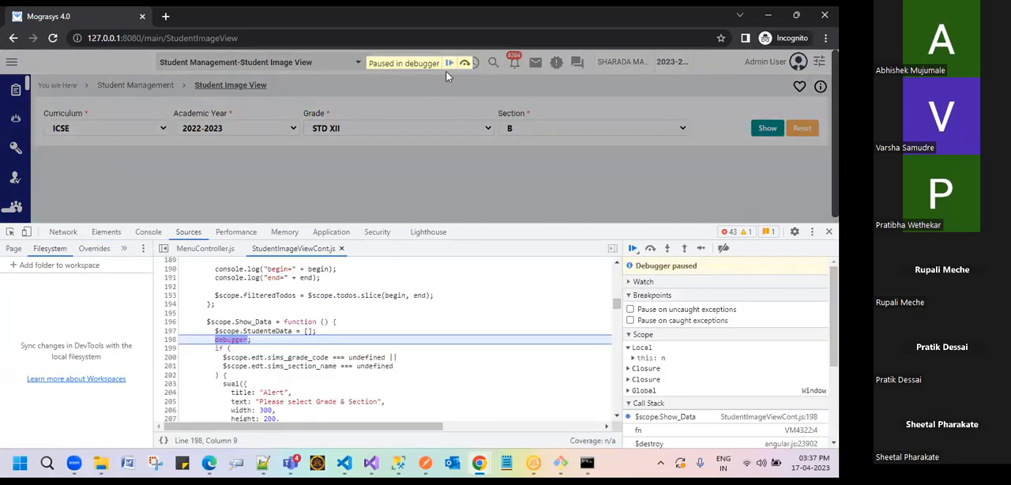
left_click(449, 70)
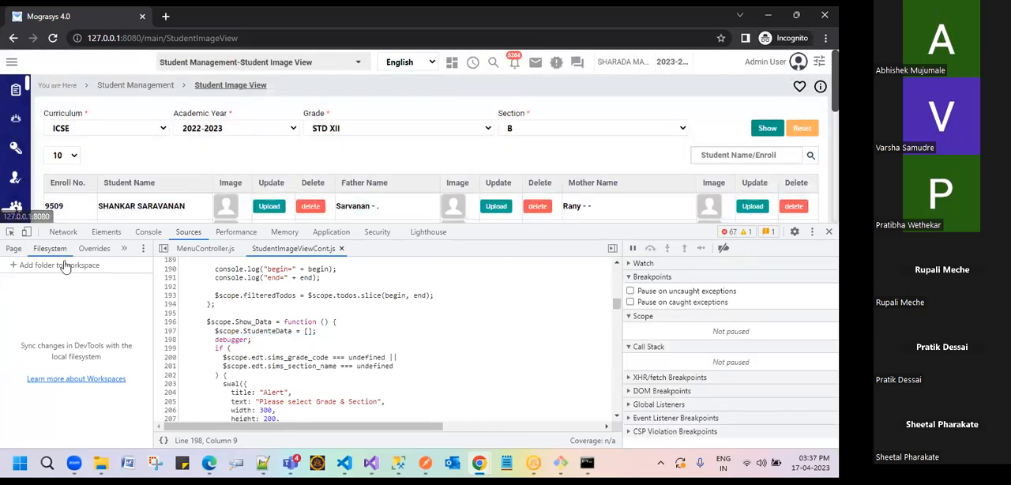
Step: Inspect the headers of the getStudentsDetails xhr request, highlight its request URL and academicyear parameter, and return to Postman
left_click(63, 232)
scroll(153, 190, "down", 3)
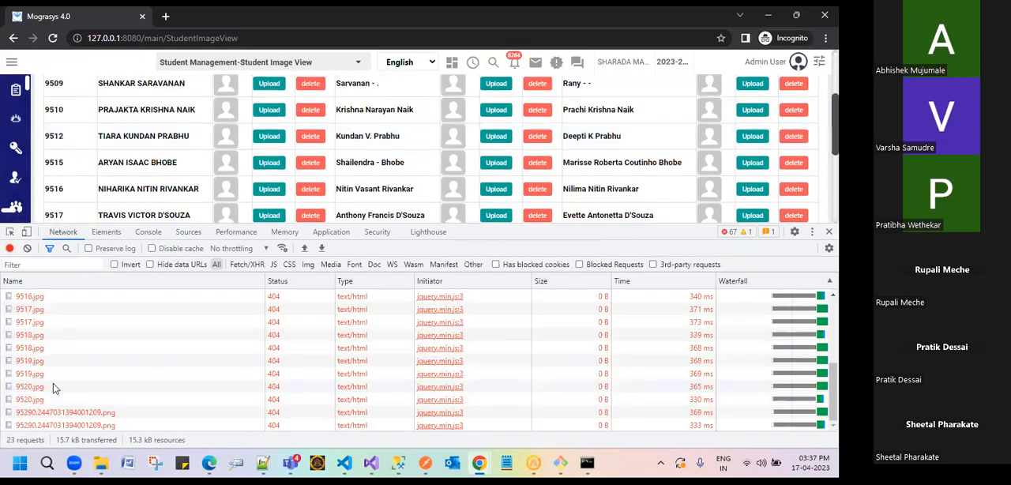
scroll(53, 383, "up", 5)
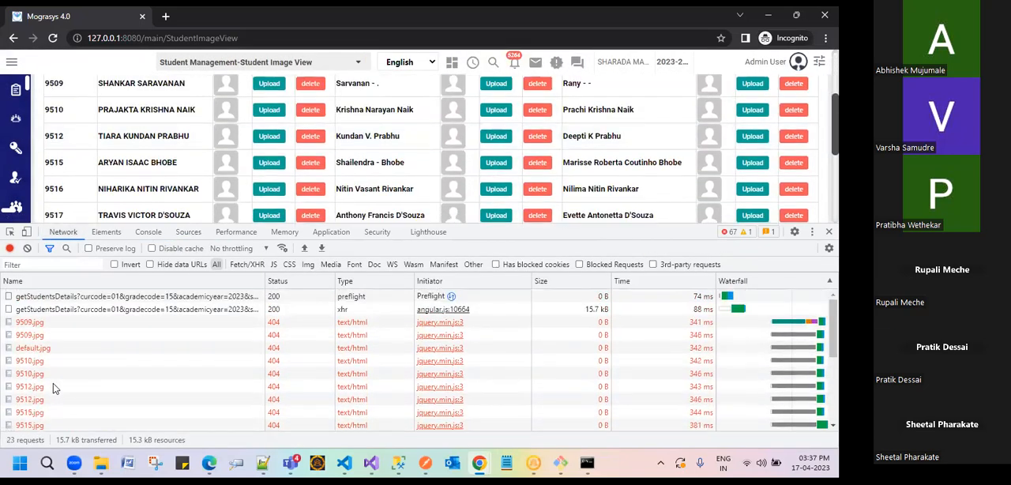
left_click(86, 313)
left_click_drag(776, 316, 275, 320)
left_click_drag(555, 316, 632, 317)
double_click(667, 313)
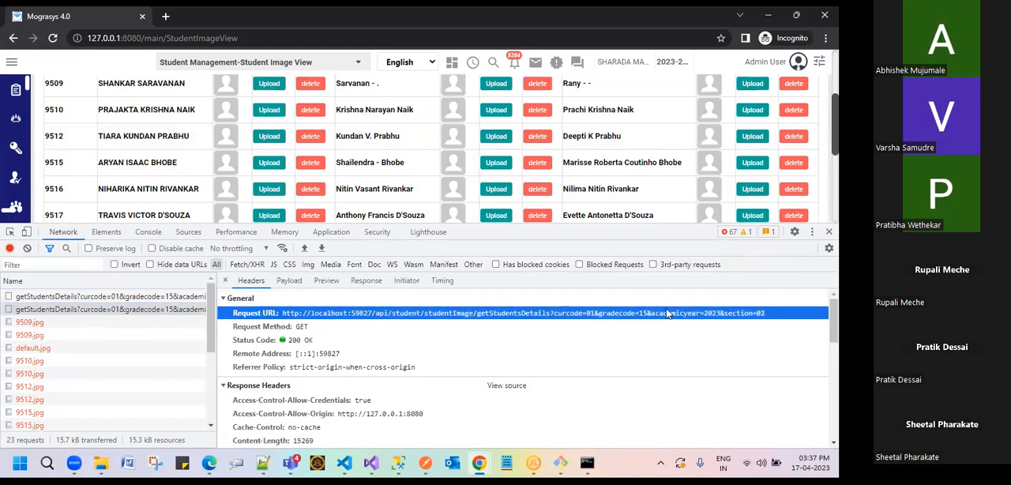
left_click(771, 16)
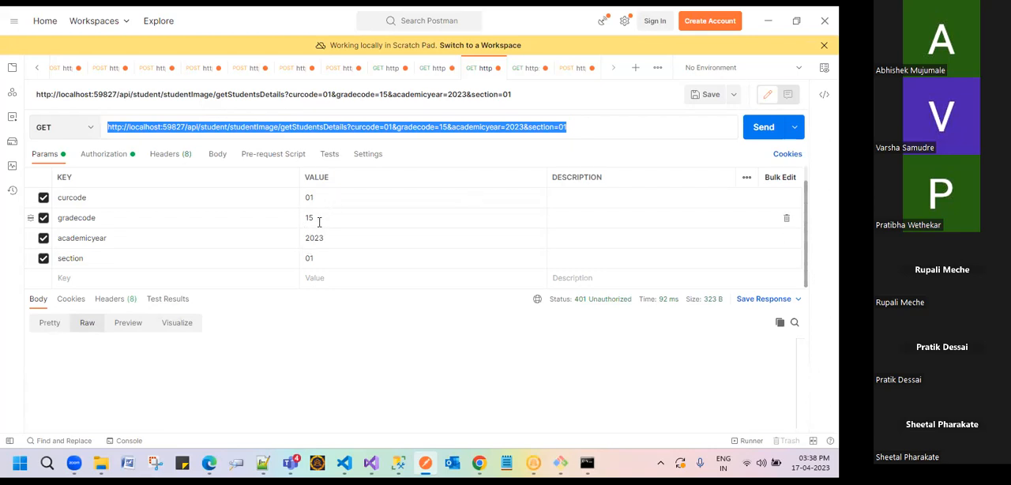
Step: Exclude the section and academicyear query parameters from the getStudentsDetails request and include both again
left_click(44, 257)
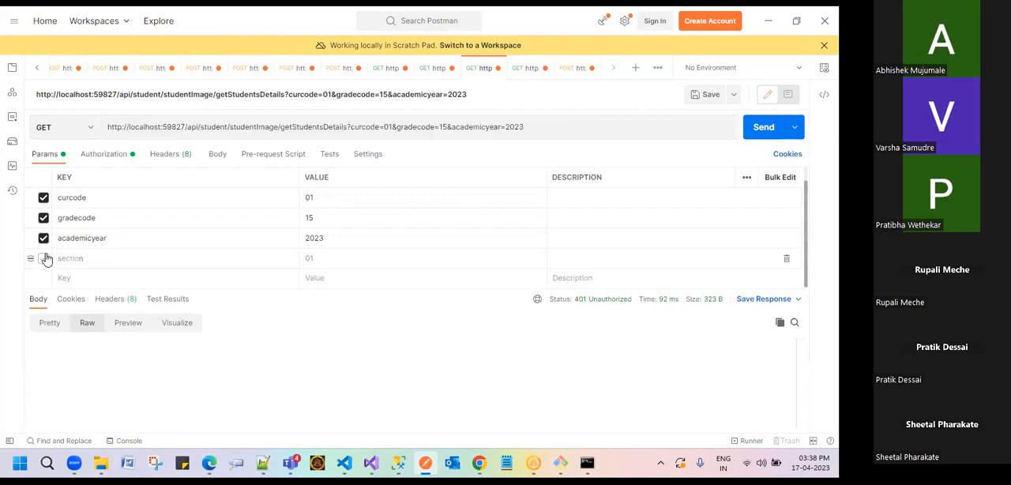
left_click(44, 239)
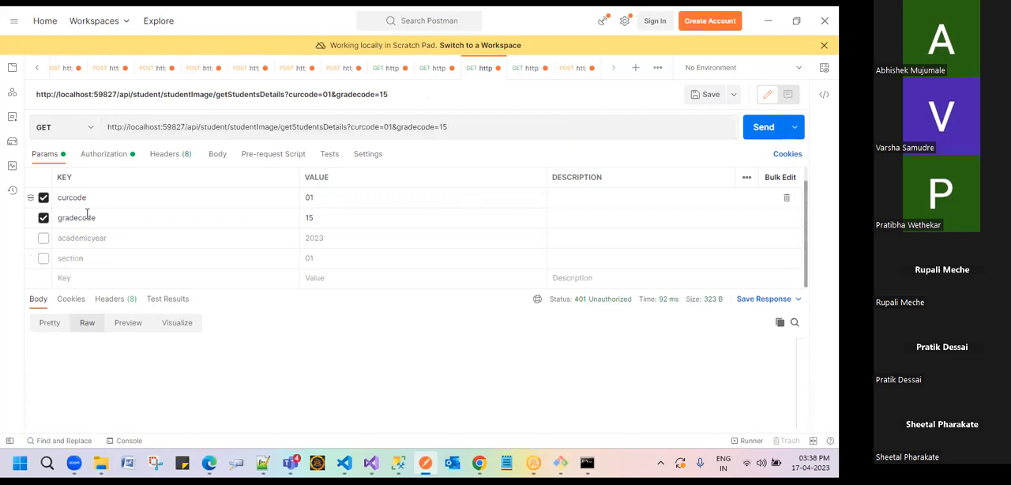
left_click(43, 238)
left_click(44, 258)
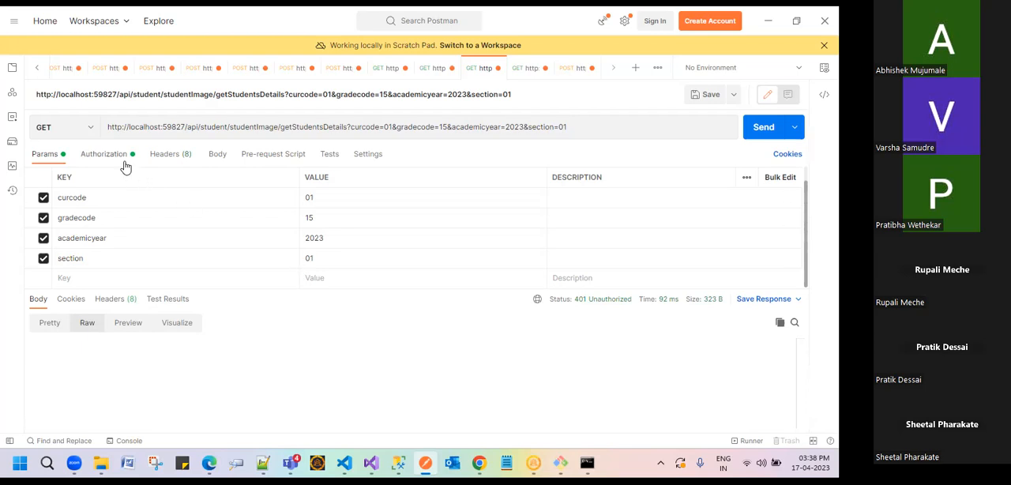
Step: Highlight localhost in the getStudentsDetails URL, look through the open POST requests, and select the whole verify-email URL
double_click(156, 128)
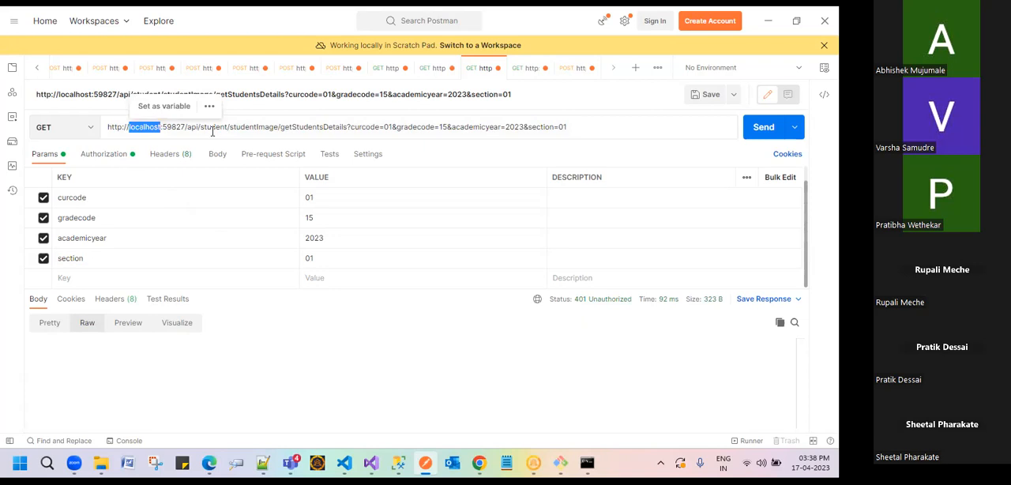
left_click(336, 70)
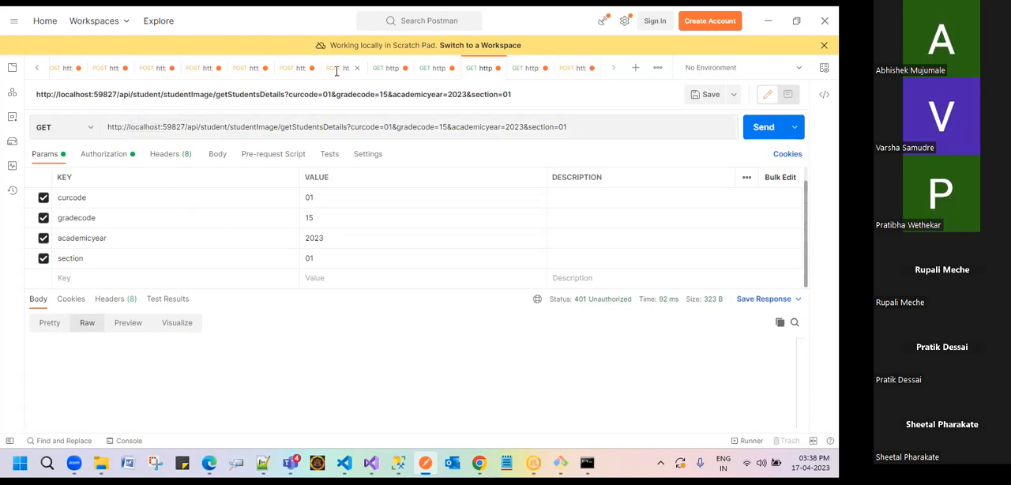
left_click(292, 69)
left_click(249, 69)
left_click(201, 75)
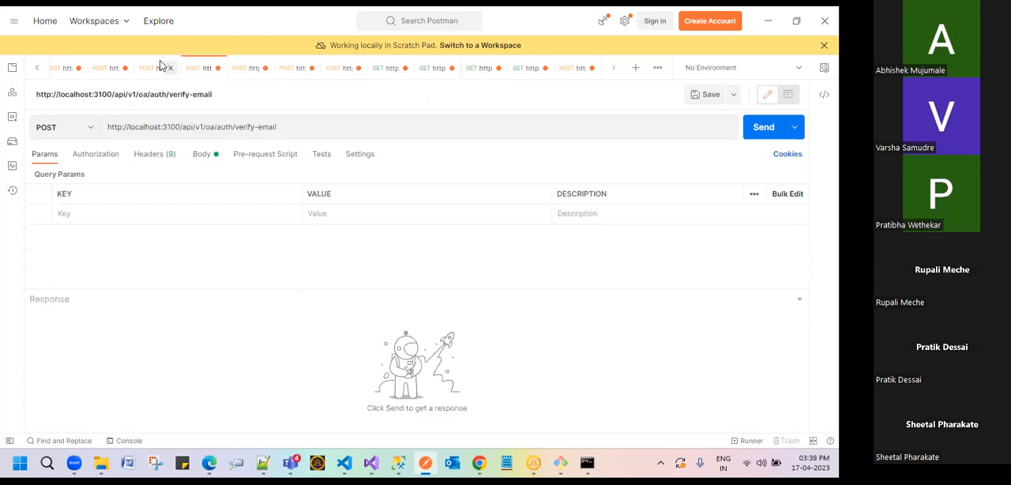
left_click(154, 68)
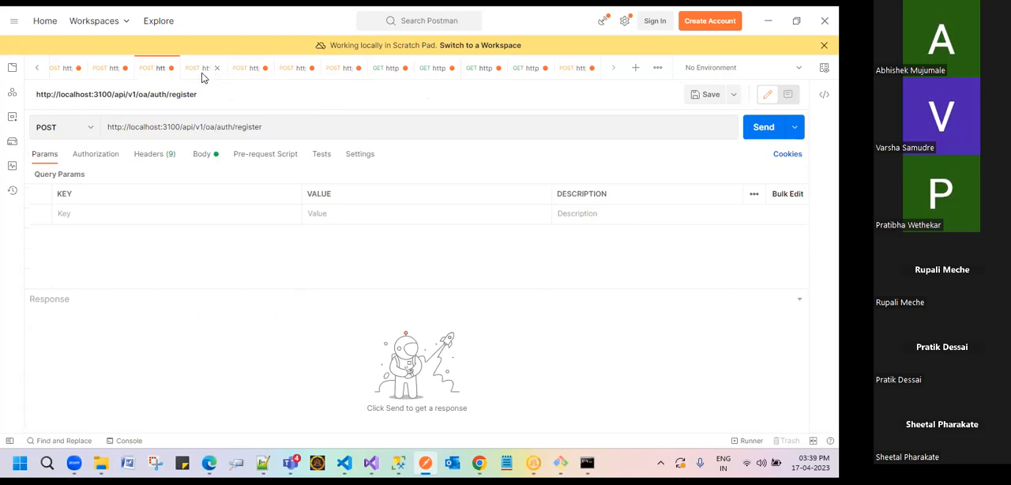
left_click(201, 75)
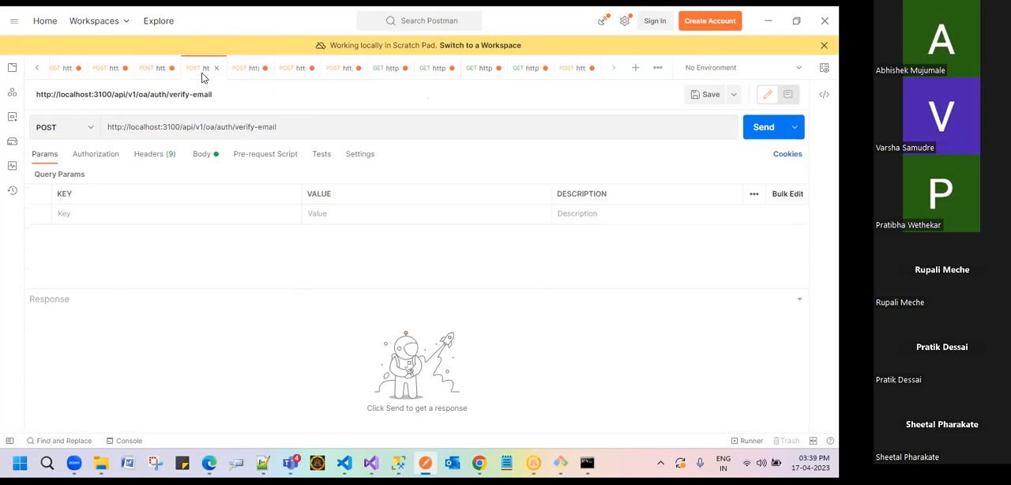
triple_click(203, 129)
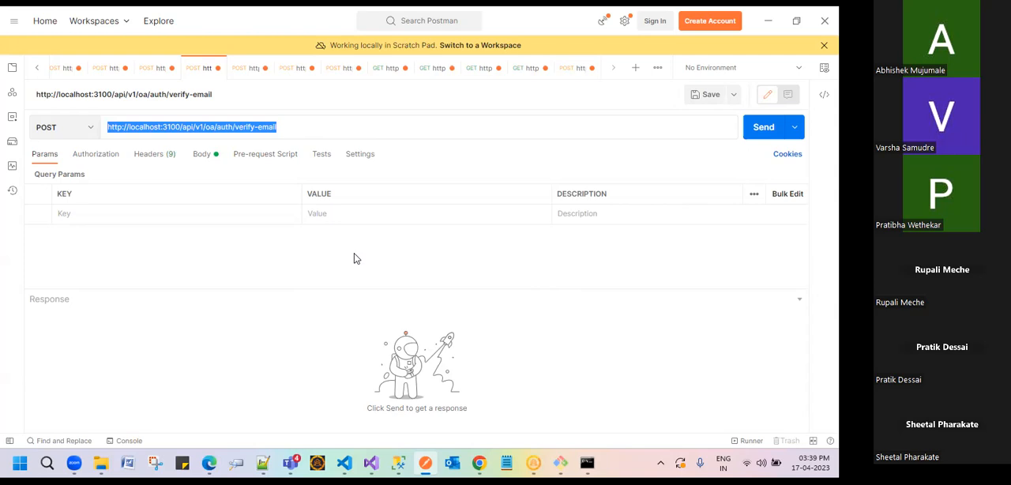
Step: Open the uploadDocumentIHS POST request, and cancel closing the neighbouring GET request
left_click(571, 73)
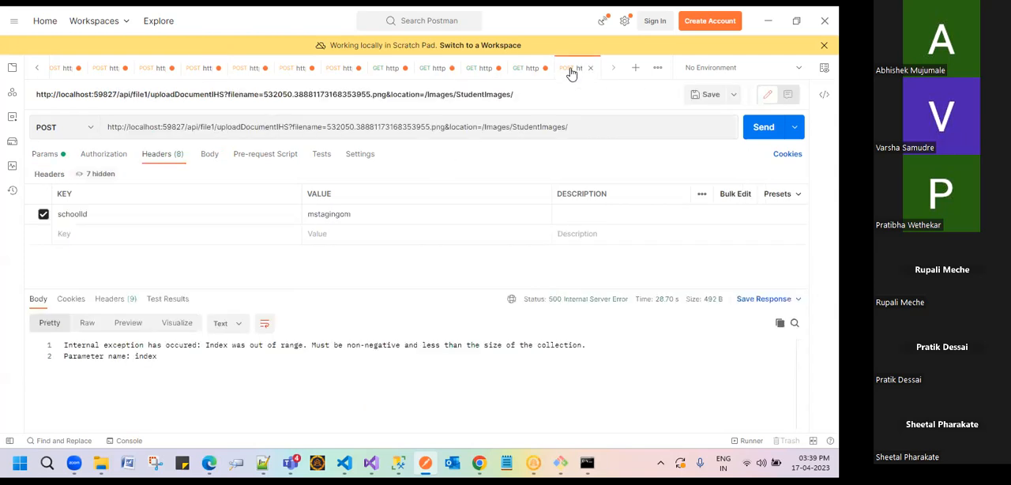
left_click(543, 69)
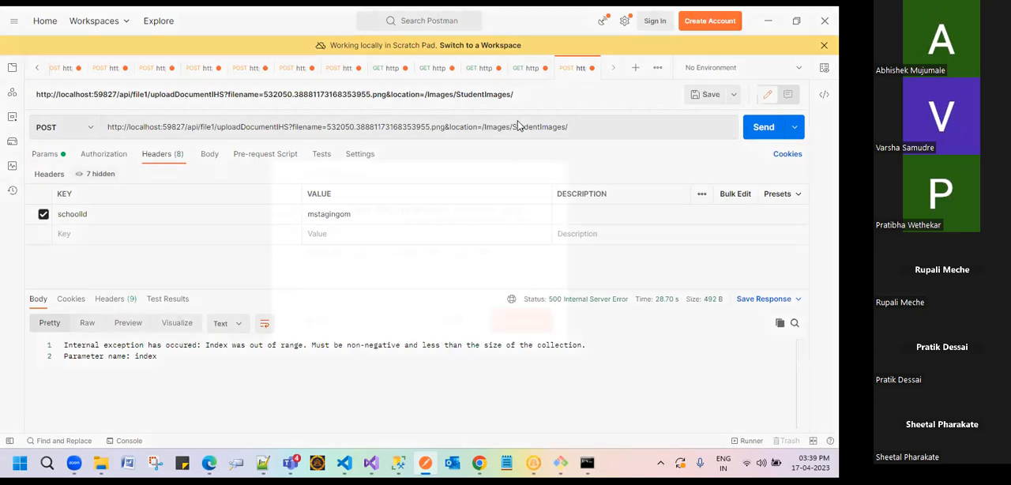
left_click(549, 173)
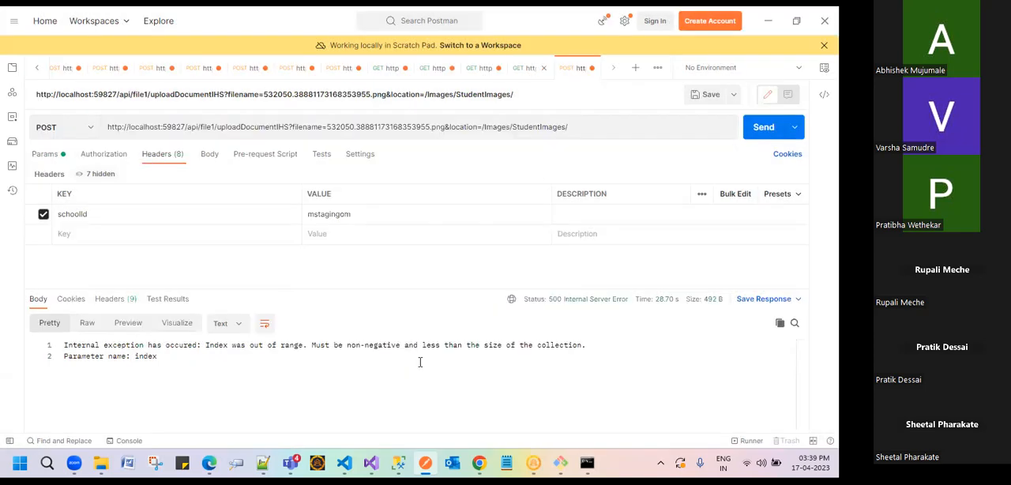